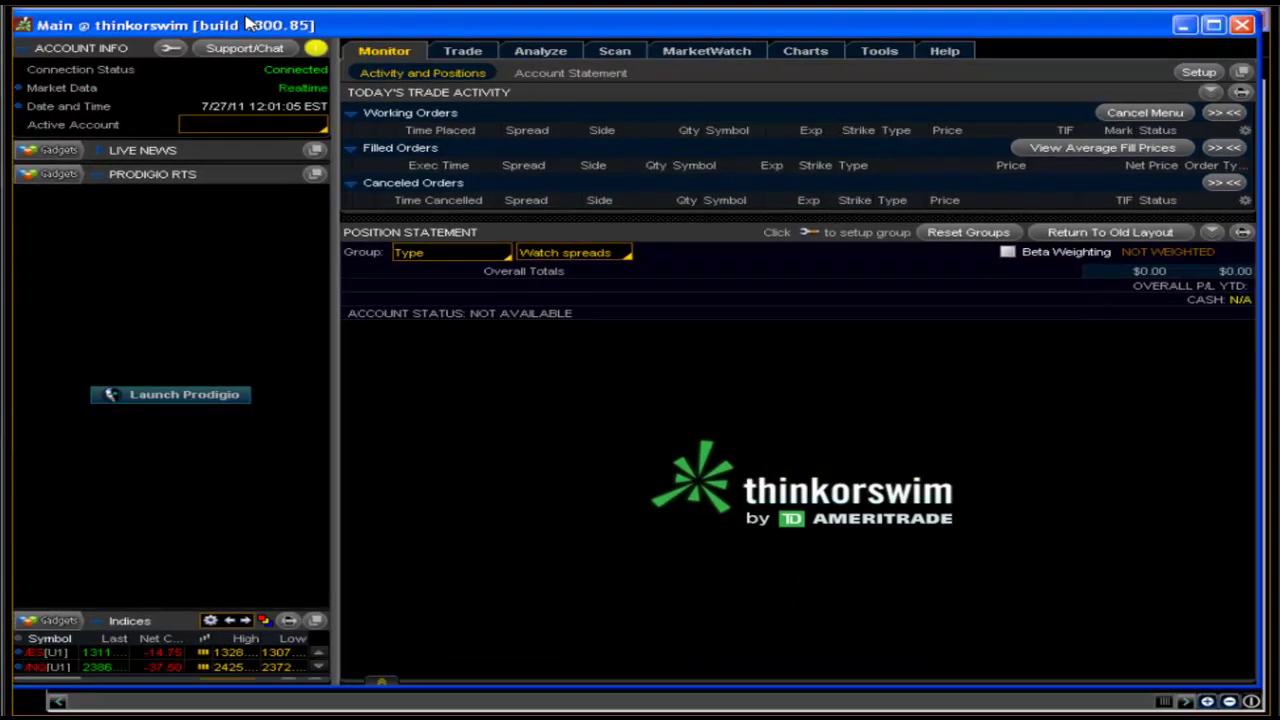
Step: Switch to the Trade tab in thinkorswim to reach the trading page
left_click(456, 45)
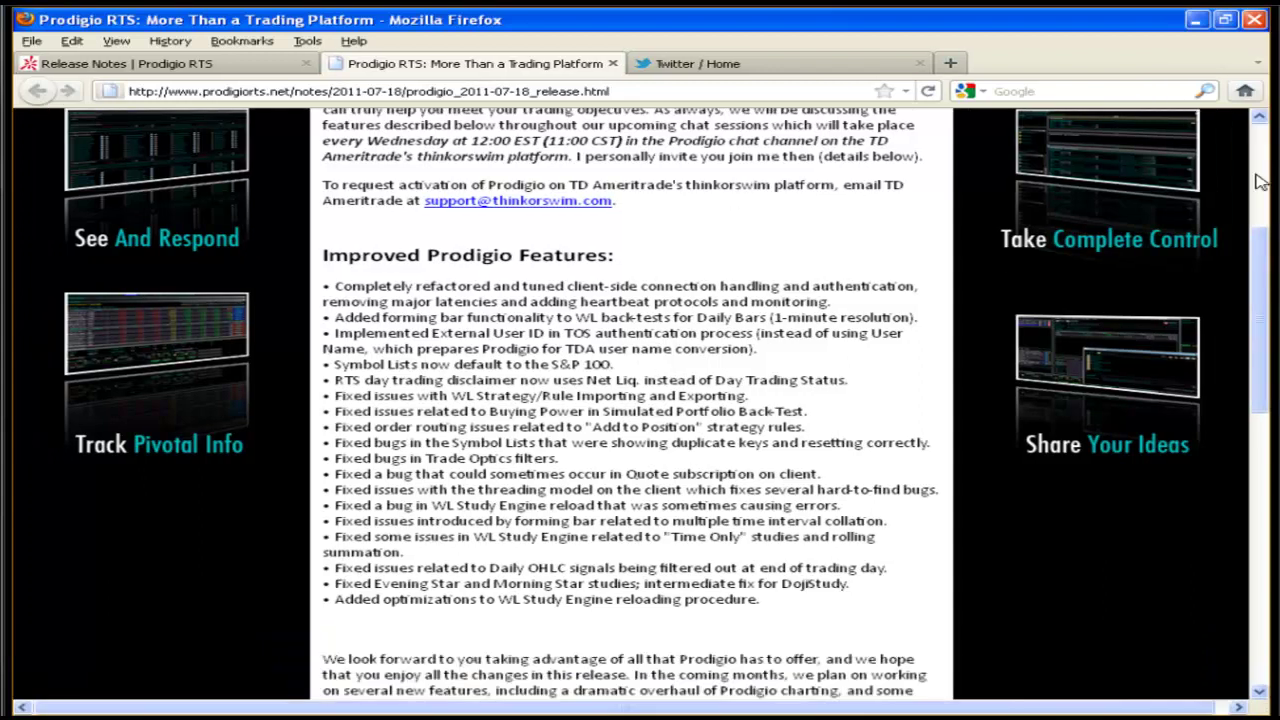
Step: Go to prodigiorts.net, open Release Notes, and open the 7/18/2011 notes in a new tab
scroll(888, 184, "up", 5)
left_click(257, 170)
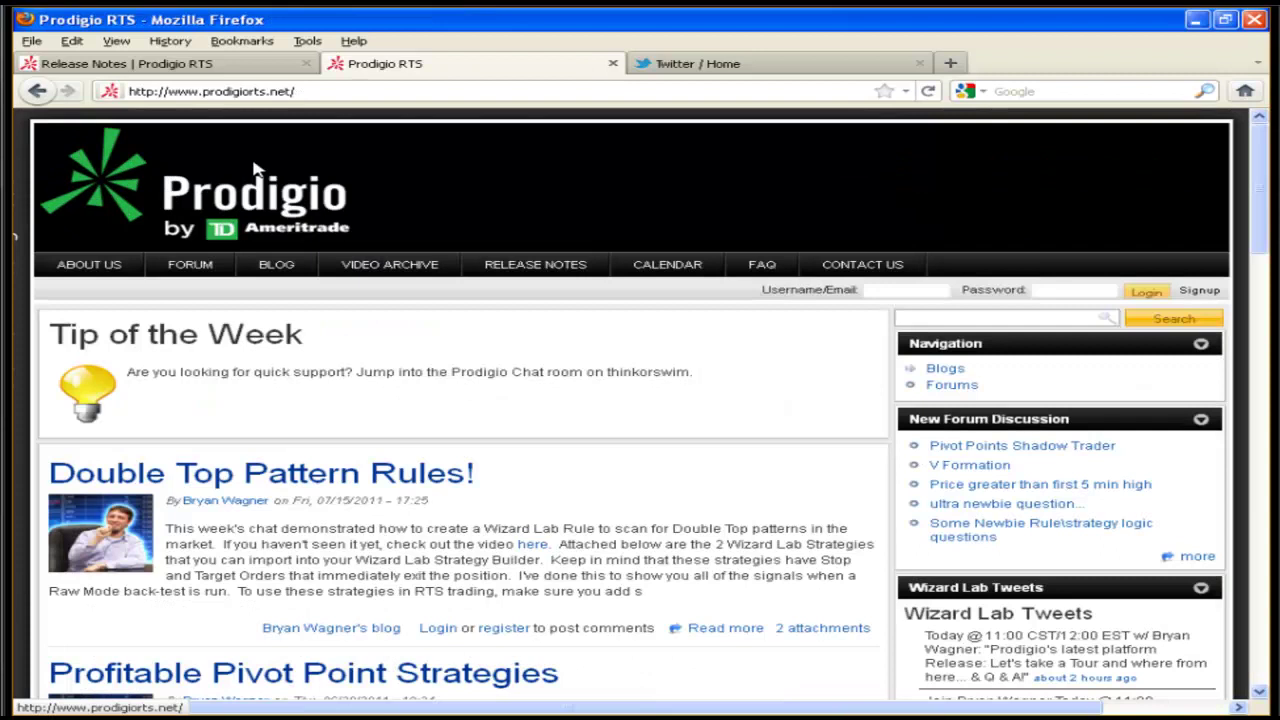
left_click(530, 262)
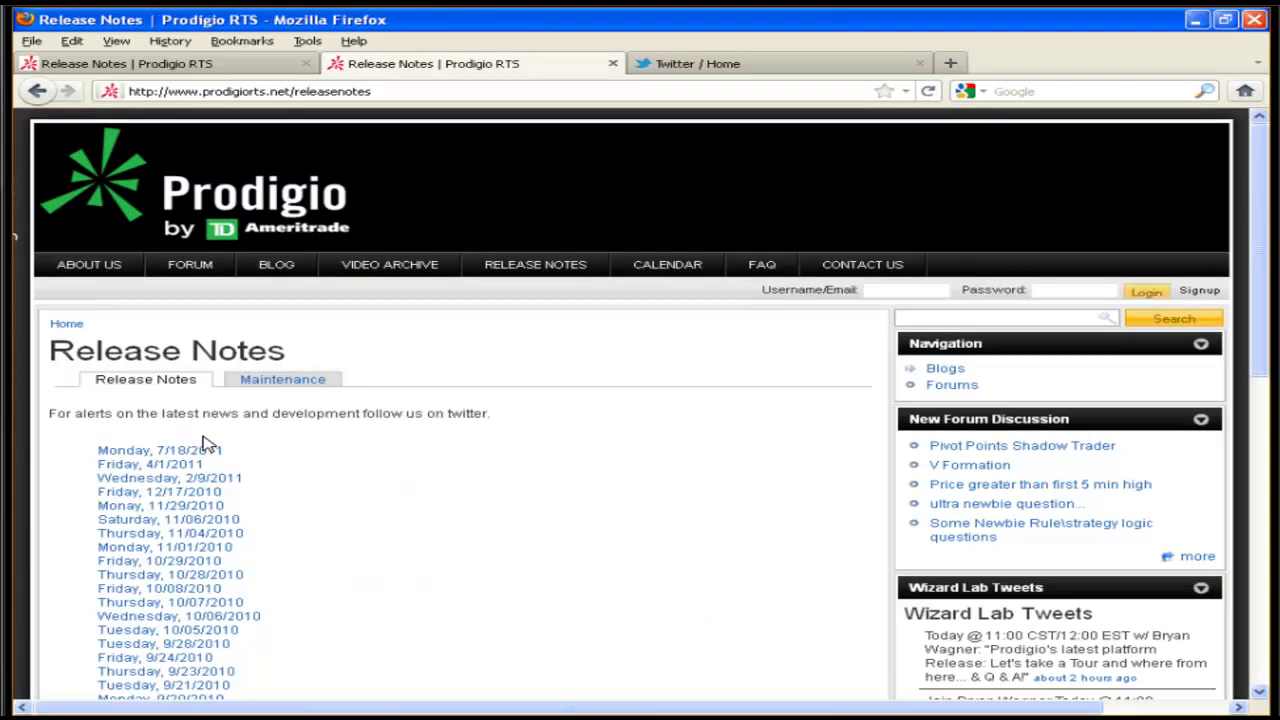
left_click(152, 455)
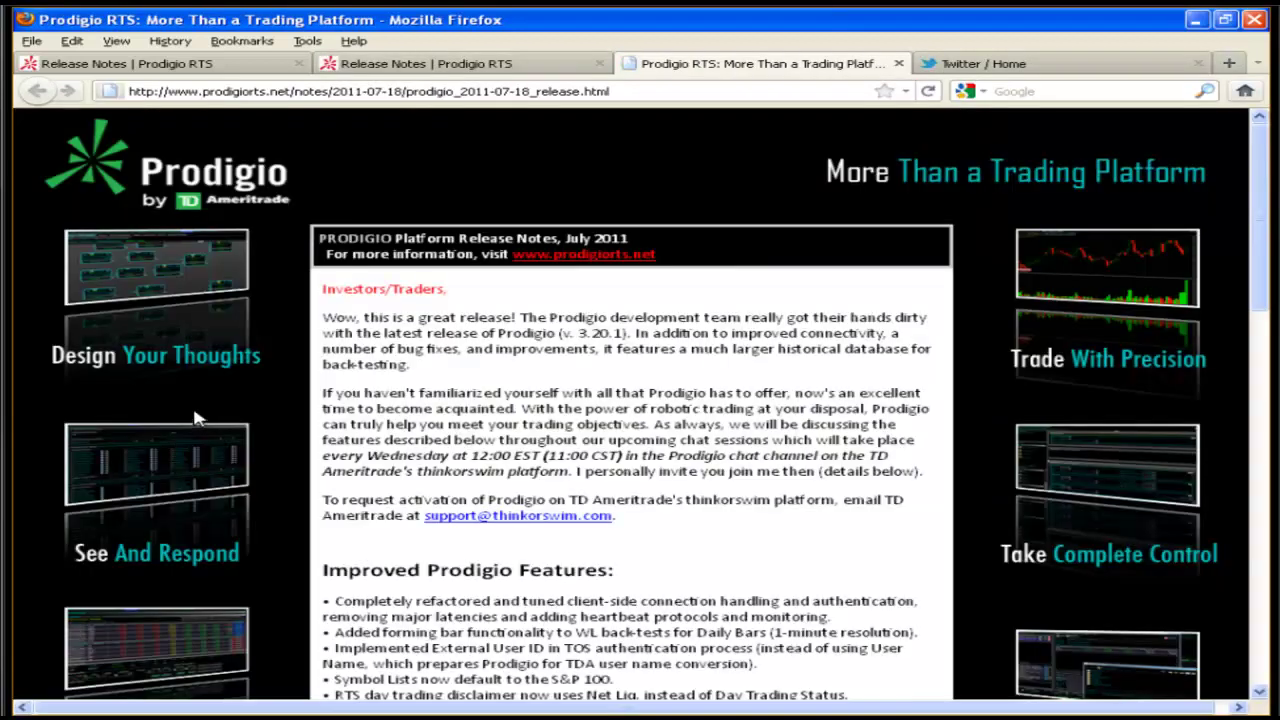
Step: Scroll the 7/18/2011 release notes down to the Improved Prodigio Features list
scroll(193, 410, "down", 8)
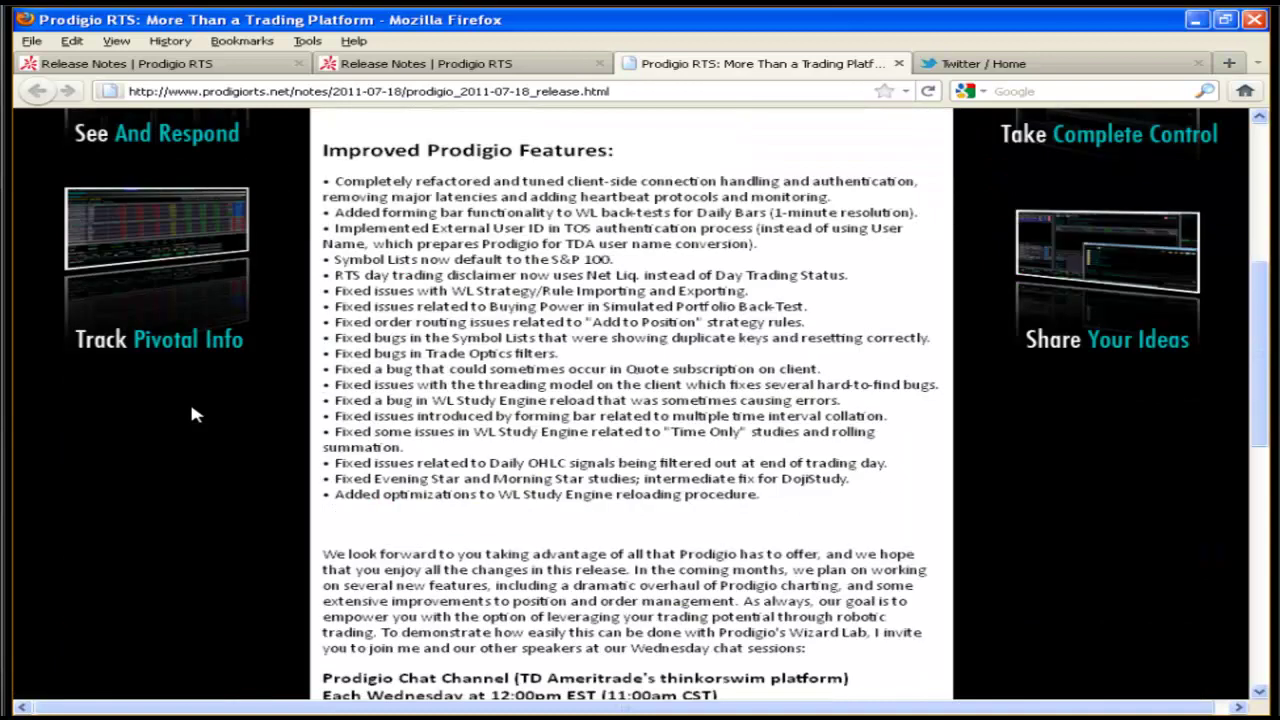
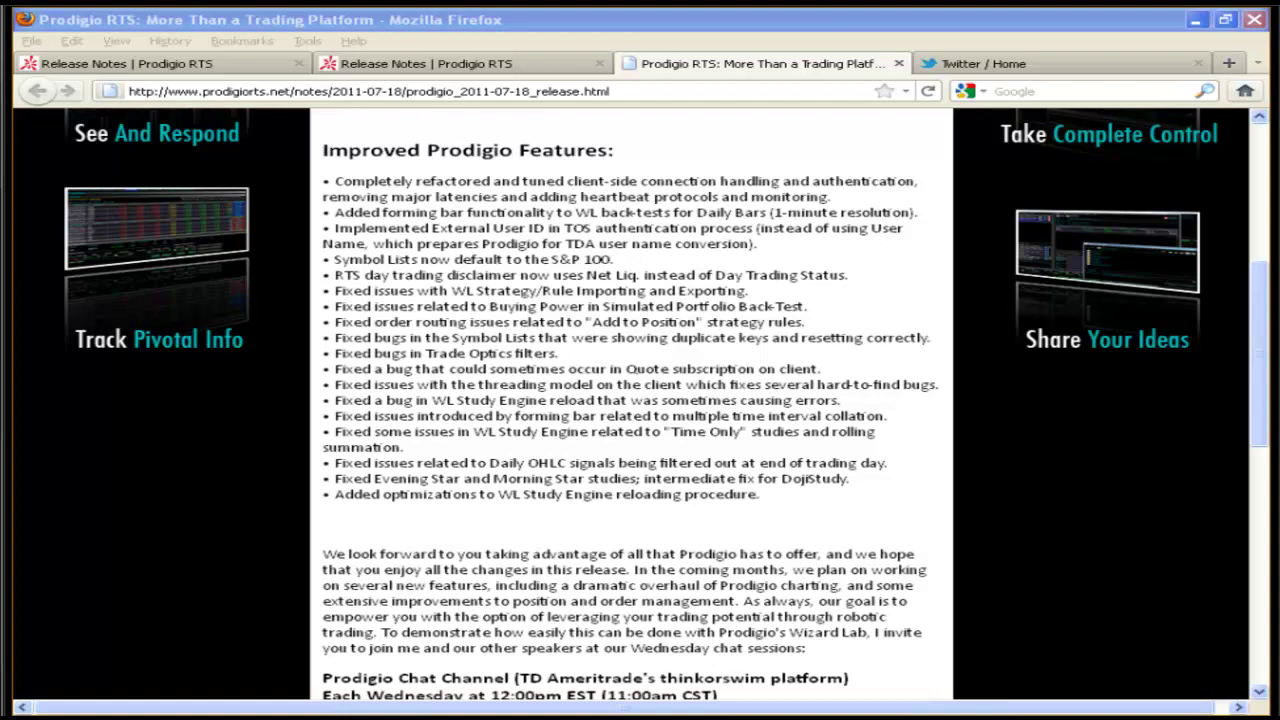
Step: Scroll back up the Prodigio RTS release notes in Firefox, then switch to the Prodigio Trading Platform window
left_click(1067, 250)
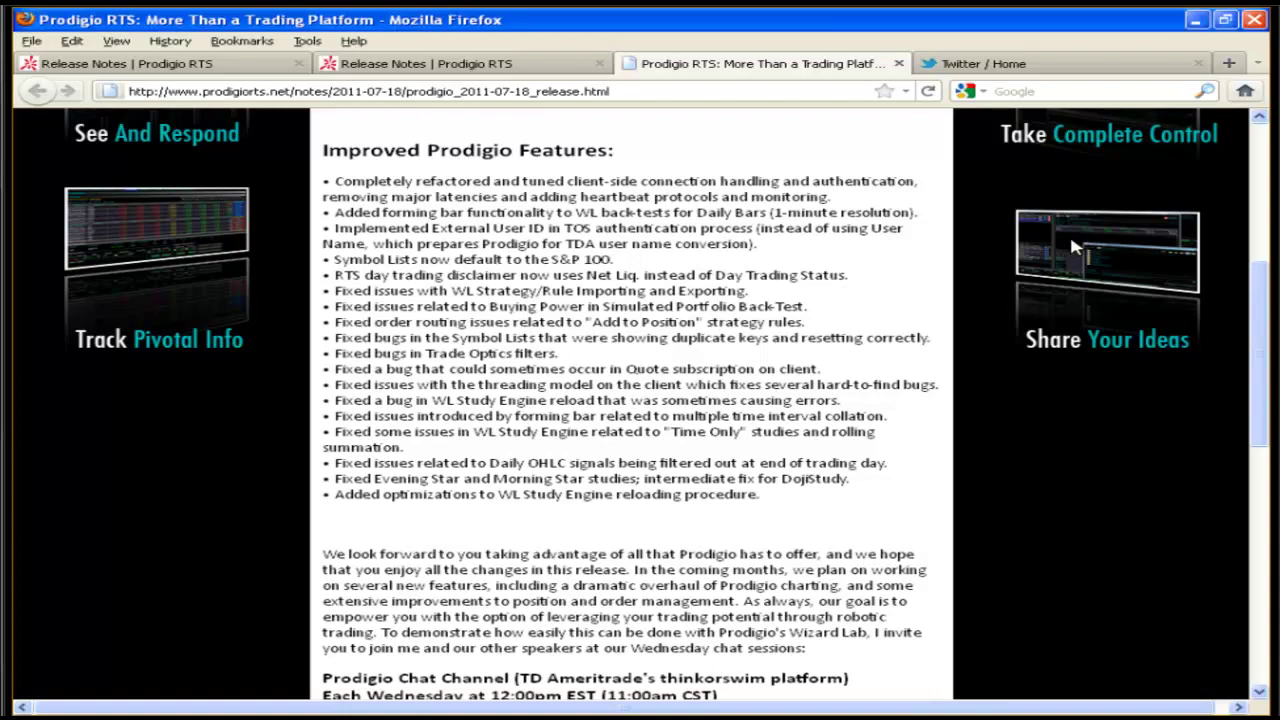
scroll(800, 323, "up", 4)
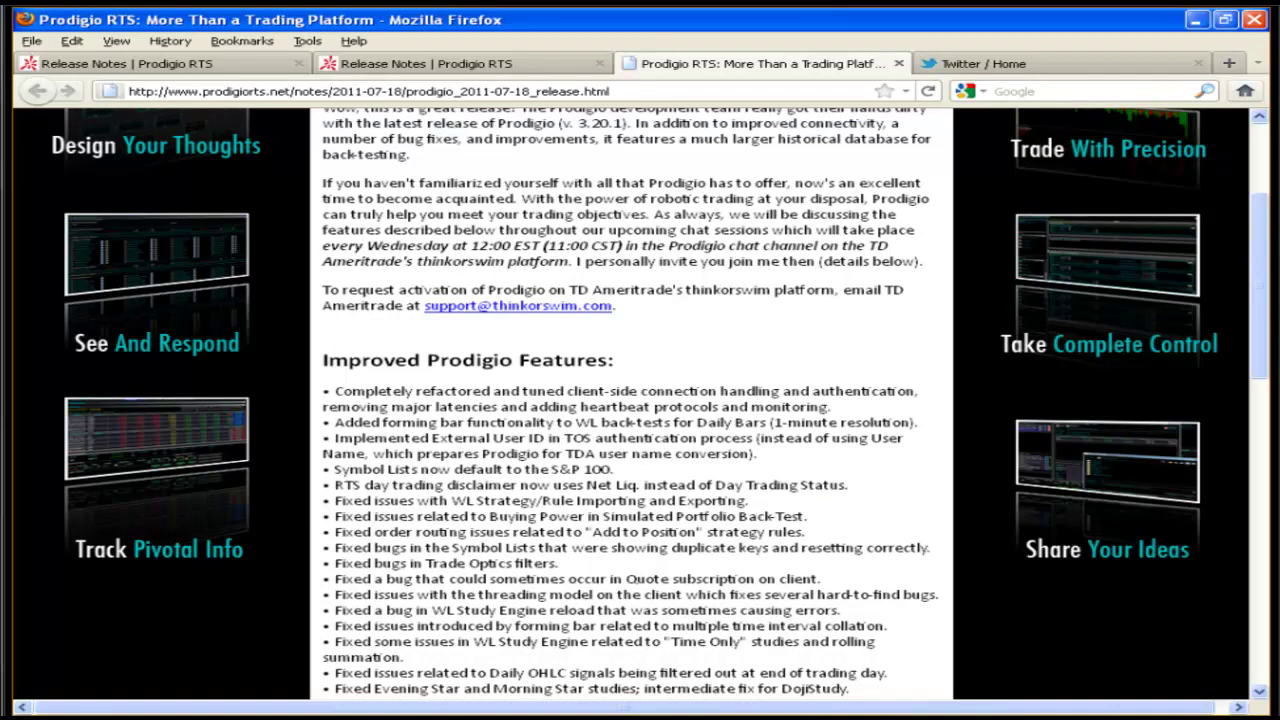
key("alt+Tab")
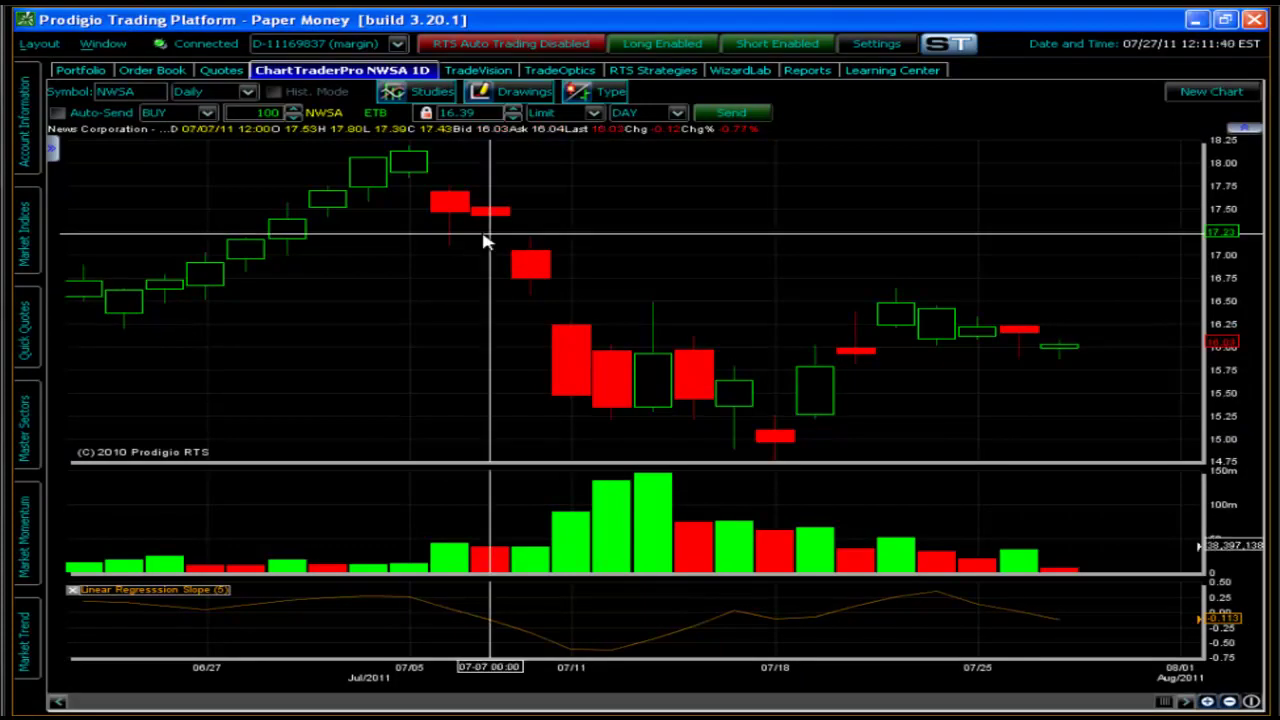
Step: Change the NWSA chart interval from daily bars to 1 Minute
mouse_move(484, 241)
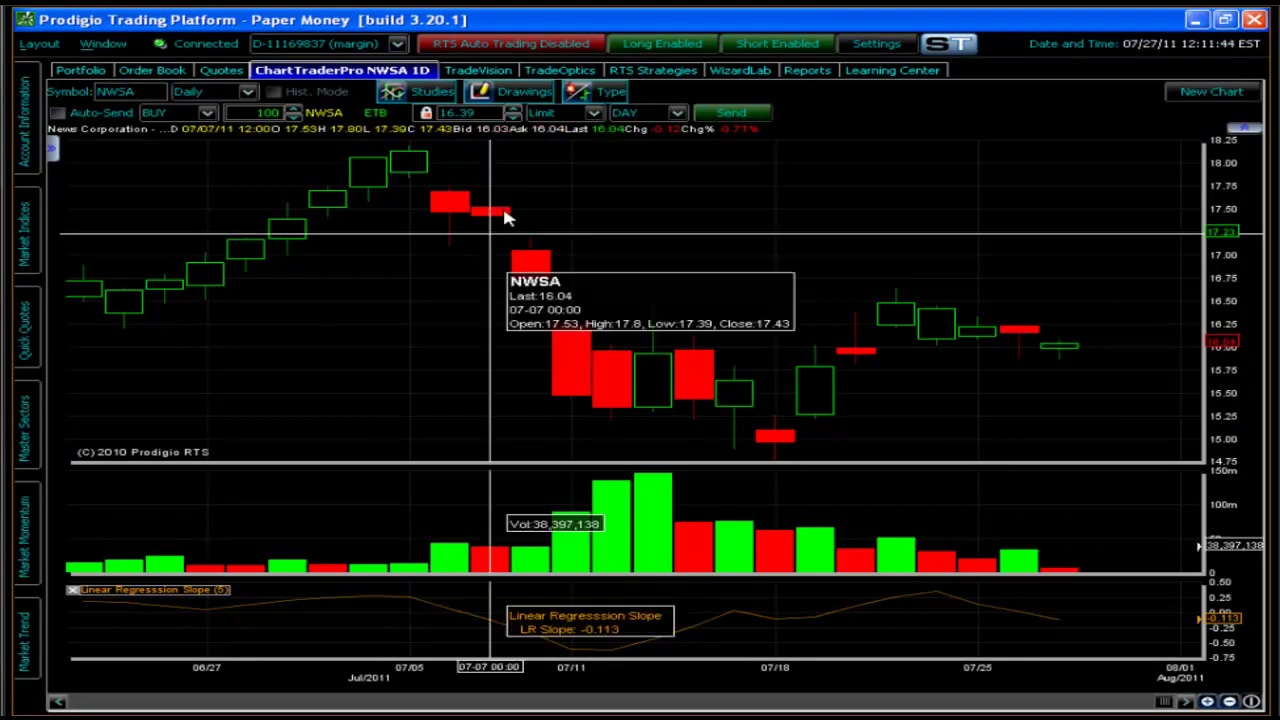
left_click(224, 98)
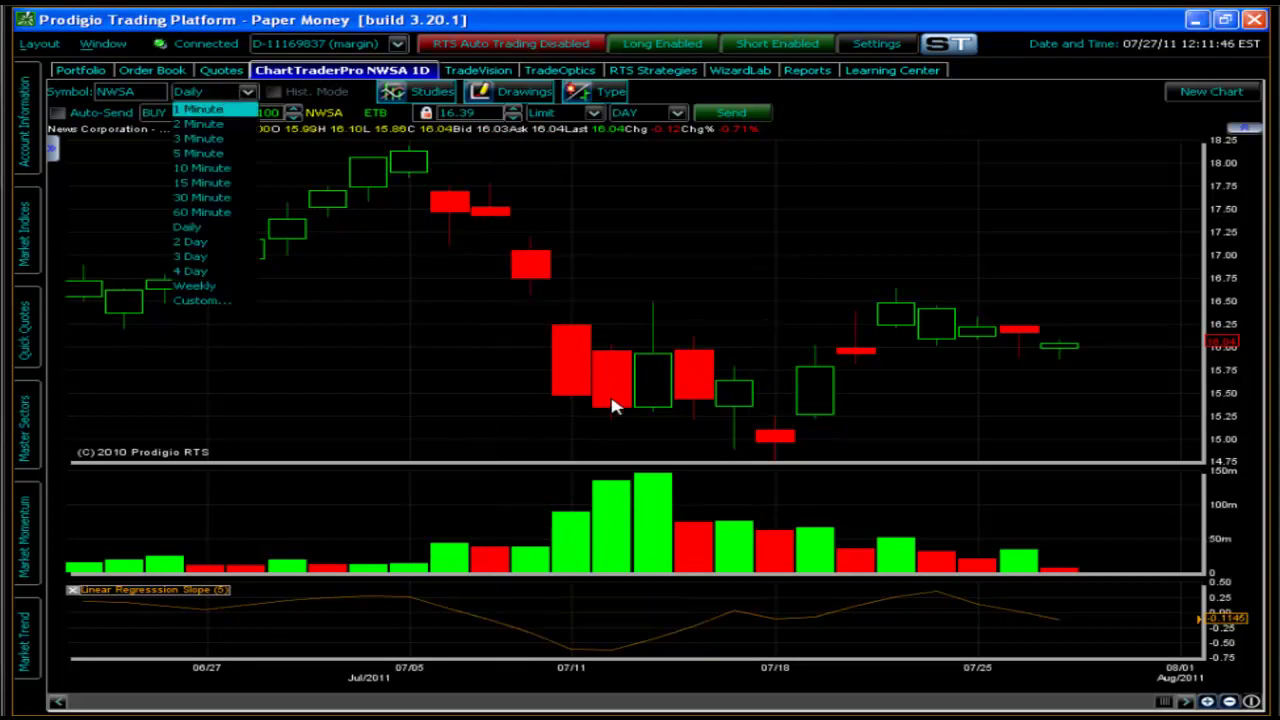
left_click(652, 366)
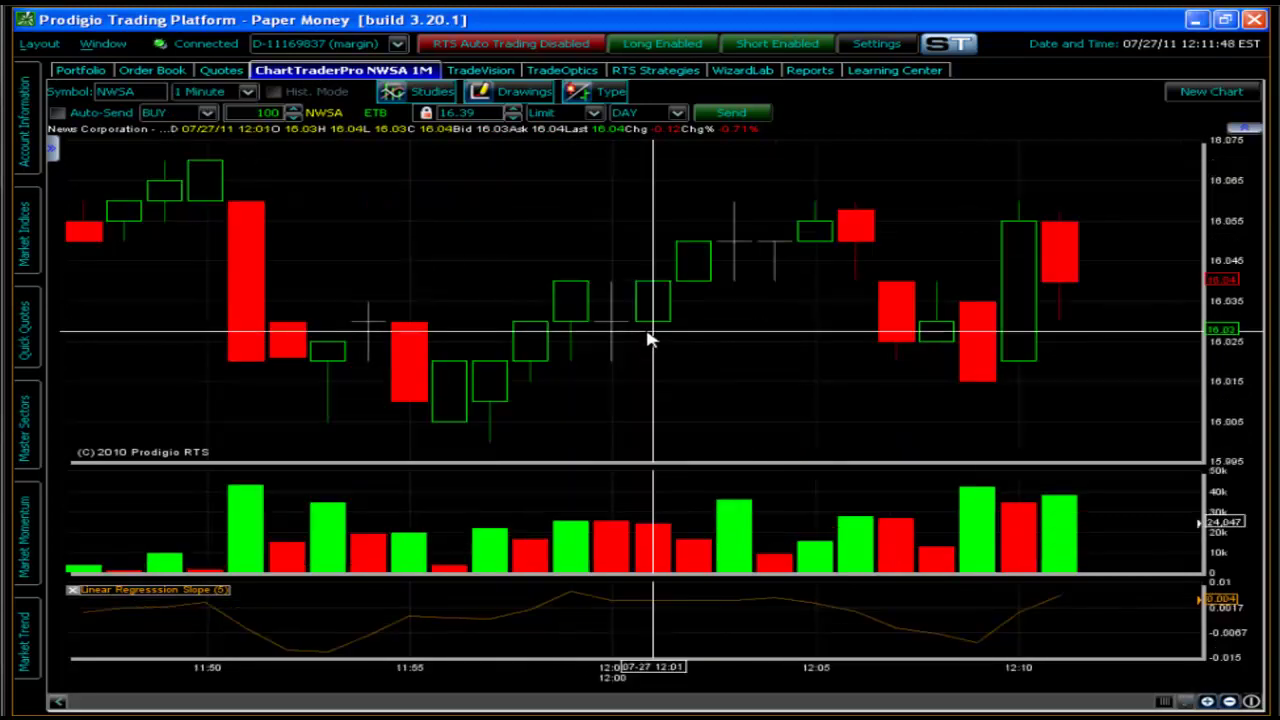
mouse_move(648, 340)
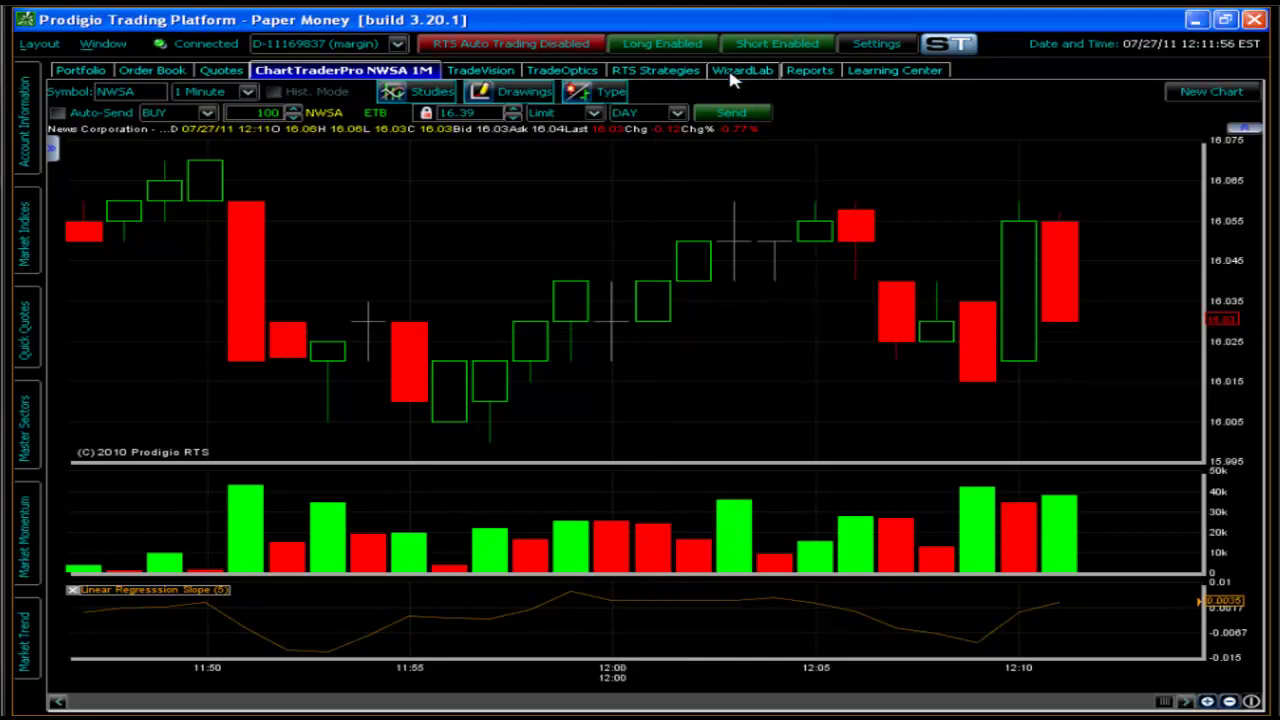
mouse_move(756, 213)
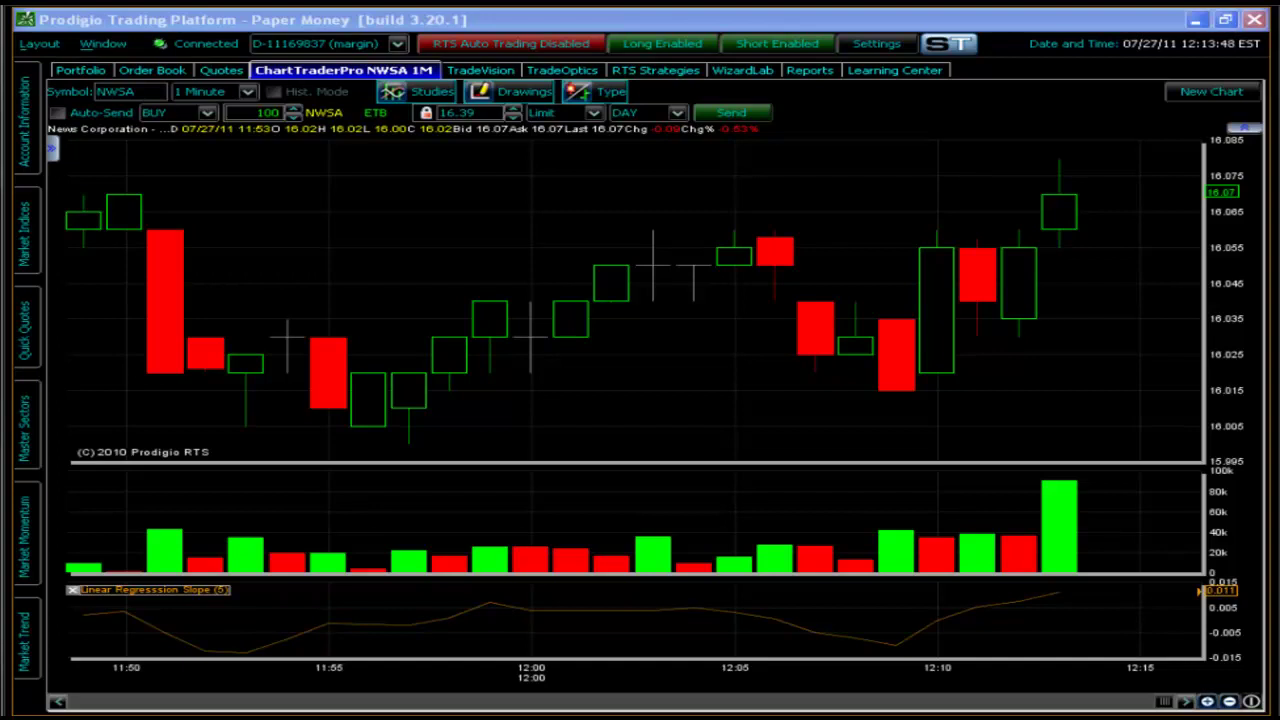
Step: In WizardLab, place a Signal block and a Daily OHLC block on the rule canvas
left_click(748, 72)
left_click(137, 432)
left_click_drag(120, 449, 797, 248)
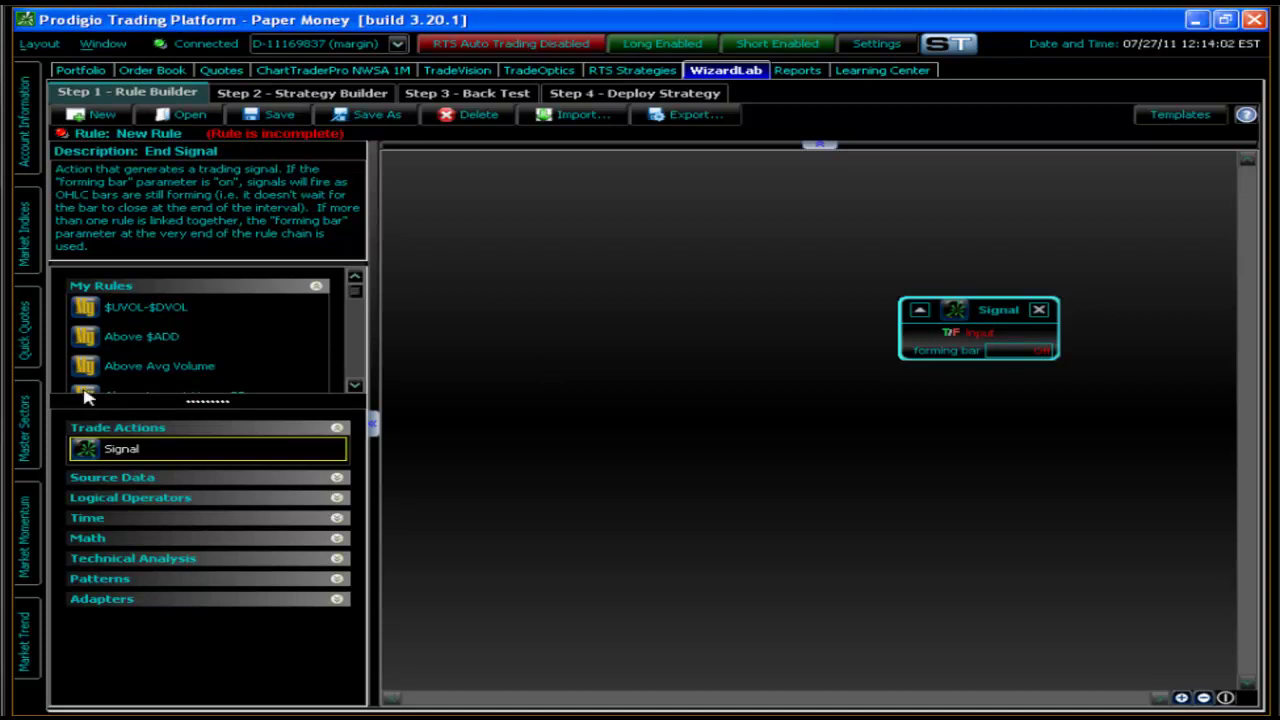
left_click(116, 479)
left_click_drag(437, 272, 434, 240)
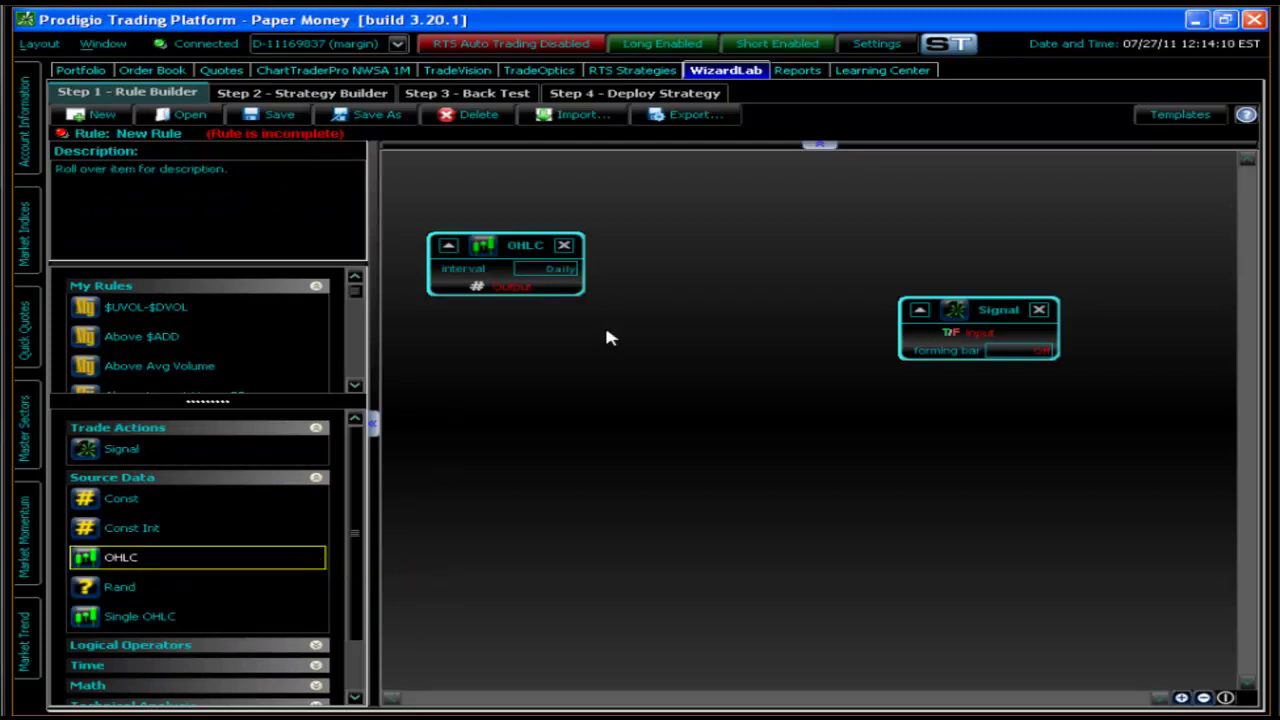
Step: Cancel an unfinished OHLC connection and expand the Patterns category in the palette
left_click(506, 287)
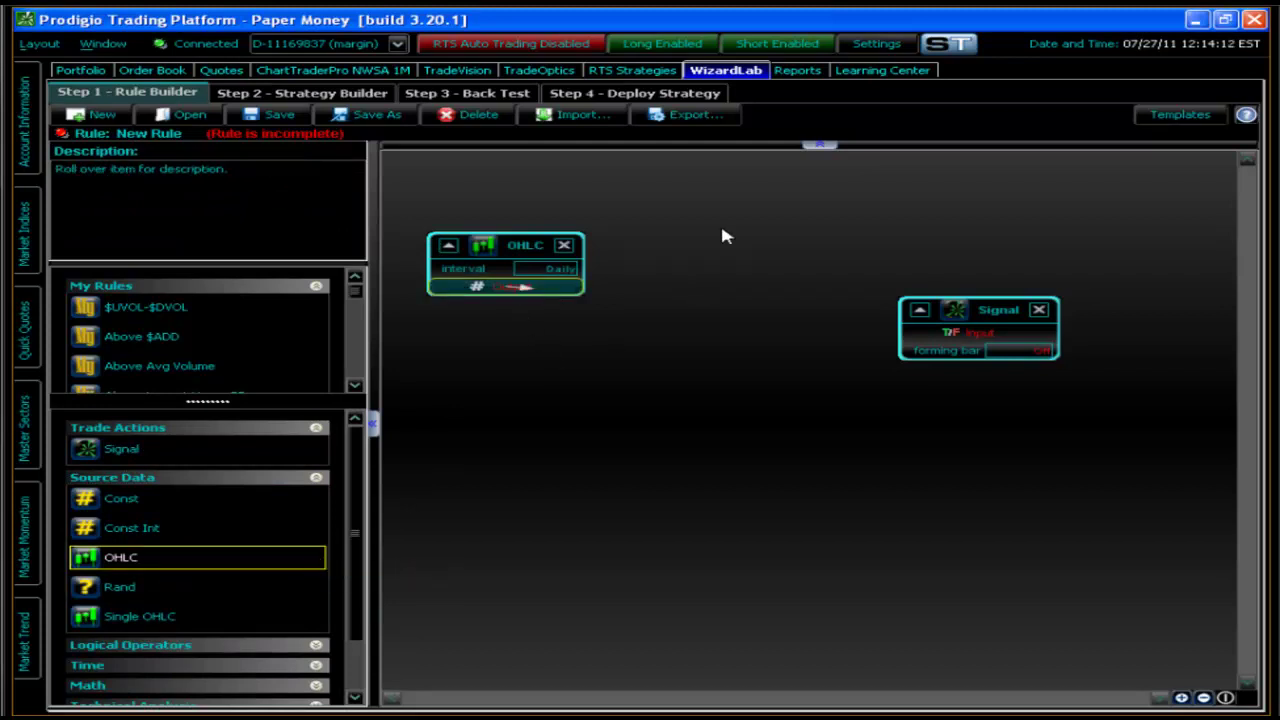
left_click(597, 348)
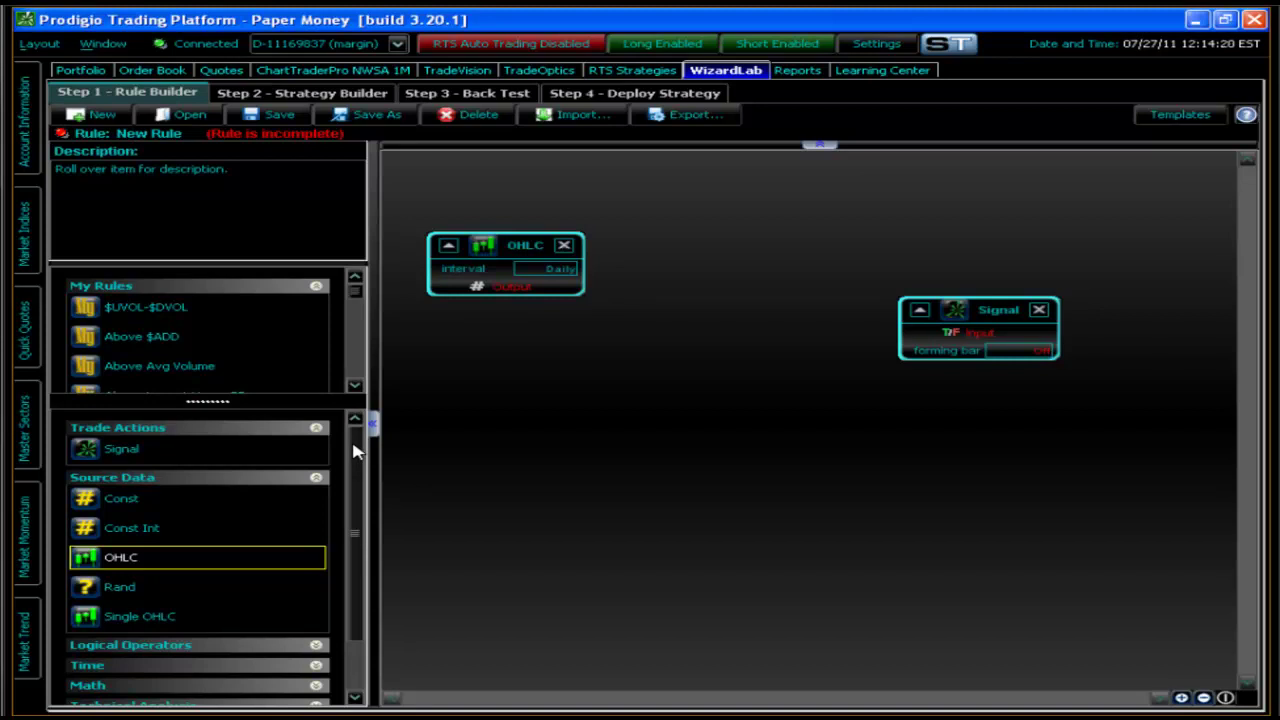
left_click(357, 582)
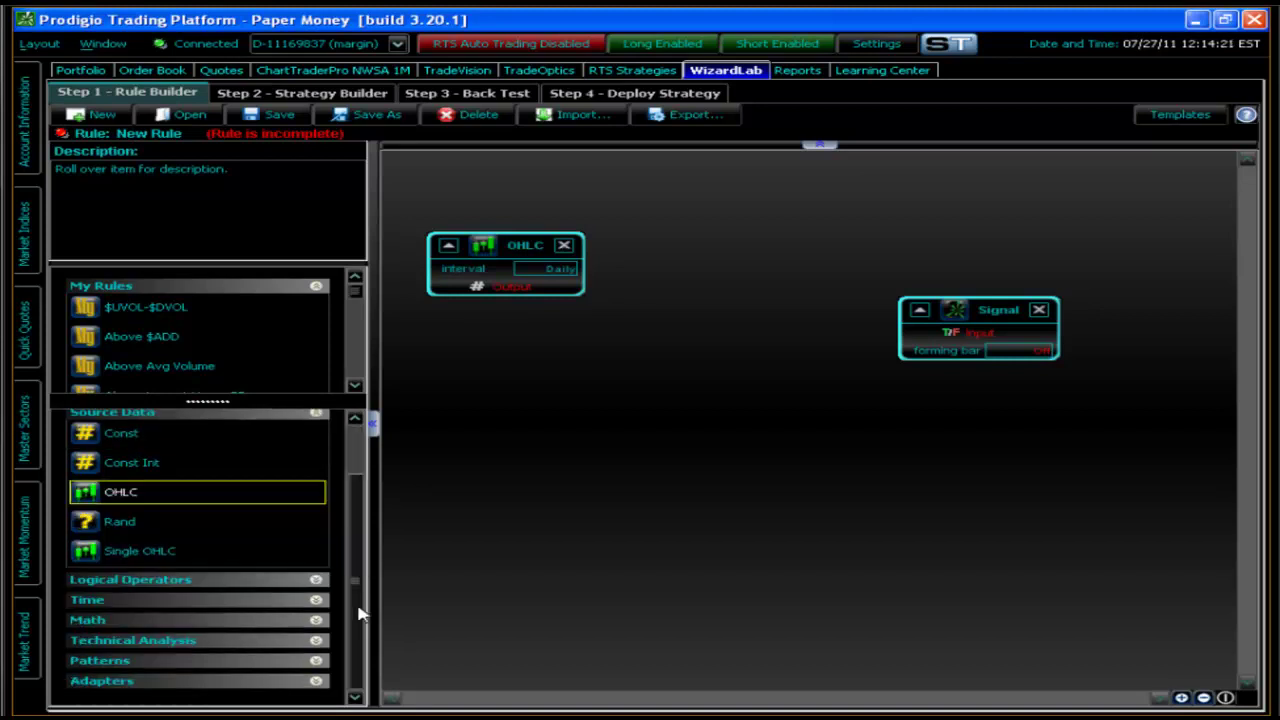
left_click(131, 661)
scroll(358, 462, "down", 1)
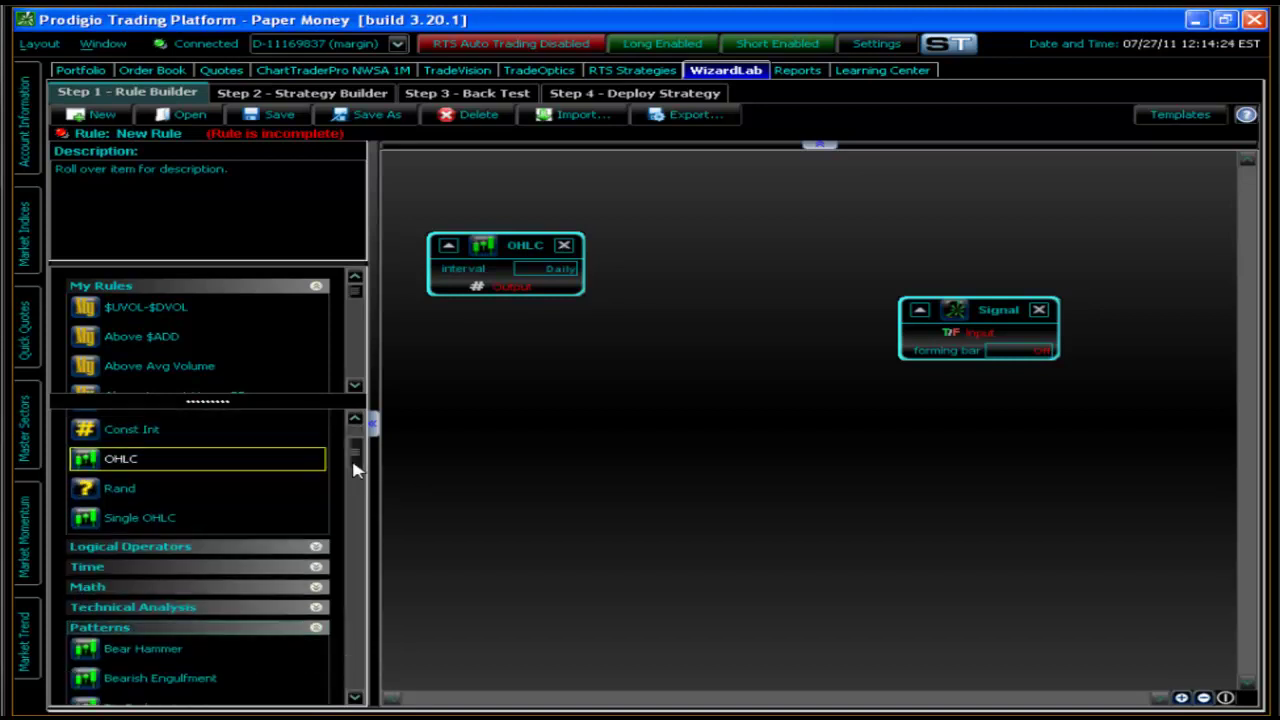
scroll(357, 486, "down", 3)
scroll(257, 500, "down", 3)
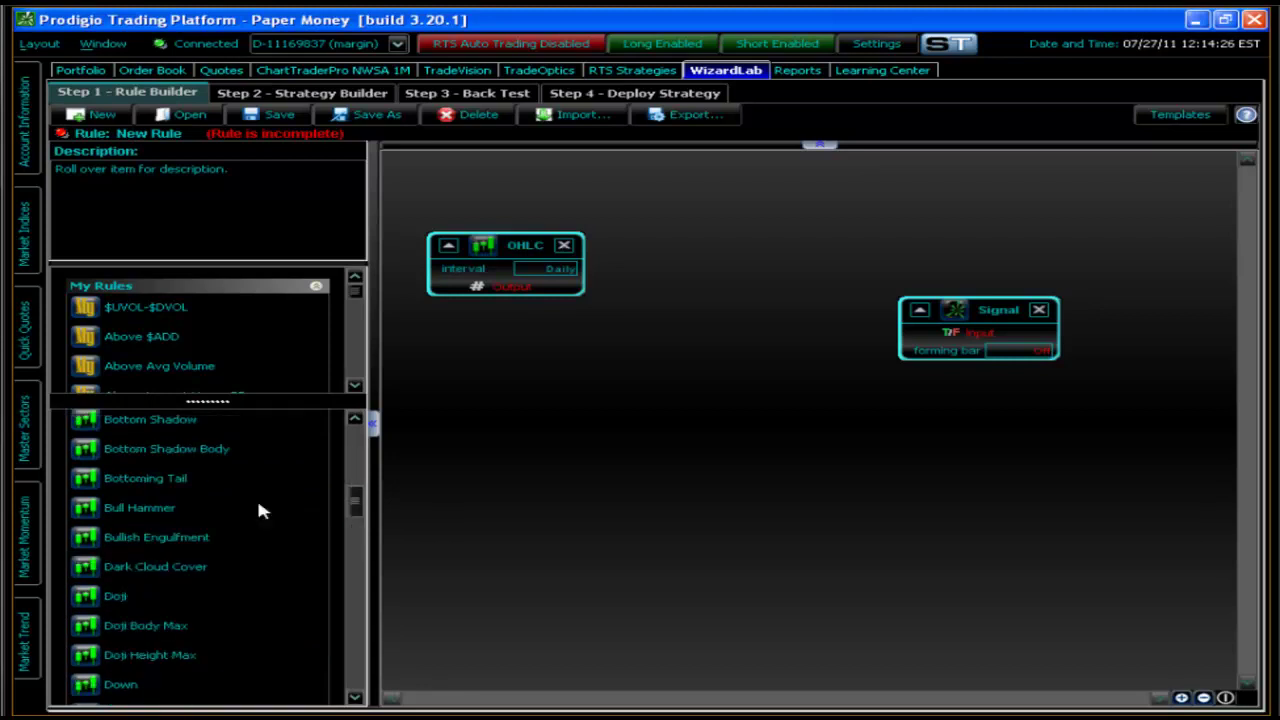
Step: Insert a Bull Hammer block between OHLC output and Signal input, with forming bar set to On
mouse_move(136, 509)
left_click_drag(139, 508, 634, 255)
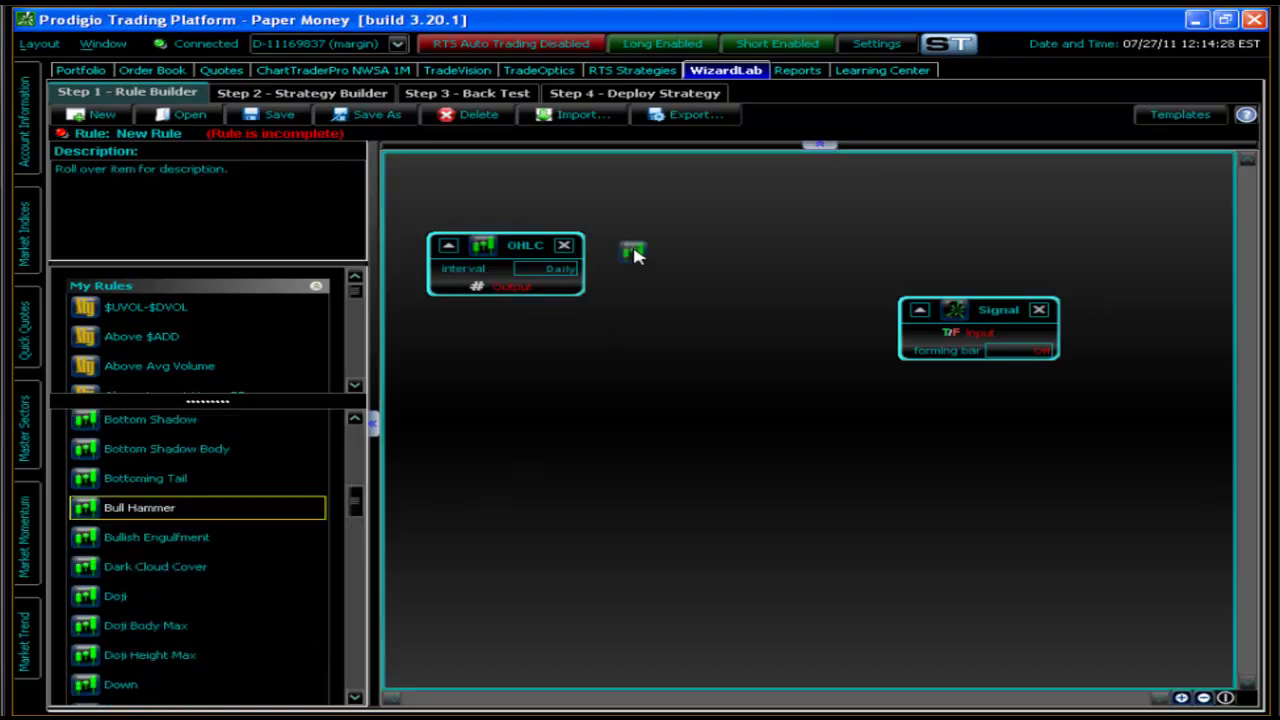
left_click_drag(615, 298, 700, 285)
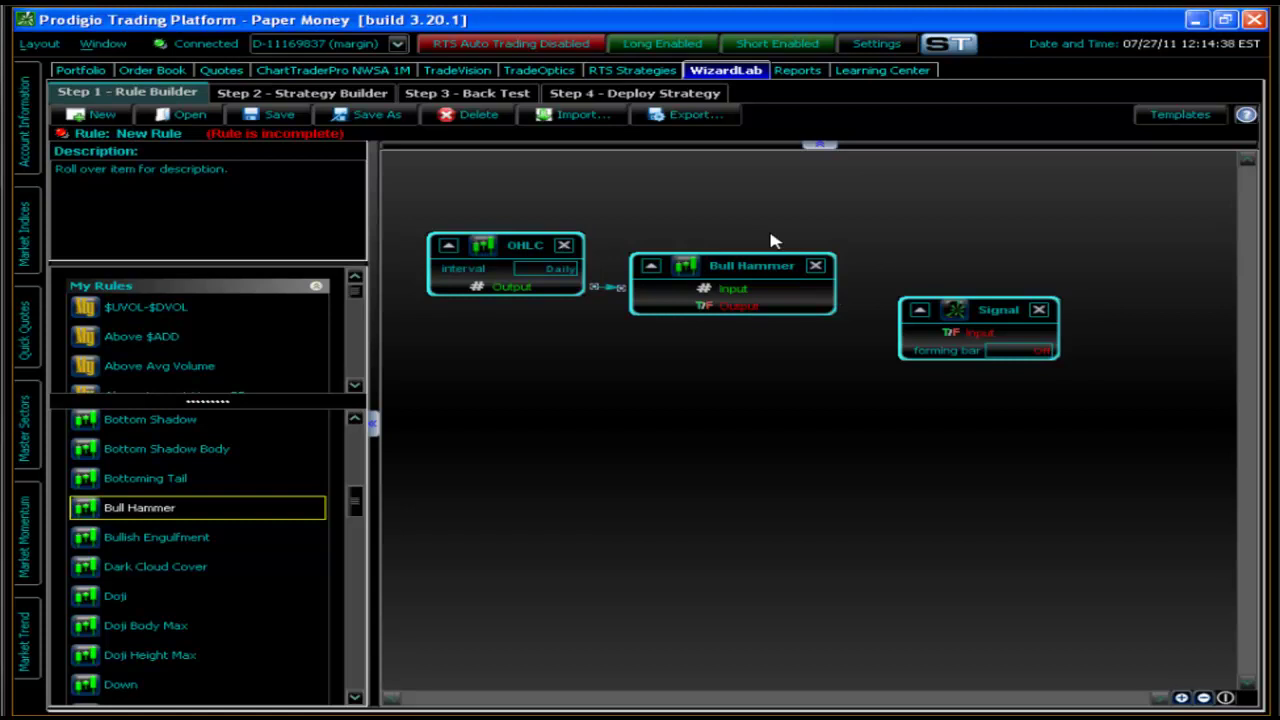
left_click_drag(722, 307, 730, 497)
left_click_drag(697, 445, 988, 285)
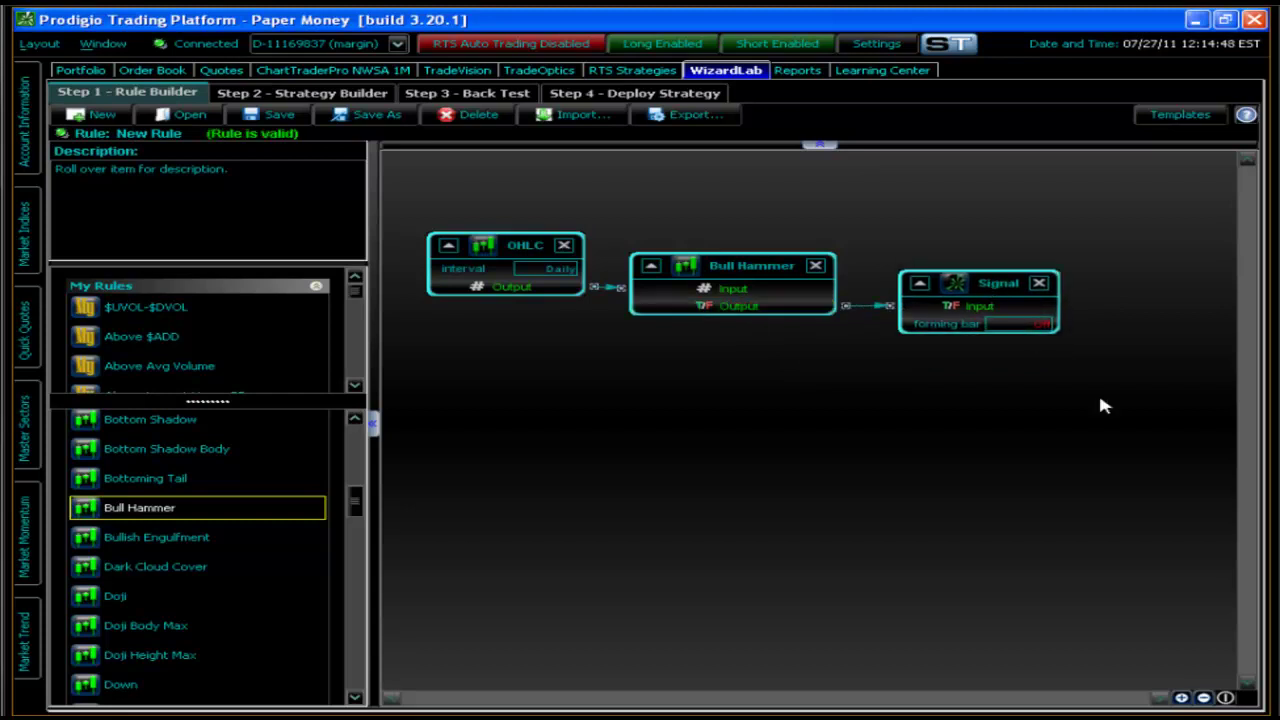
left_click(1037, 332)
left_click(1006, 349)
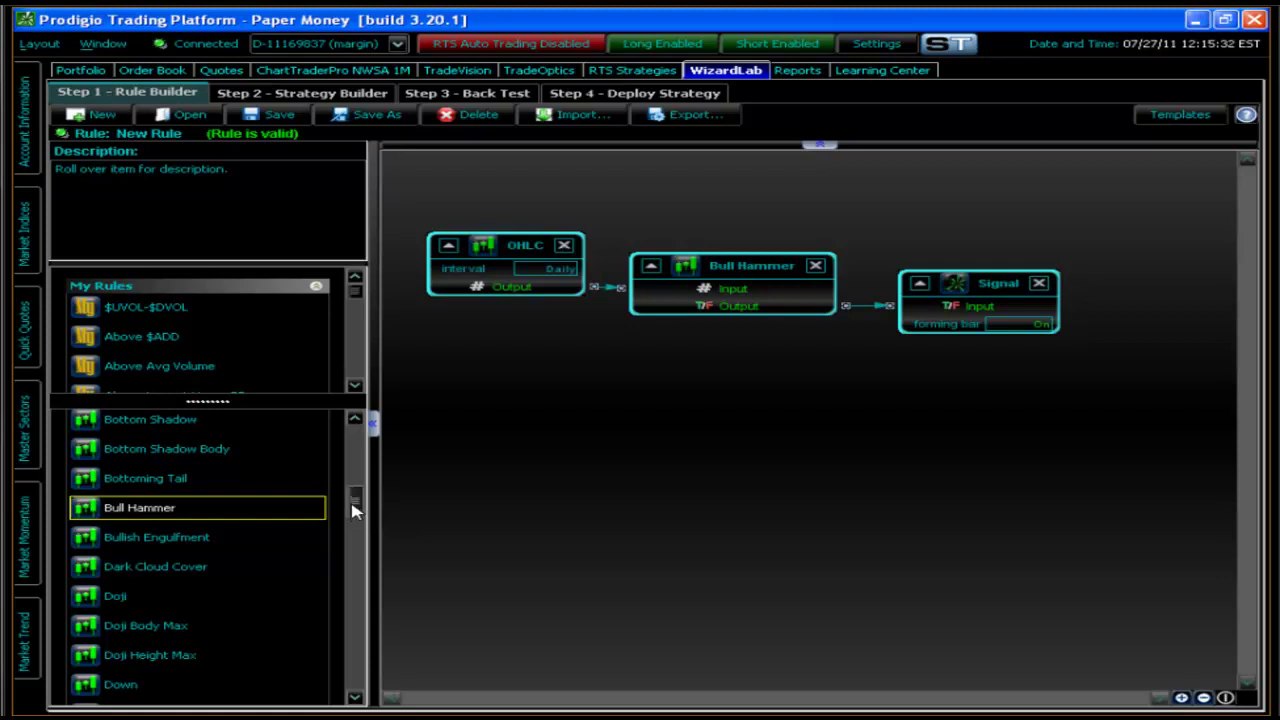
Step: Add an And block taking Bull Hammer on Input A, with its output wired into Signal
left_click_drag(356, 505, 362, 452)
left_click(100, 647)
left_click_drag(110, 610, 870, 368)
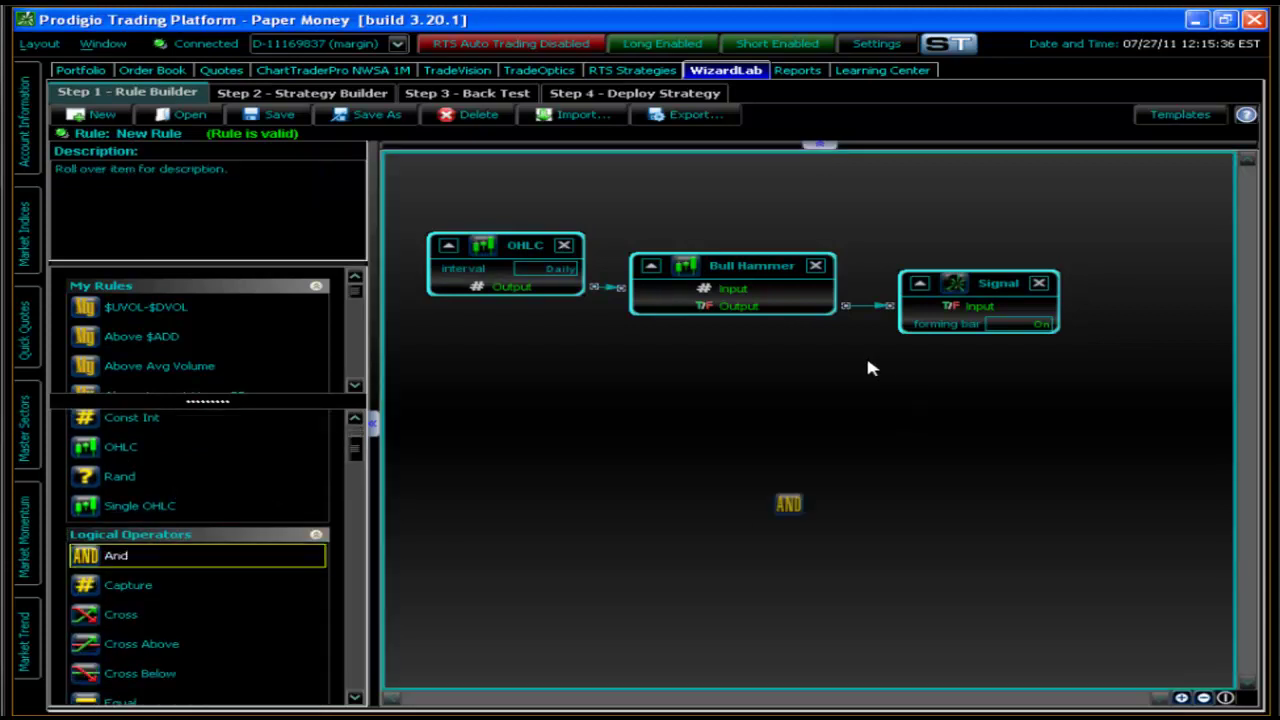
left_click_drag(895, 318, 945, 396)
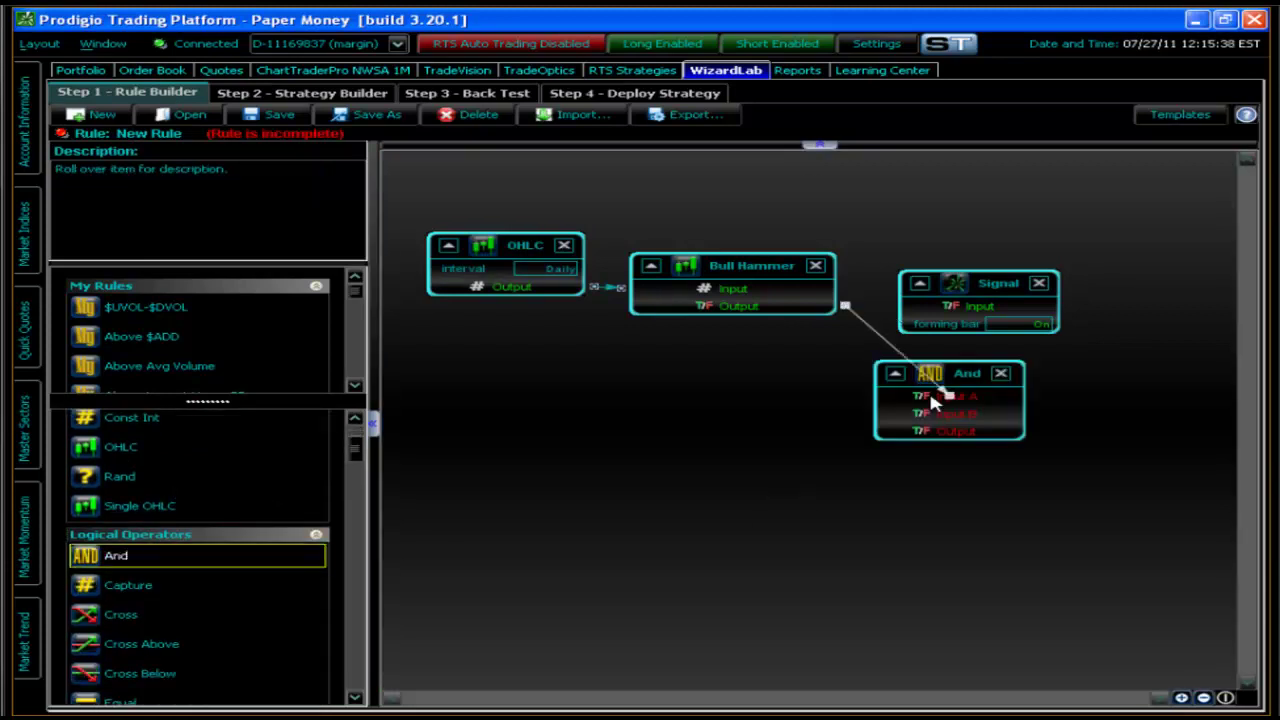
left_click_drag(985, 306, 1082, 350)
left_click_drag(954, 372, 945, 327)
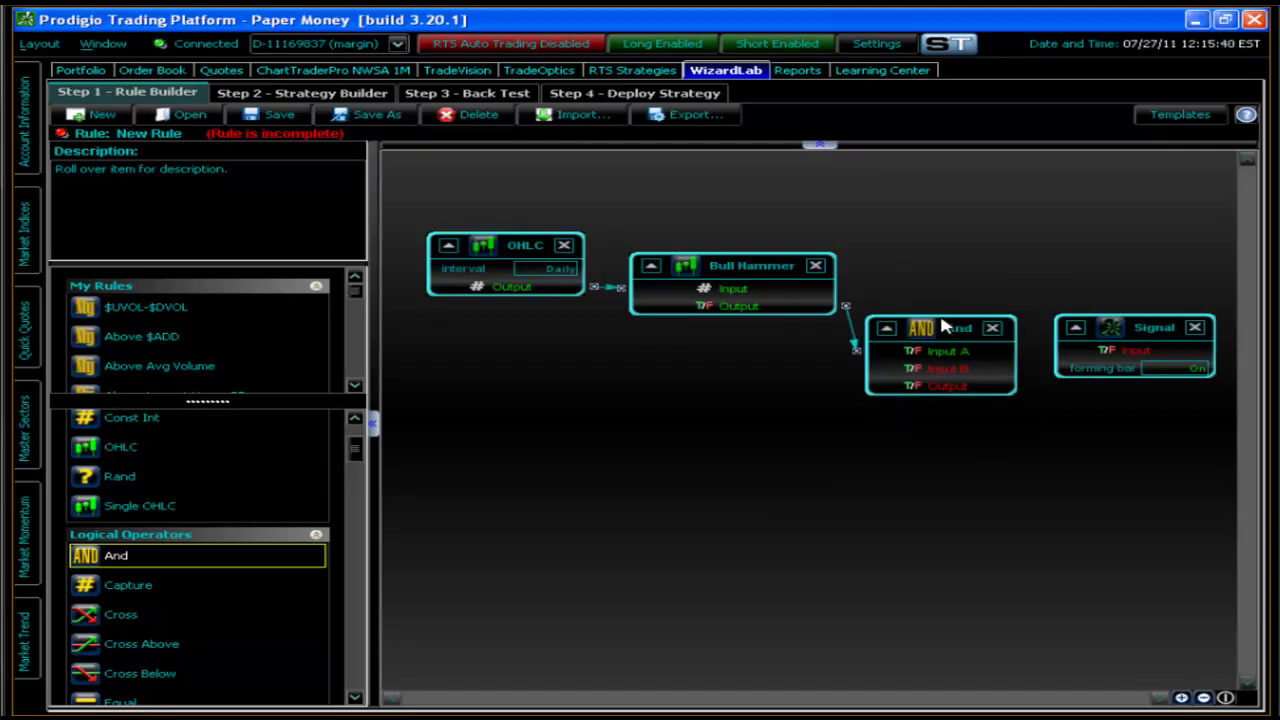
left_click_drag(945, 377, 1104, 364)
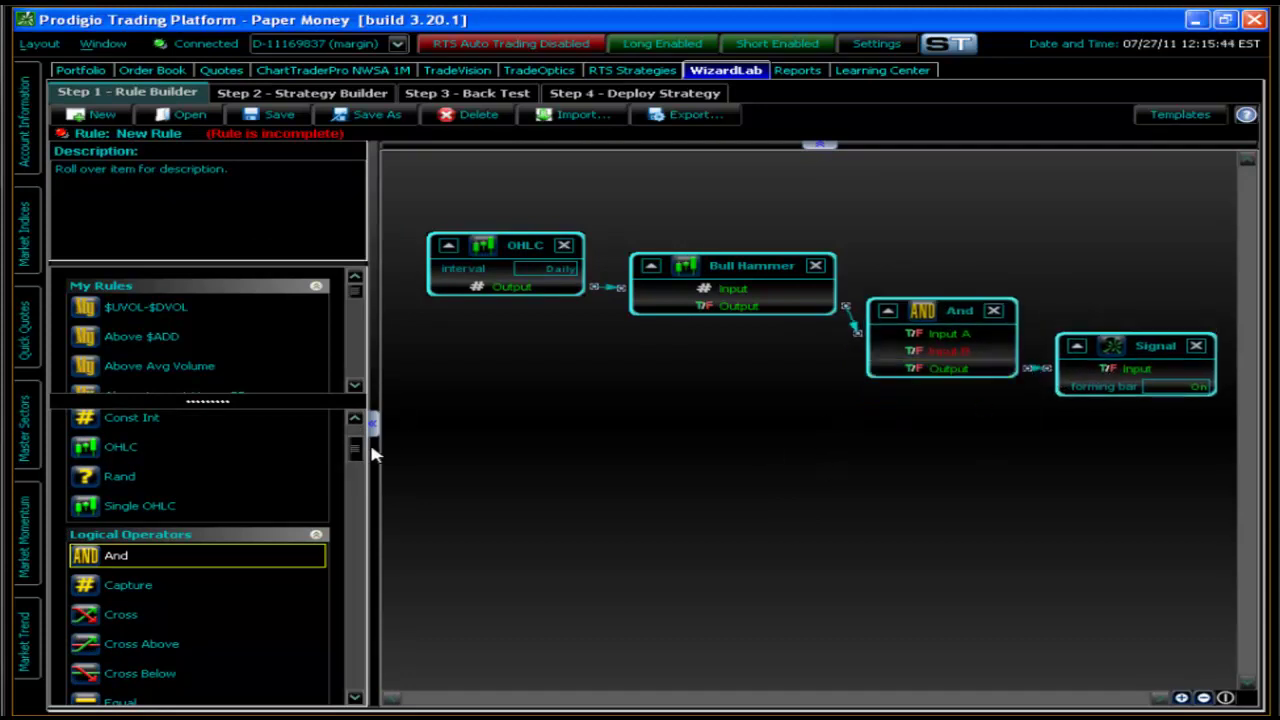
Step: Place a Today After time condition and connect its output to the And block's Input B
scroll(352, 445, "up", 3)
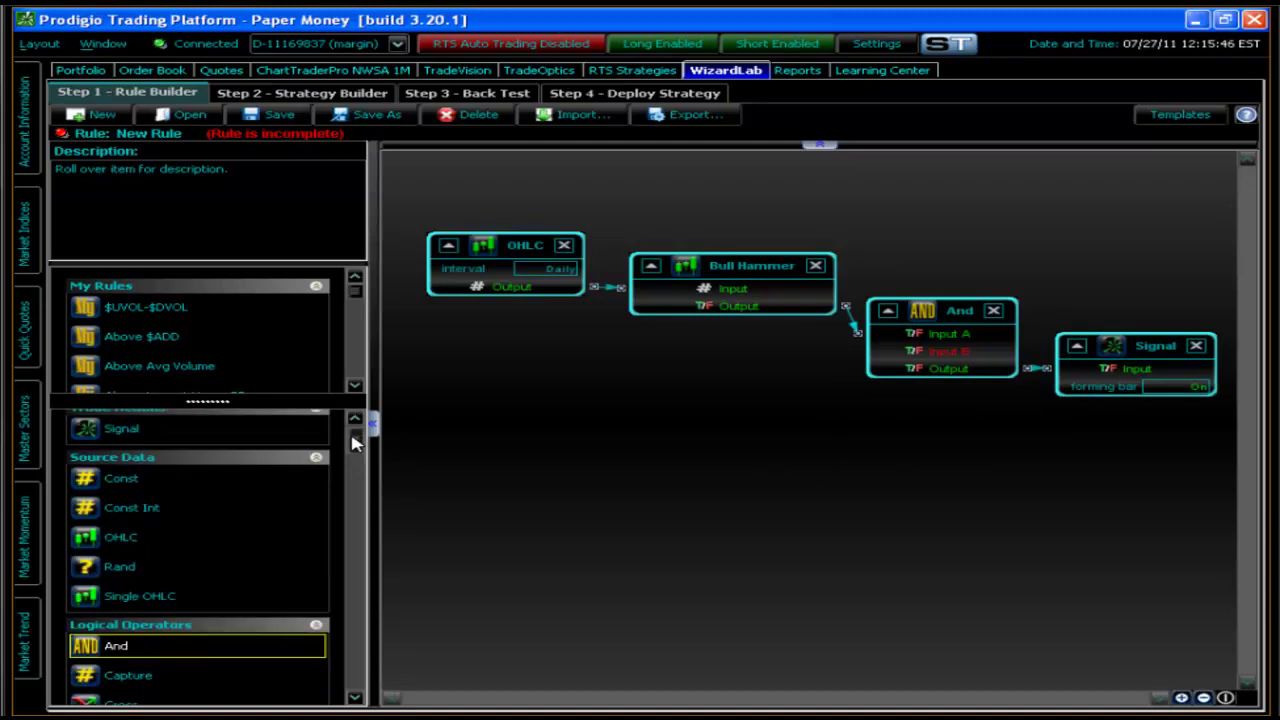
scroll(352, 445, "up", 1)
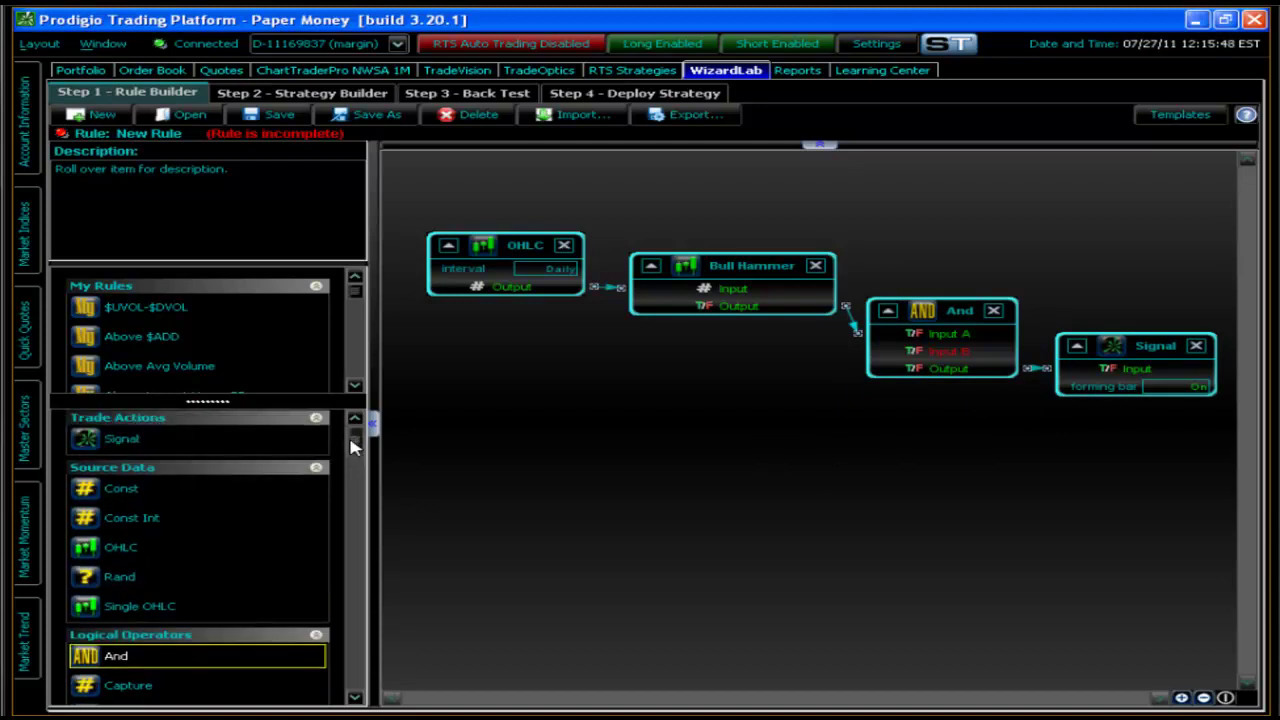
scroll(352, 478, "down", 3)
scroll(350, 510, "down", 3)
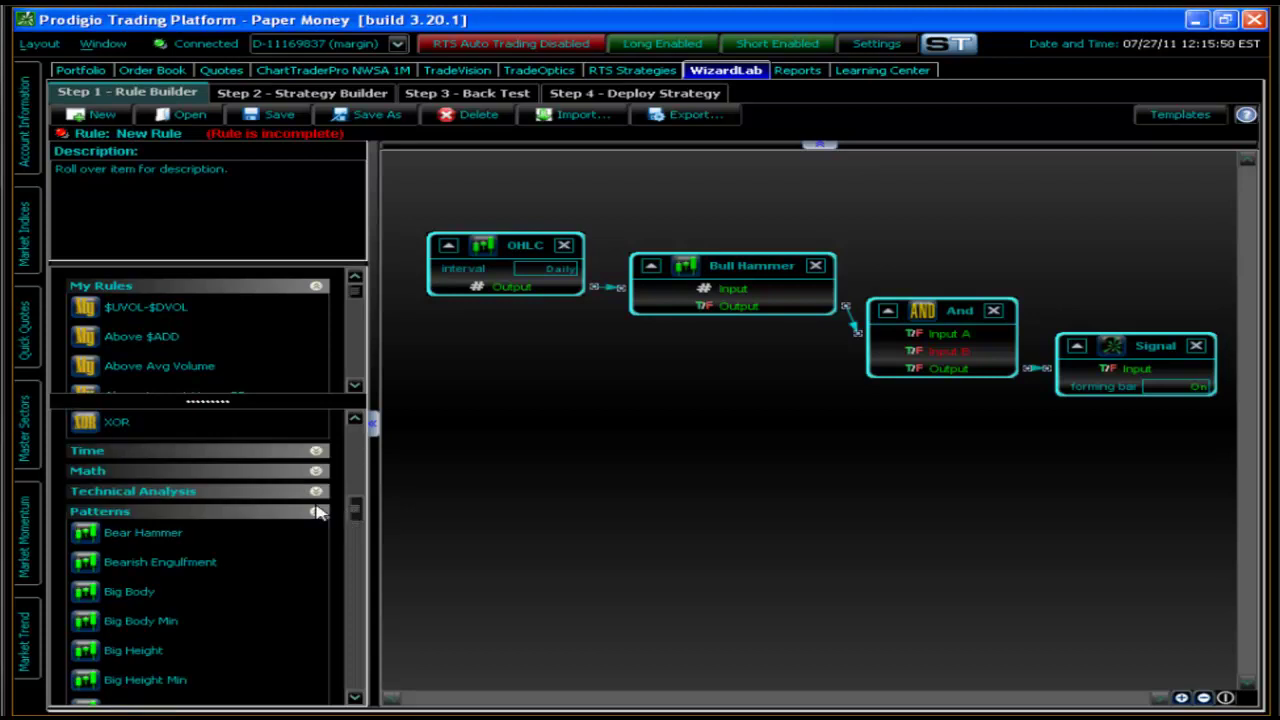
left_click(167, 510)
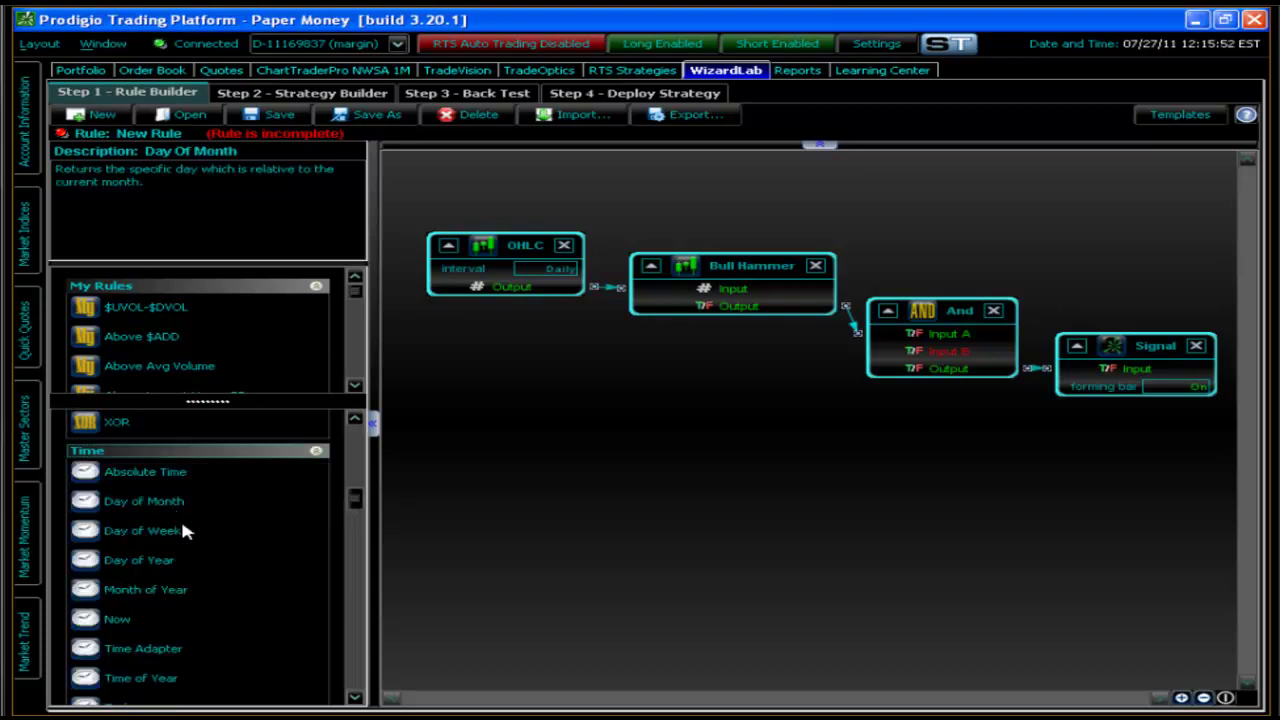
scroll(179, 634, "down", 1)
left_click_drag(160, 684, 740, 360)
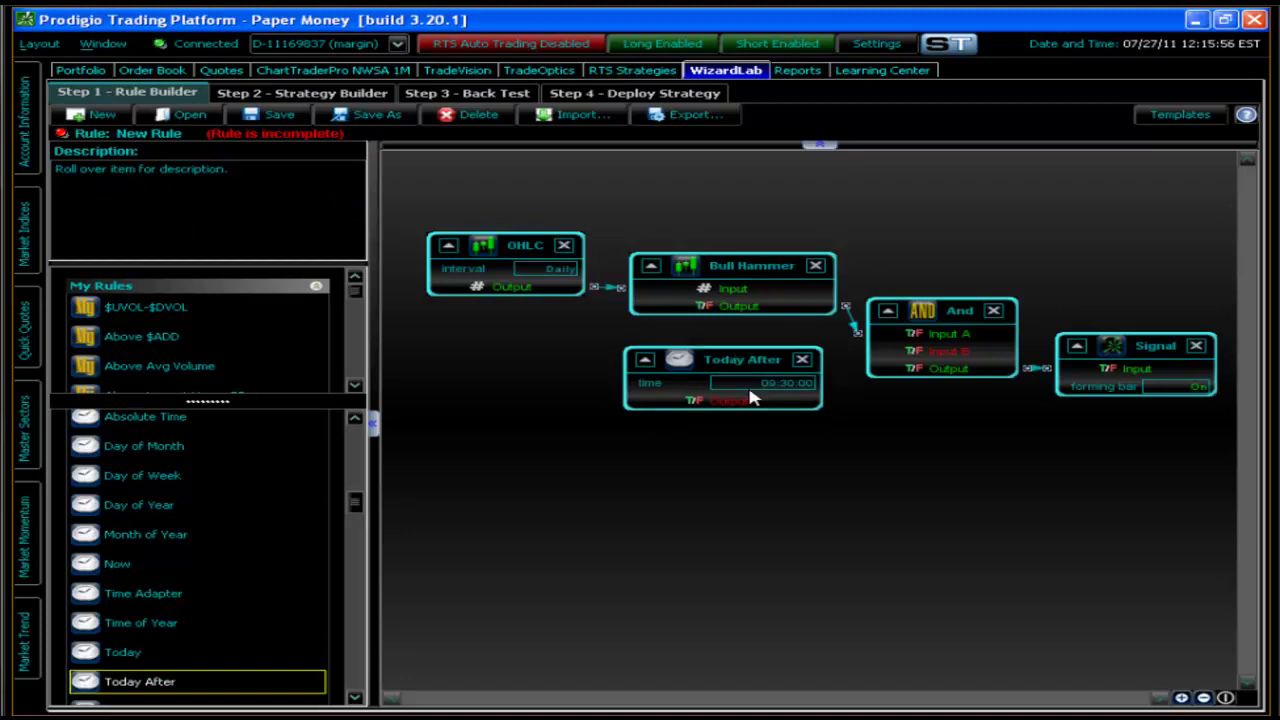
left_click(857, 350)
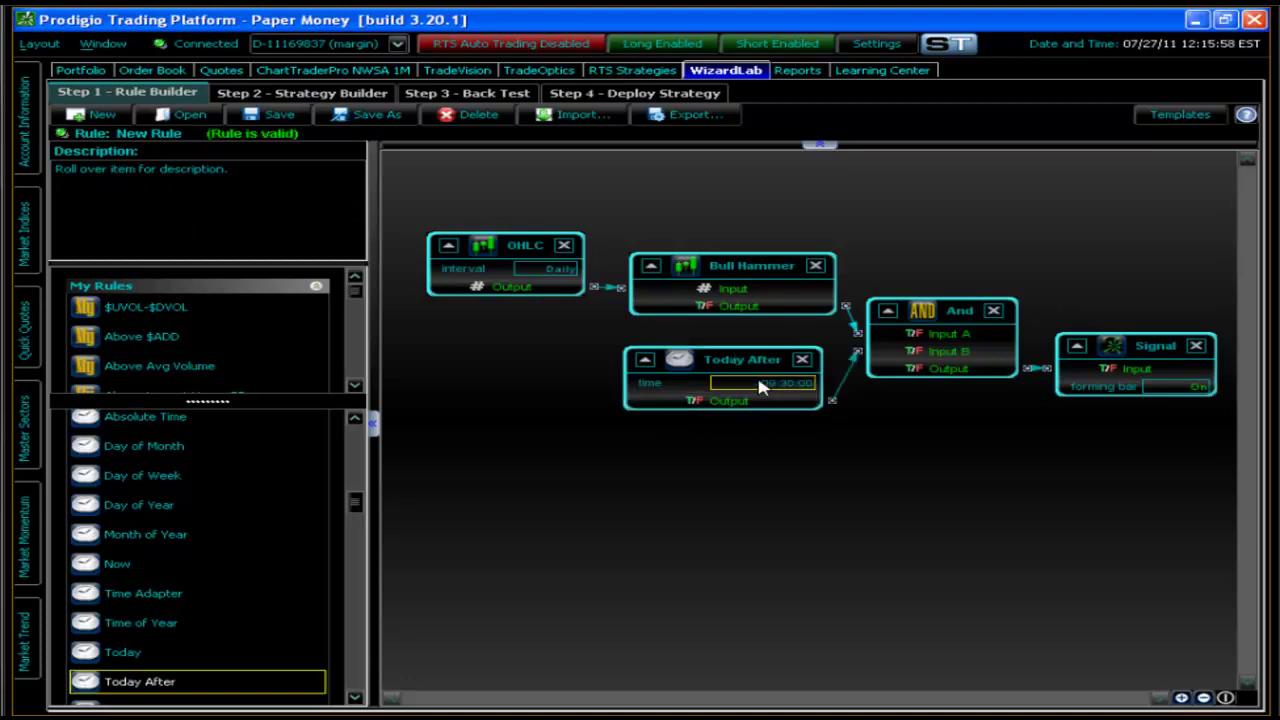
Step: Set the Today After time to 15:45:00
left_click(760, 387)
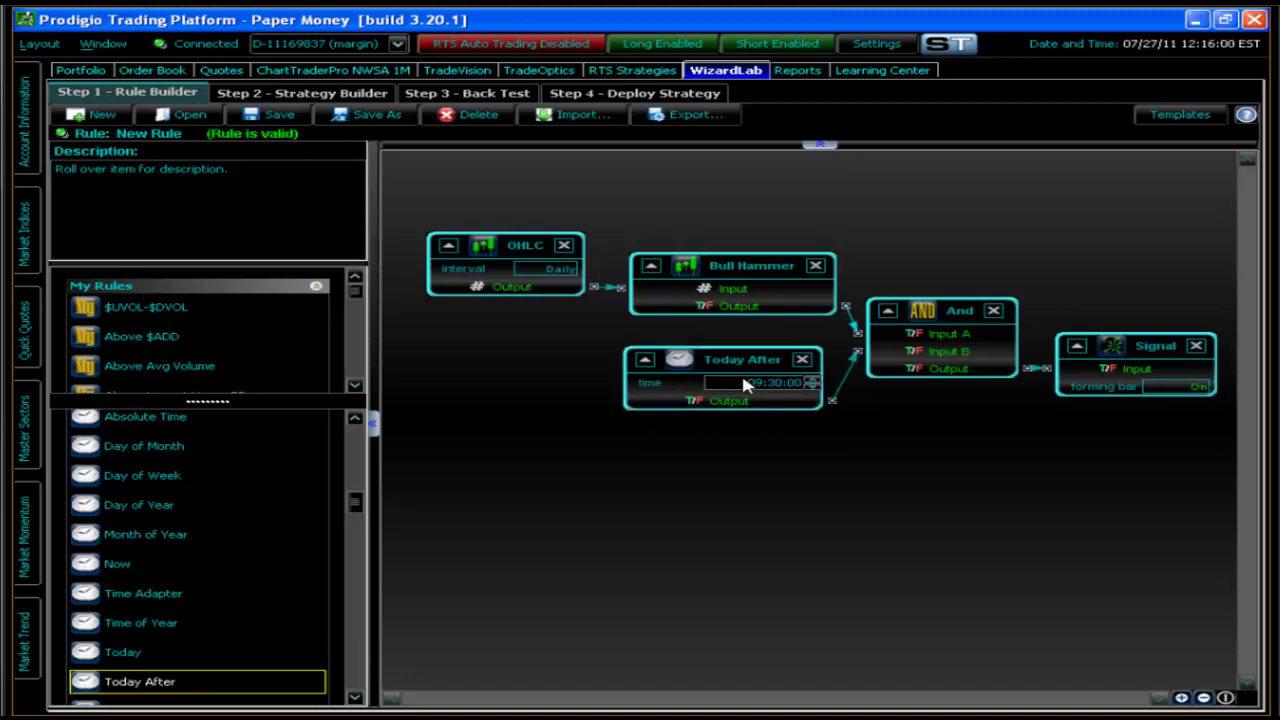
type("1550")
type("0")
type("450")
type("45")
key("Return")
left_click(869, 438)
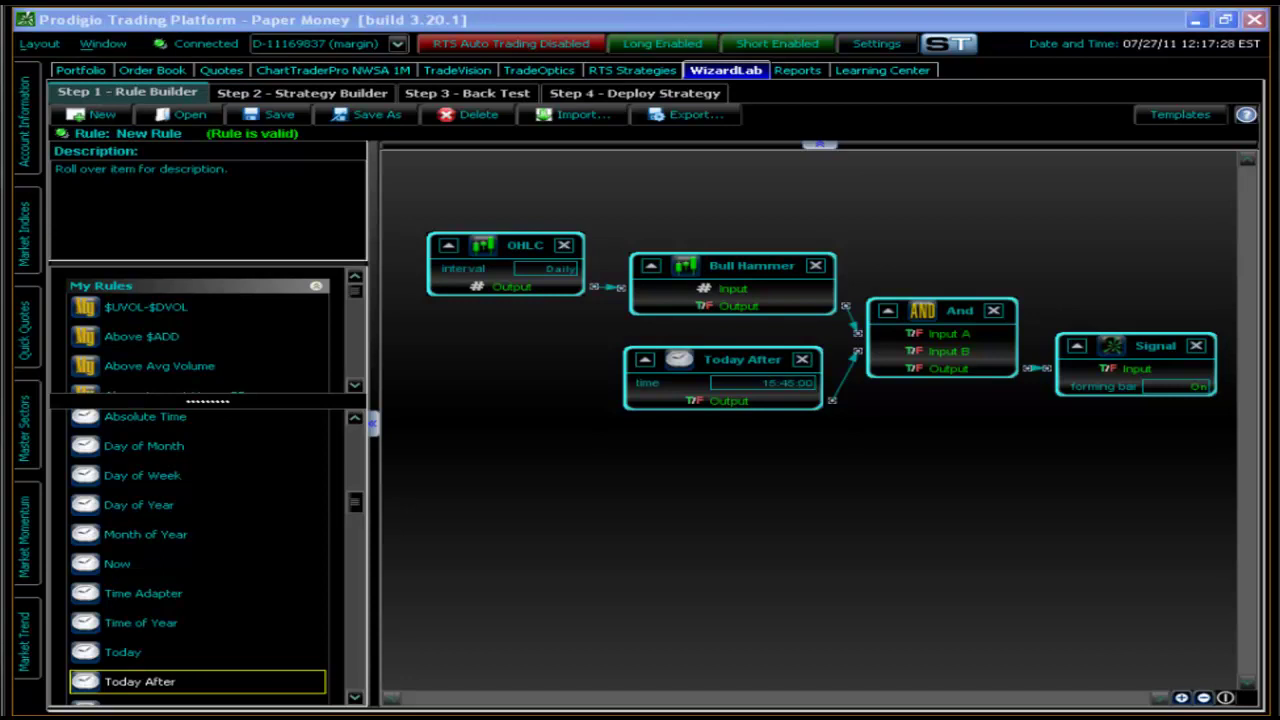
Step: Add a SimpleMovingAverage study to the NWSA one-minute chart
left_click(343, 72)
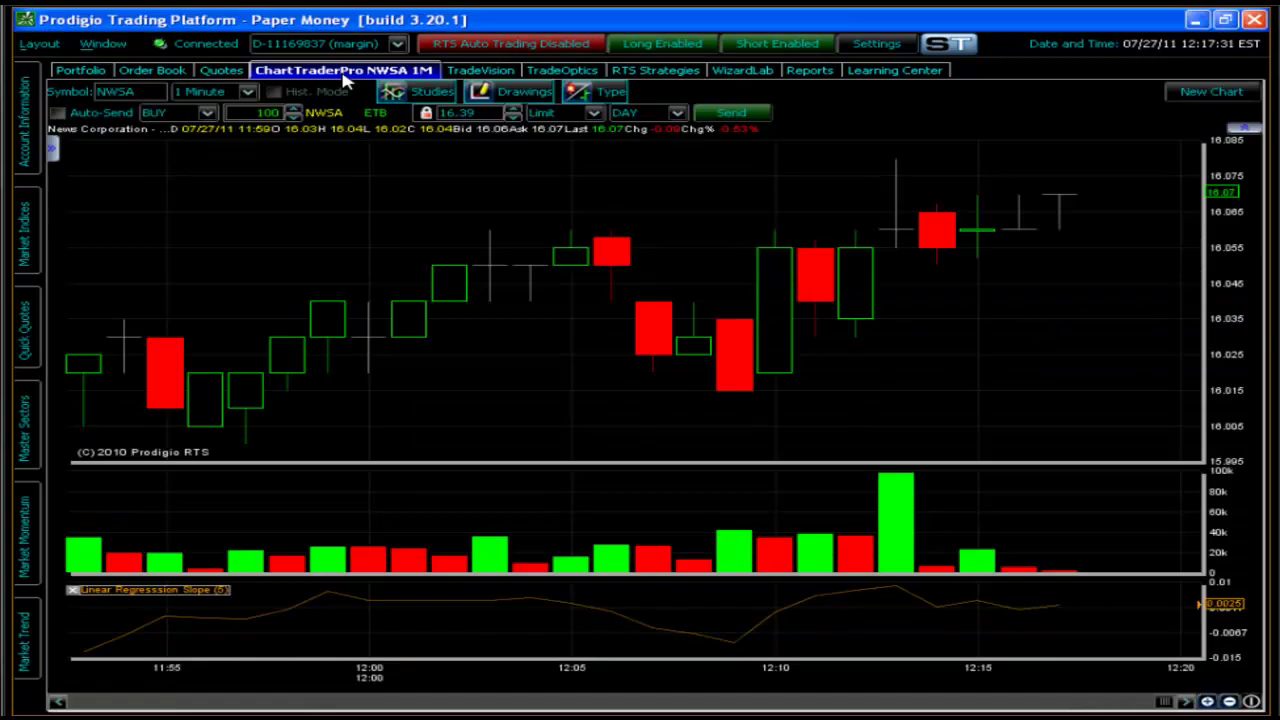
left_click(420, 93)
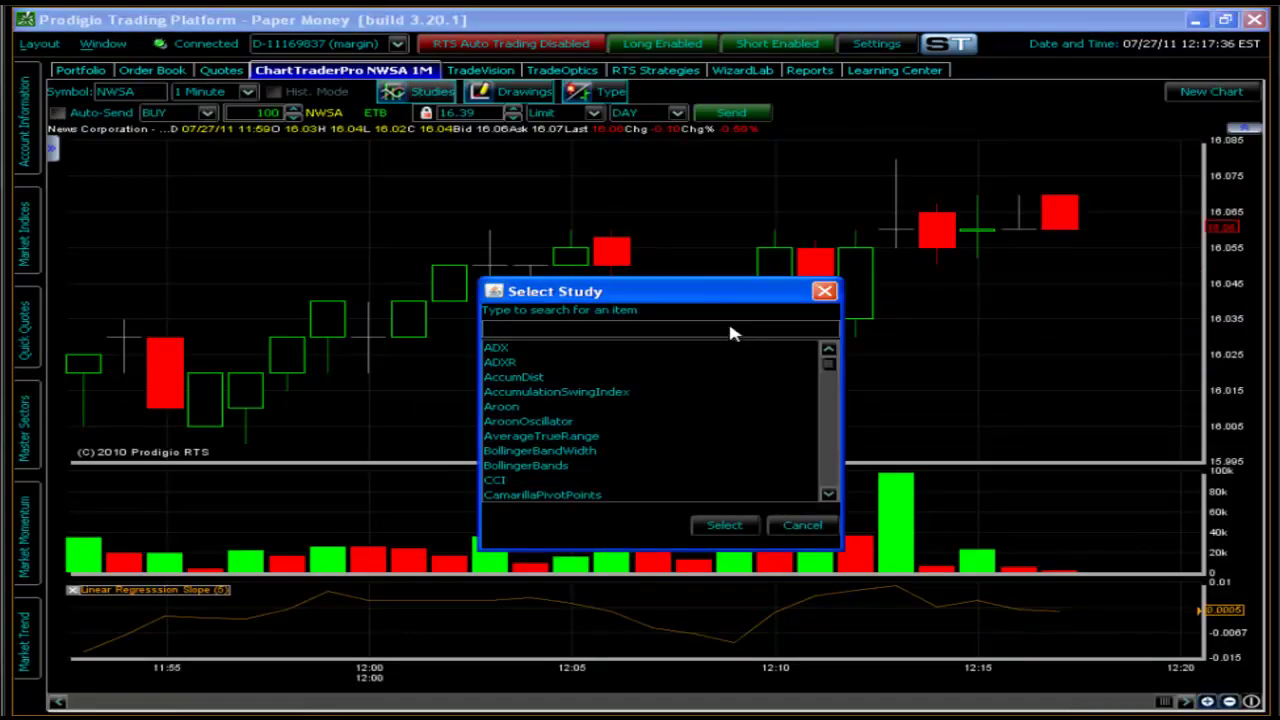
type("SimpleMovingAverage")
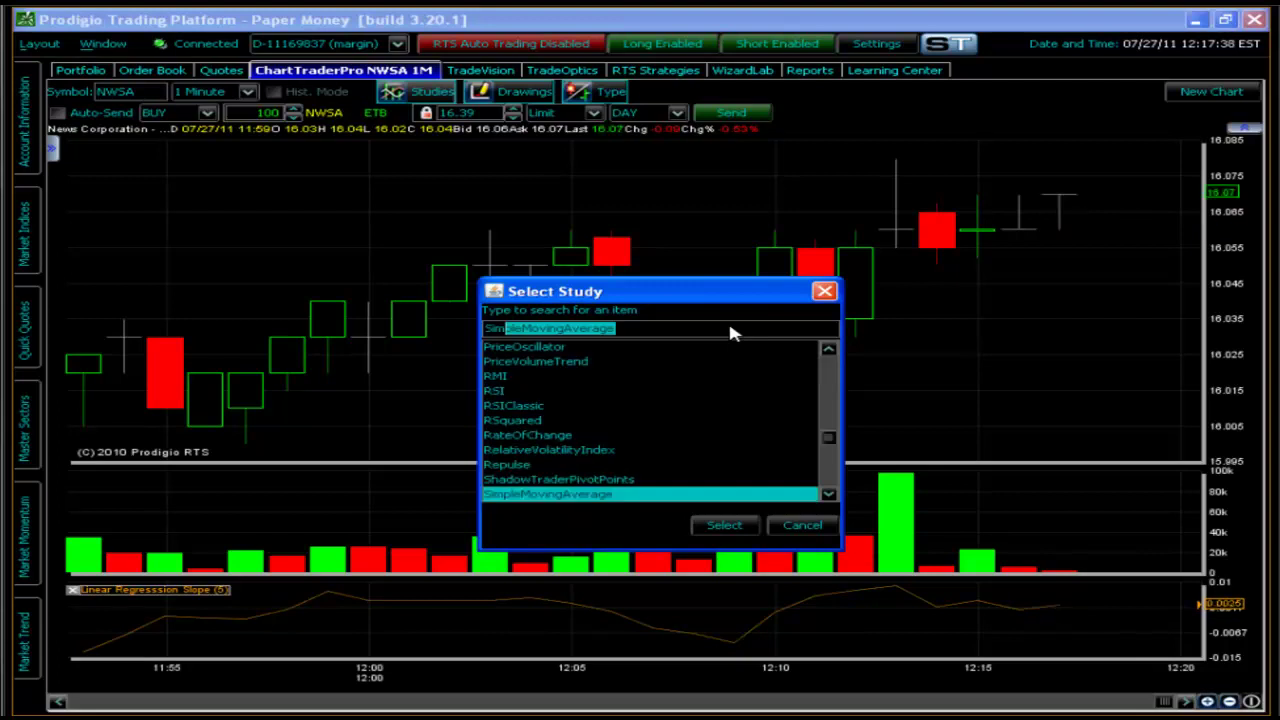
key("Return")
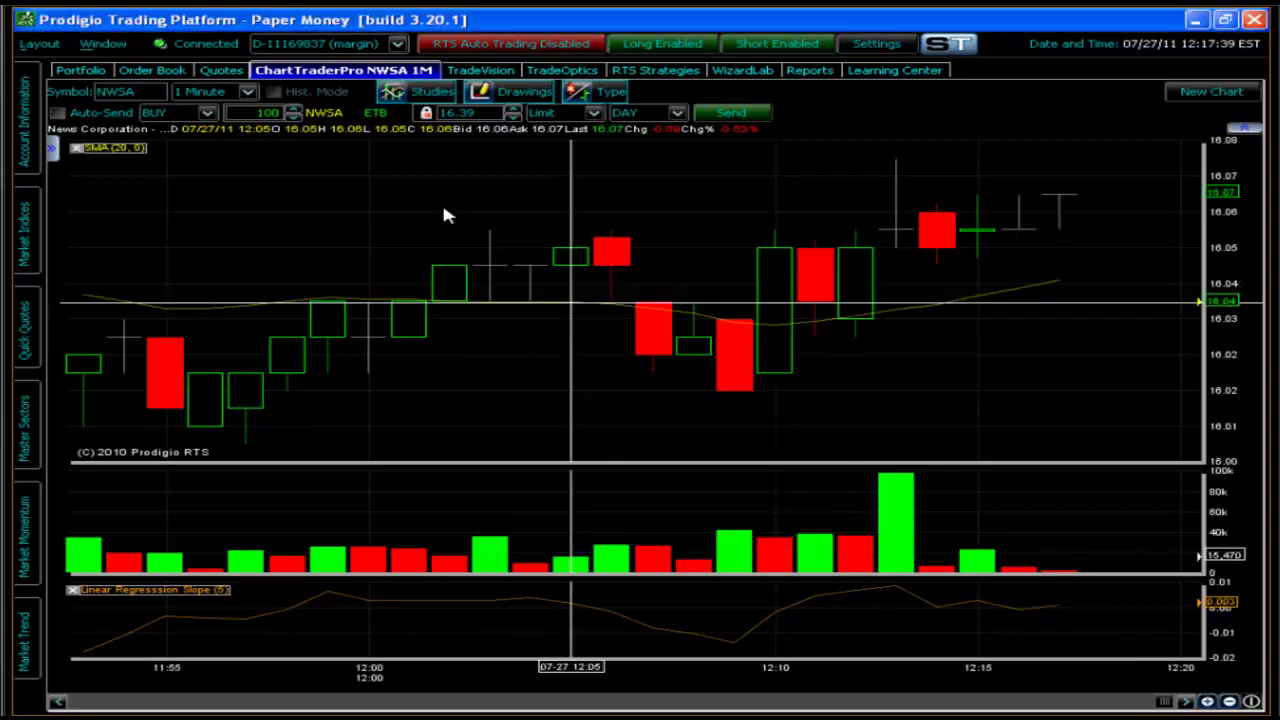
Step: Change the SMA length from 20 to 3 and apply the settings
double_click(142, 151)
key("BackSpace")
key("BackSpace")
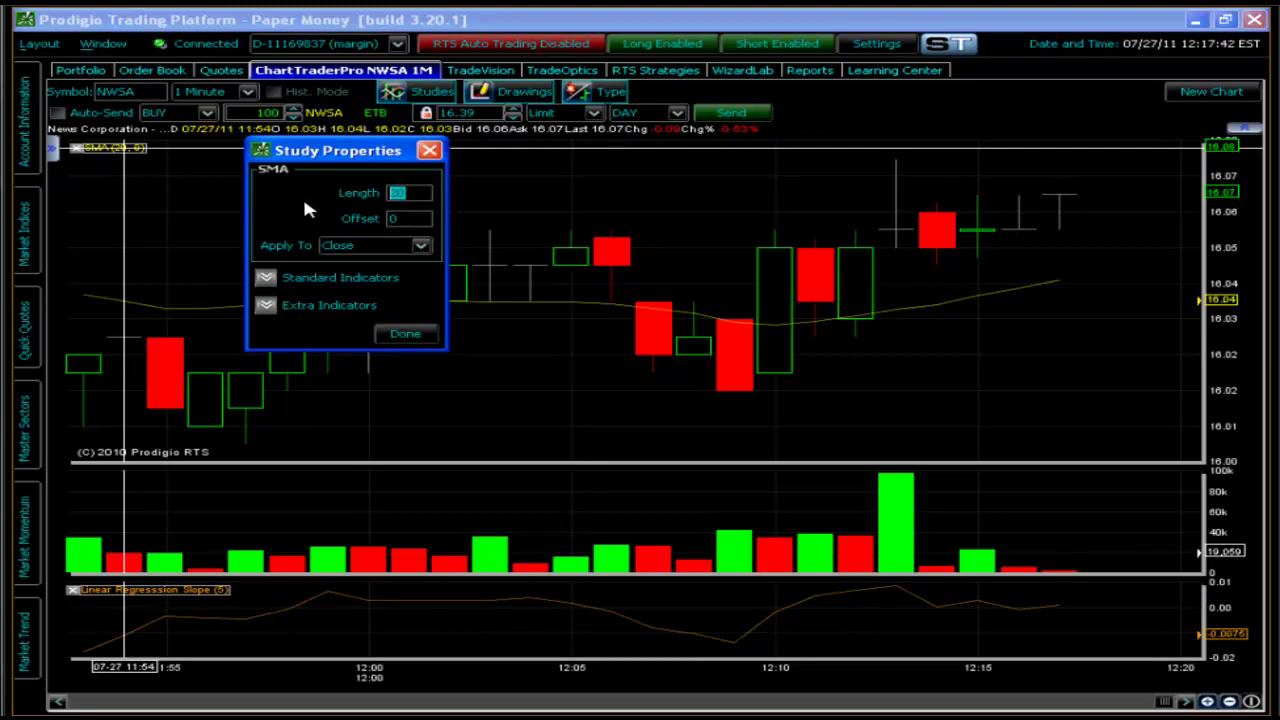
type("3")
left_click(266, 305)
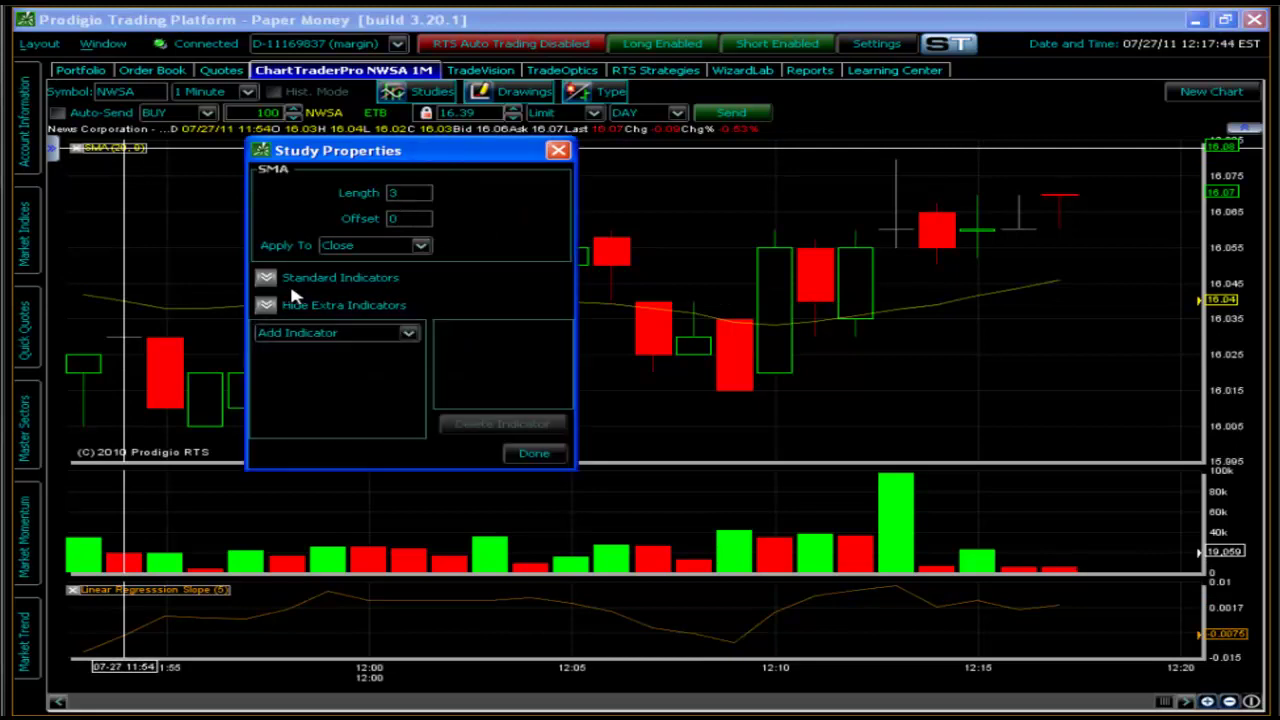
left_click(340, 332)
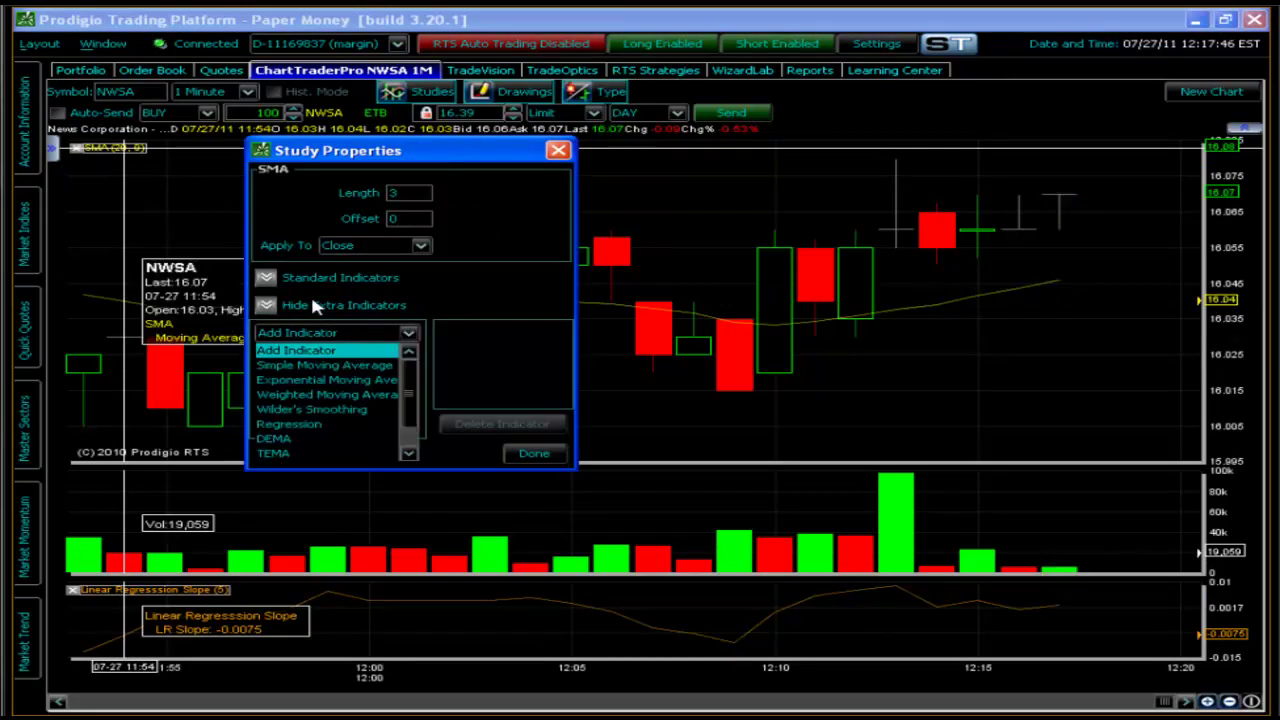
left_click(265, 279)
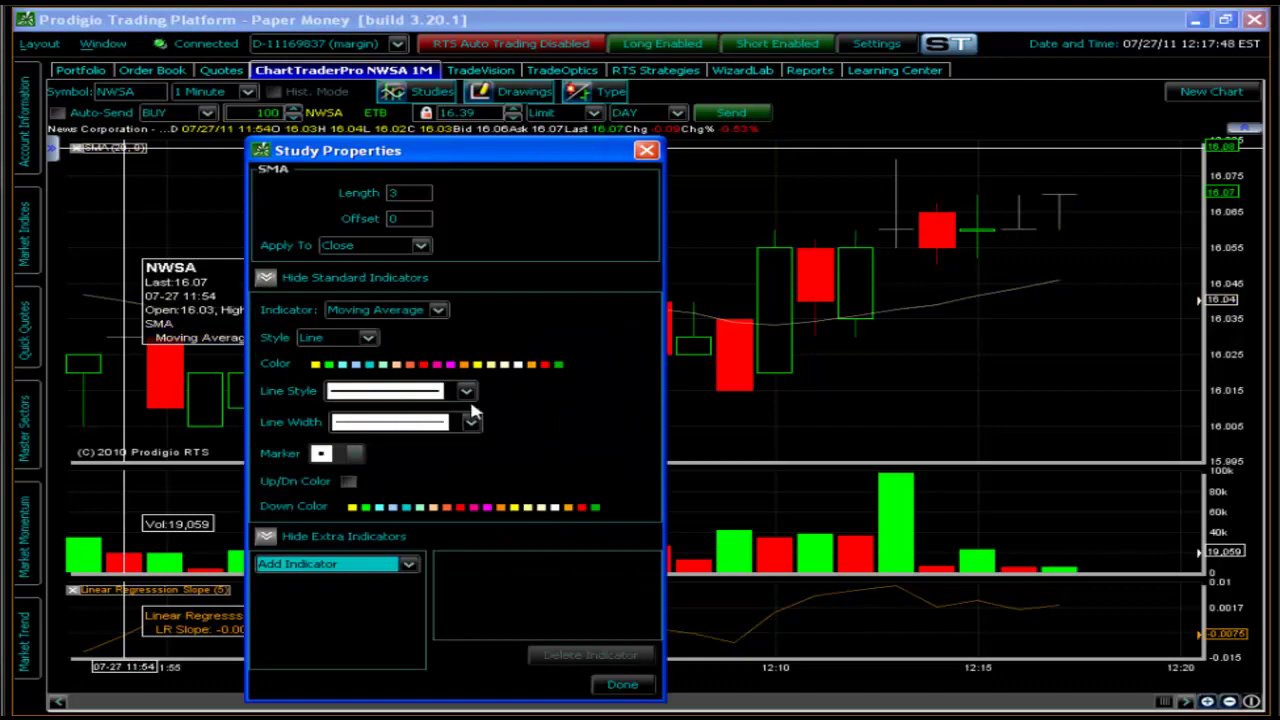
left_click(474, 422)
left_click(636, 690)
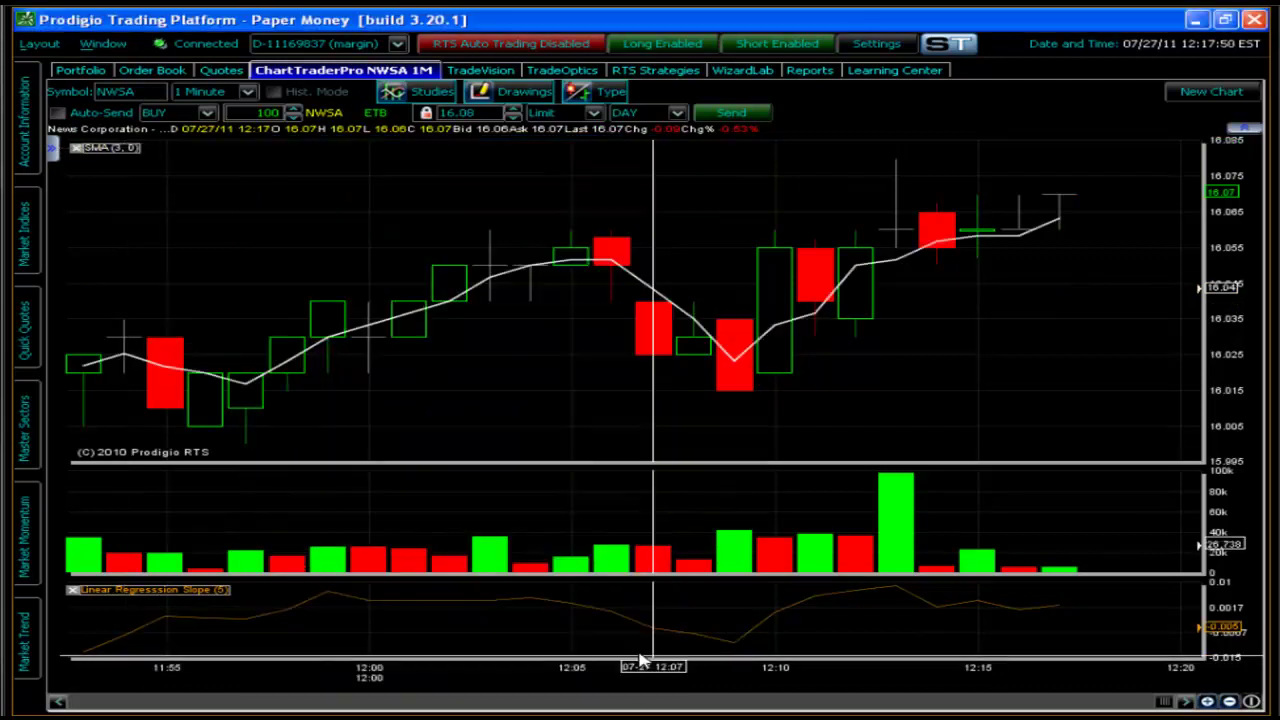
Step: Add a second SMA (20, 0) study to the chart and give it a thicker line width
left_click(415, 92)
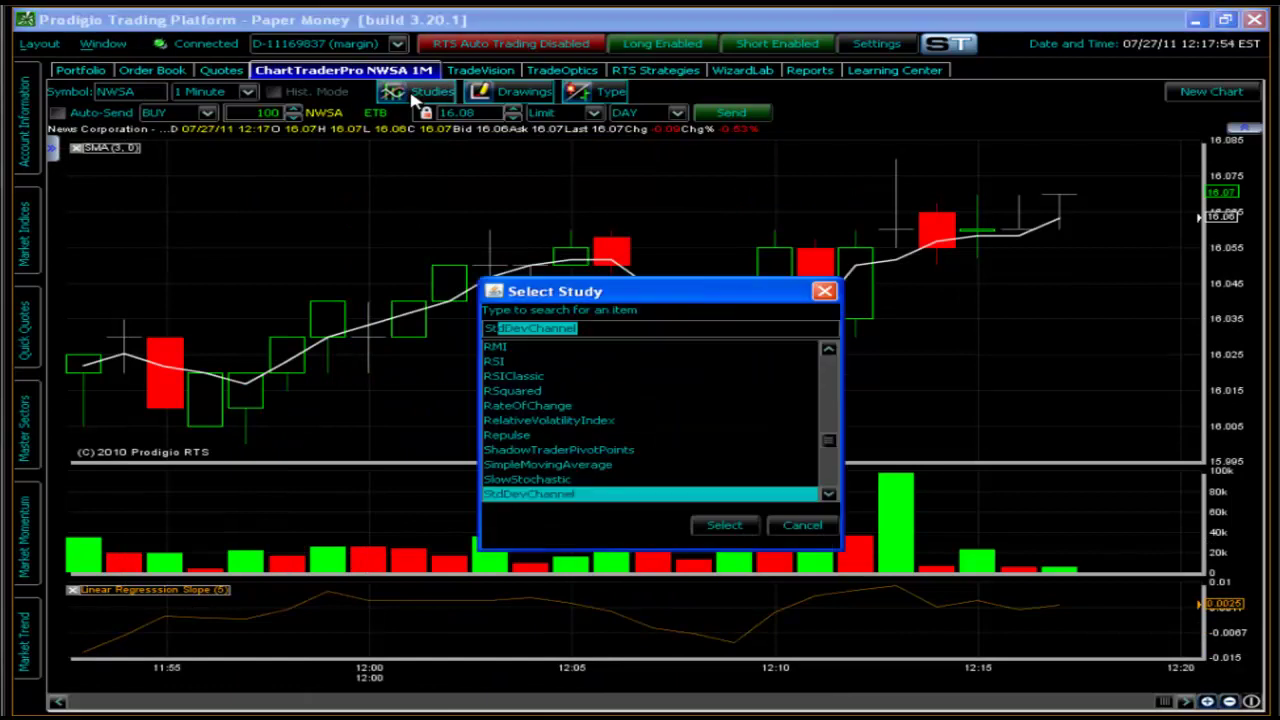
type("I")
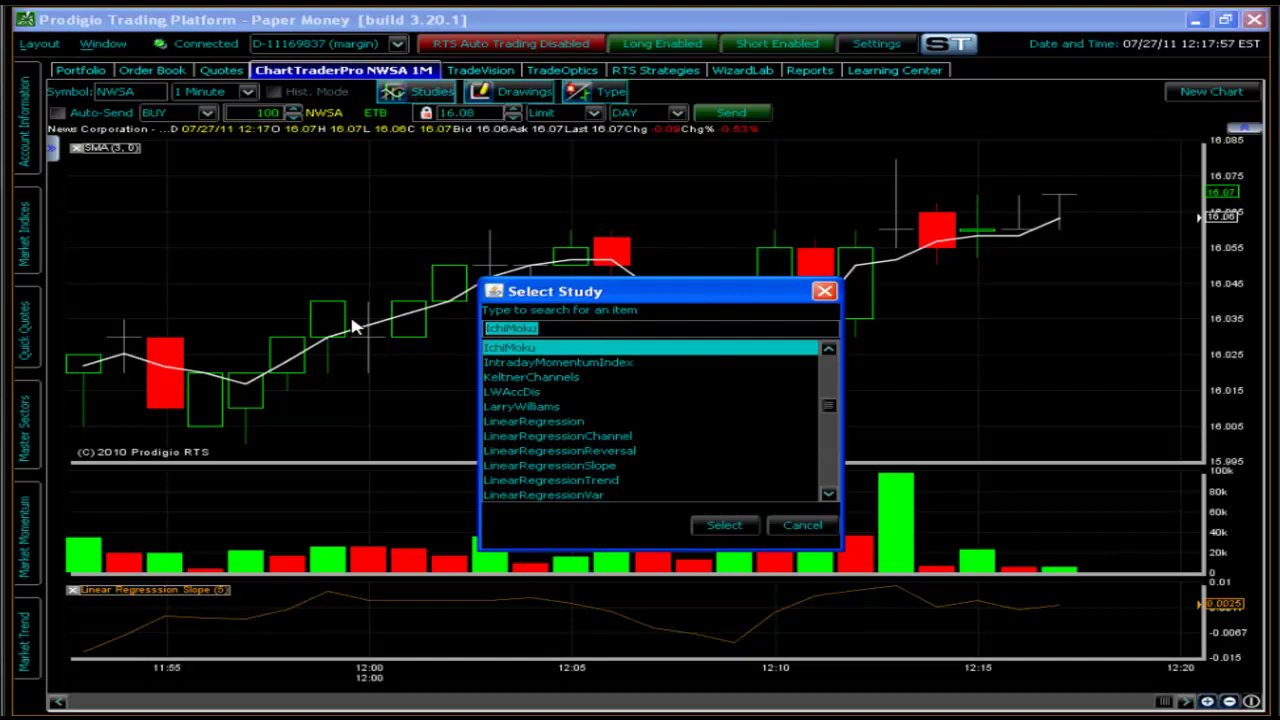
type("Simpl")
key("Return")
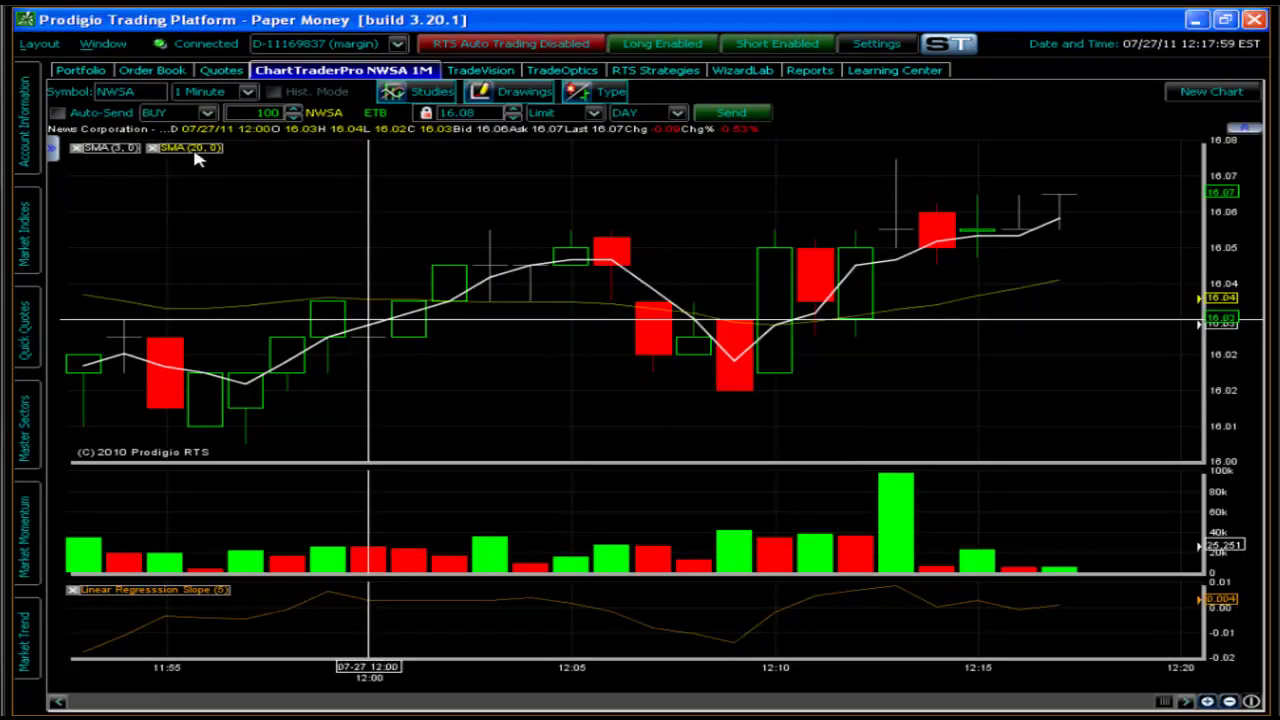
left_click(192, 150)
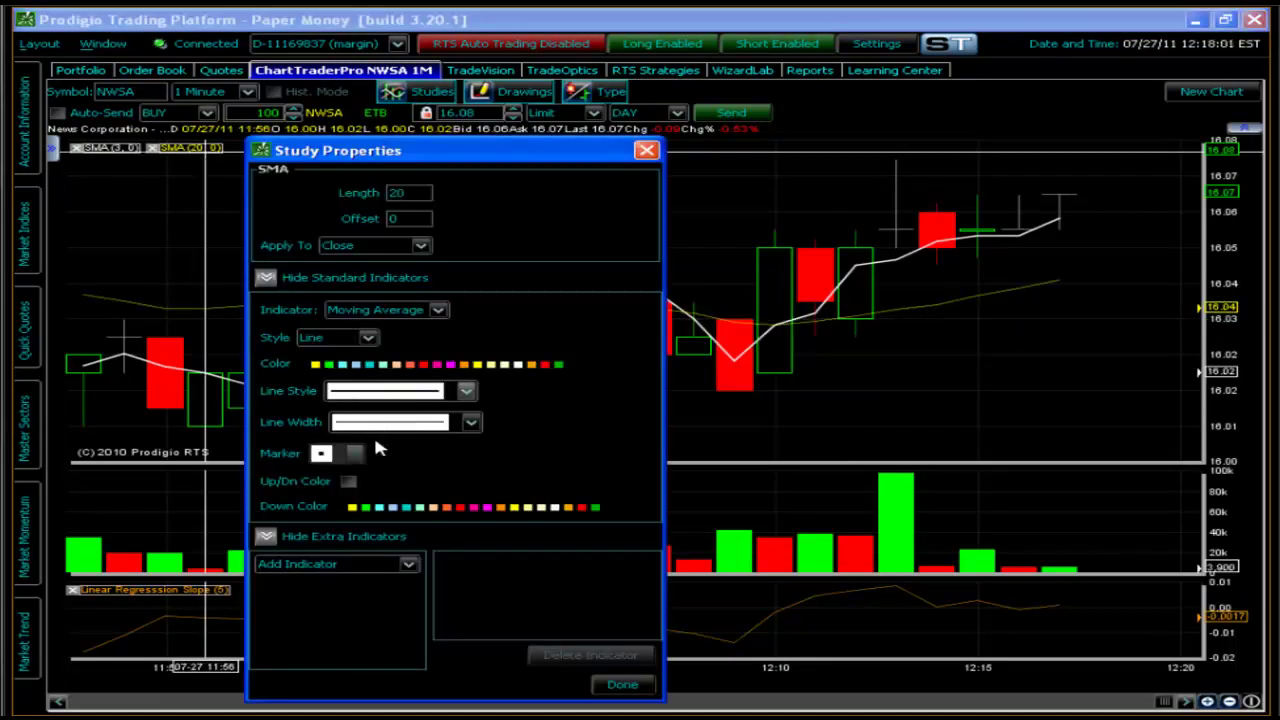
left_click(380, 424)
left_click(386, 451)
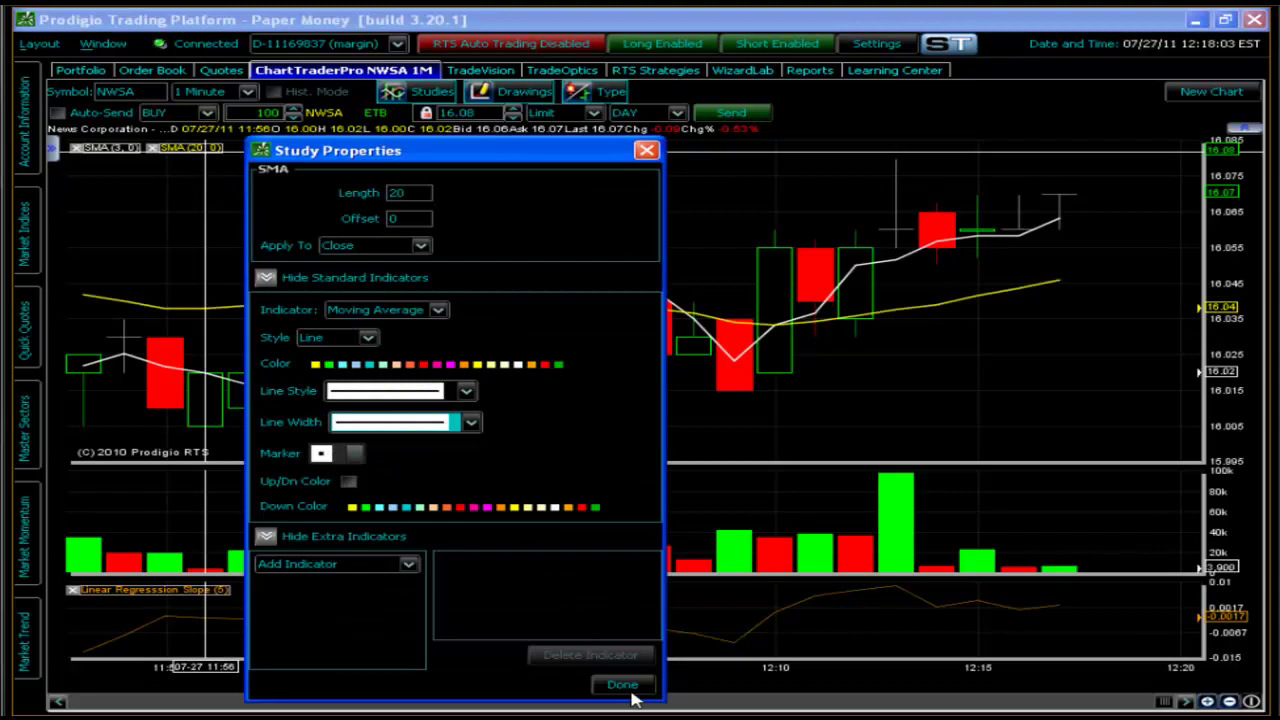
left_click(626, 688)
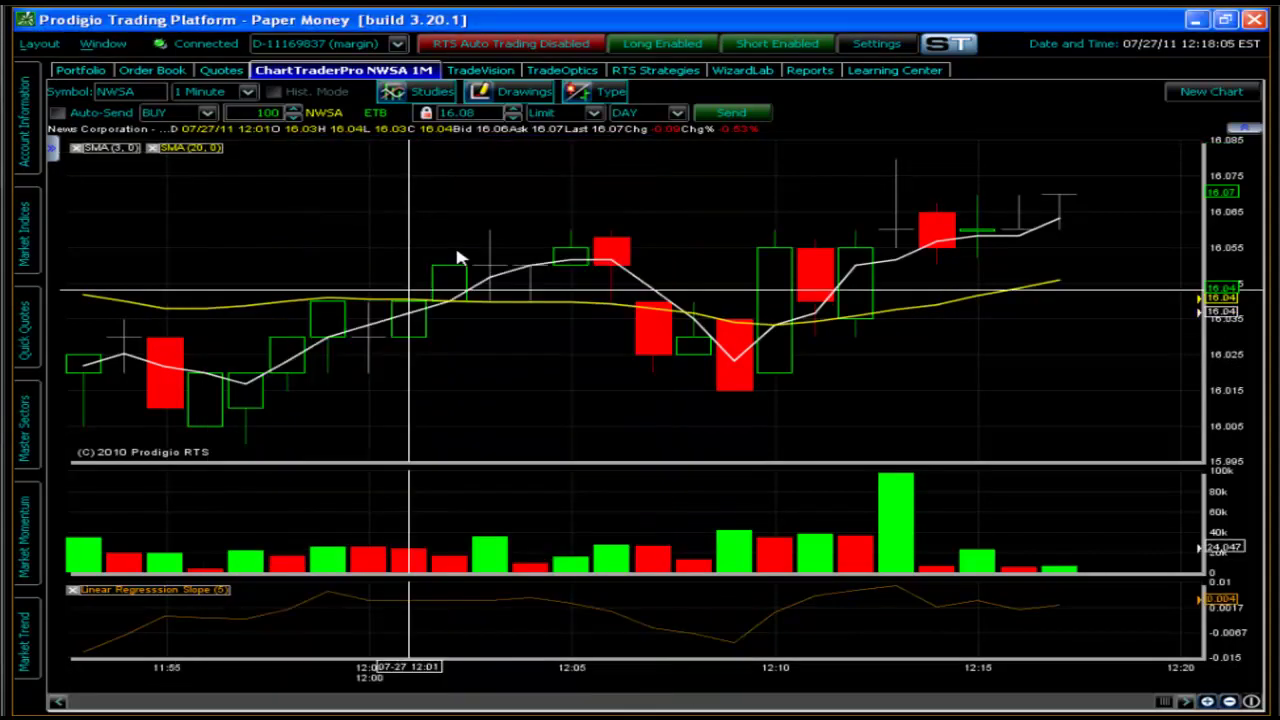
mouse_move(457, 258)
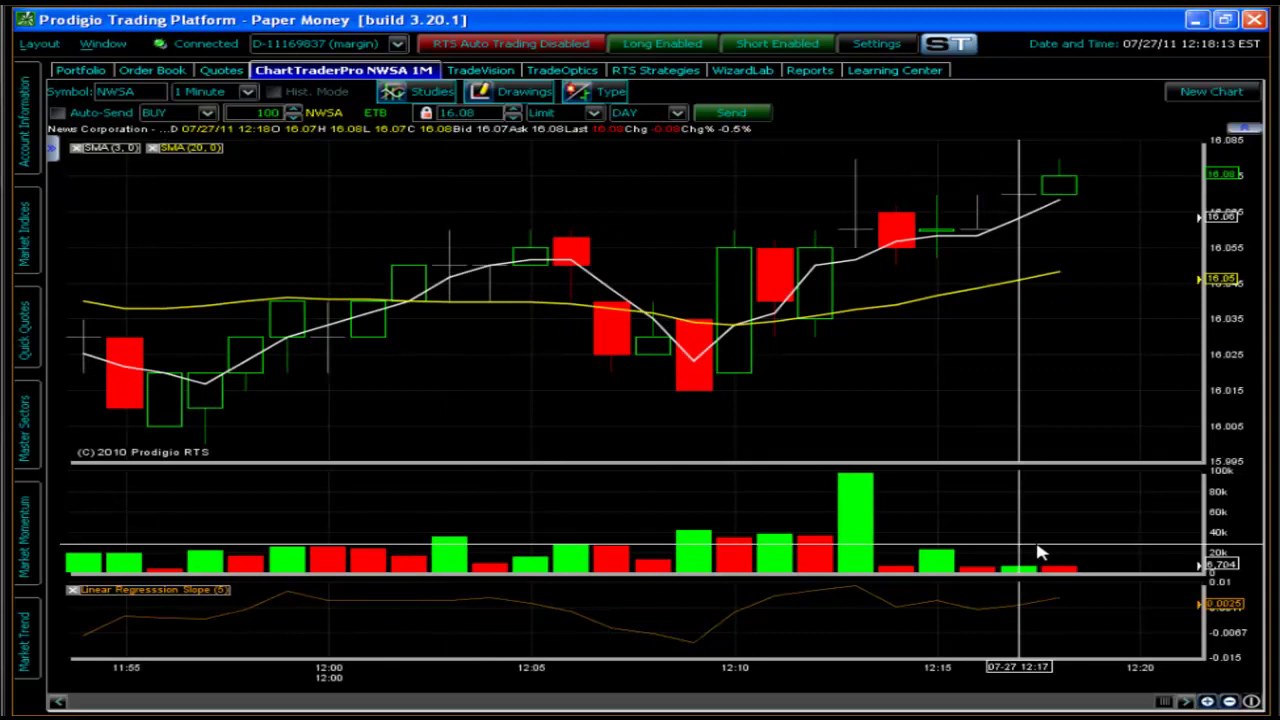
mouse_move(1037, 546)
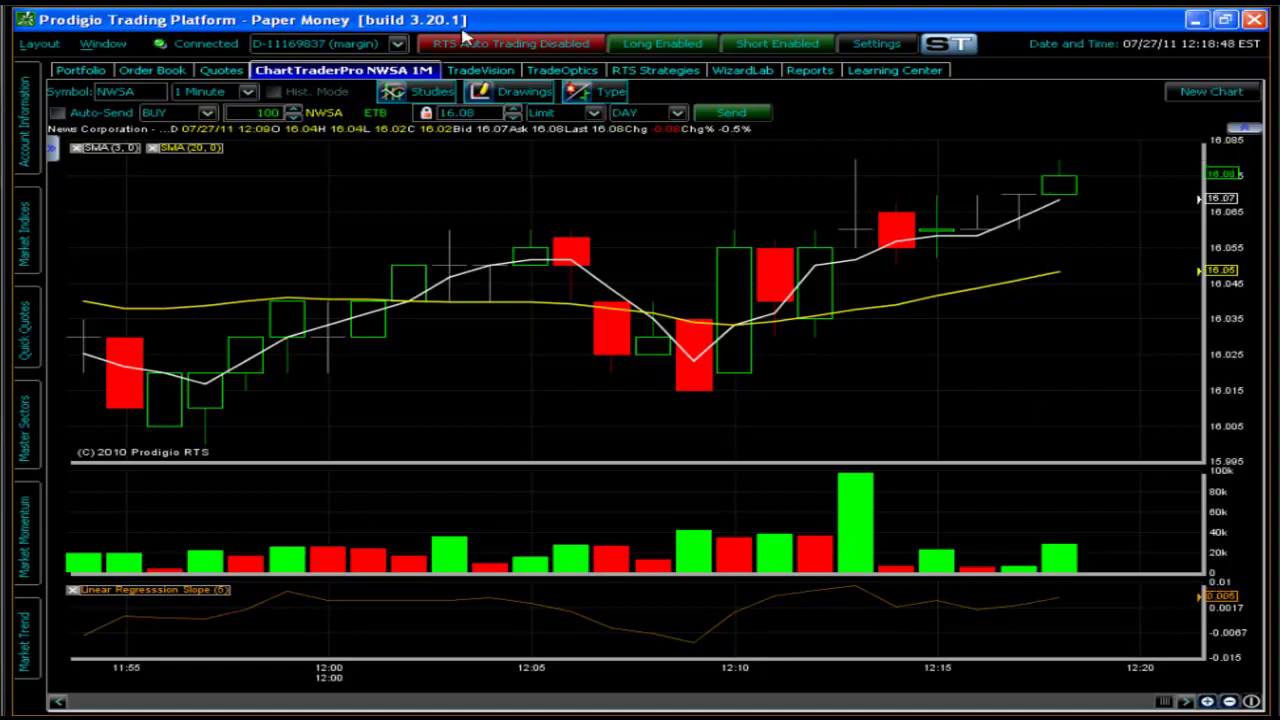
left_click(430, 92)
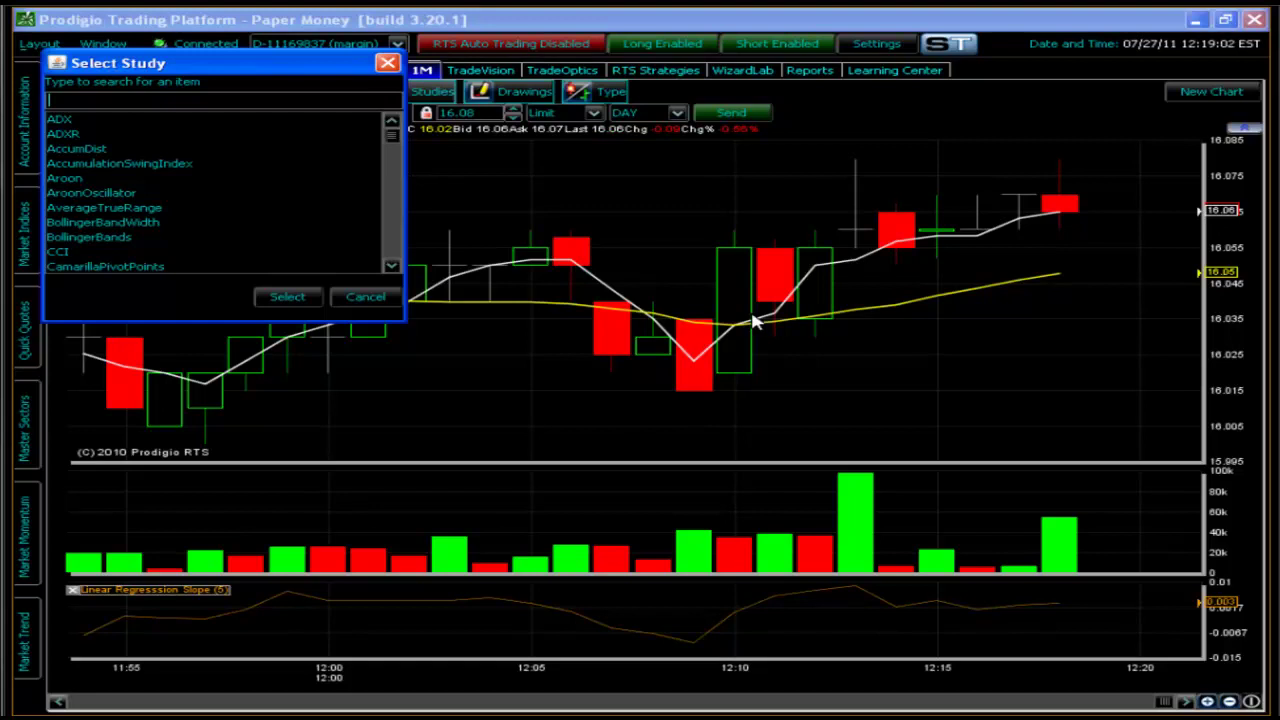
left_click(366, 297)
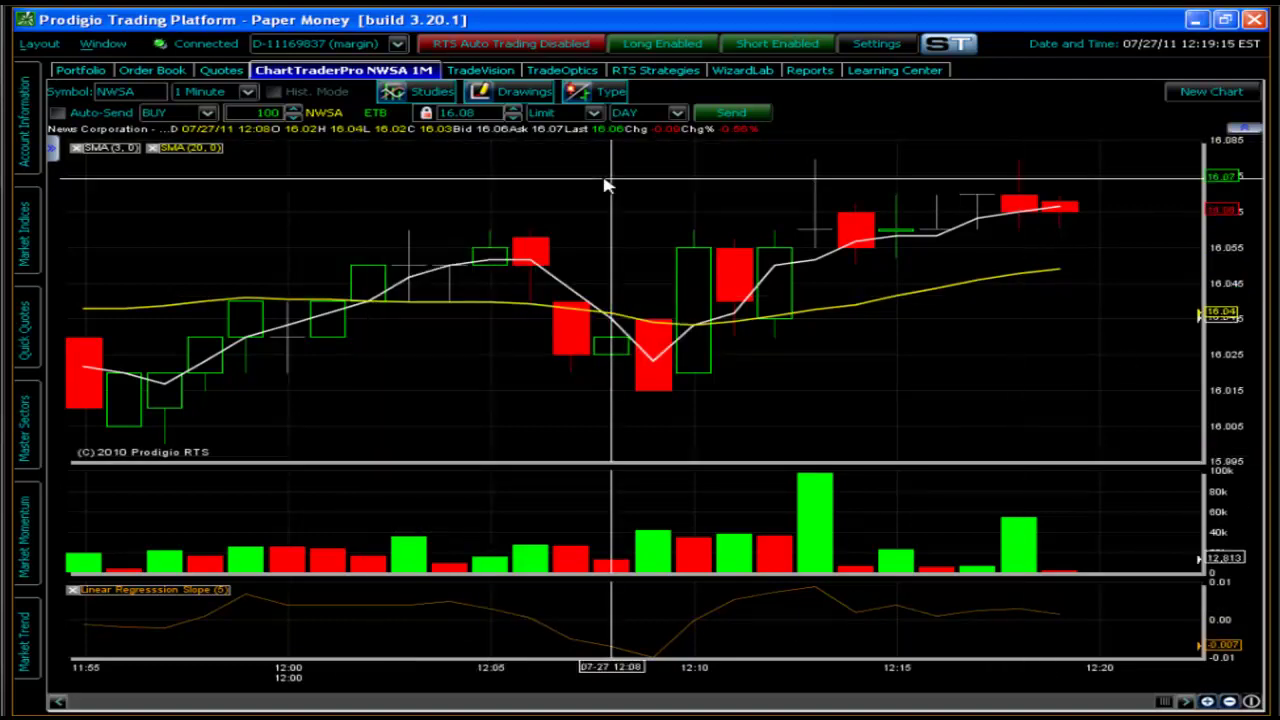
mouse_move(605, 185)
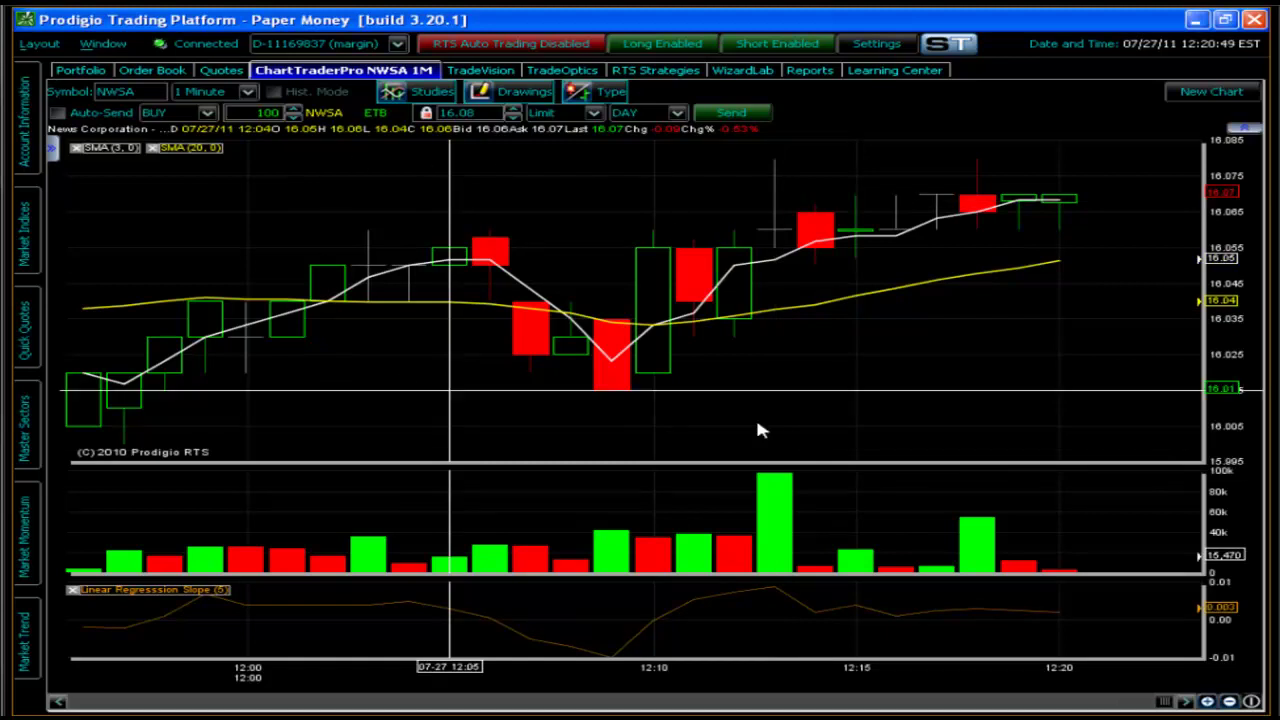
Step: Inspect the NWSA chart where SMA (3, 0) crosses above SMA (20, 0) around 12:10
mouse_move(758, 424)
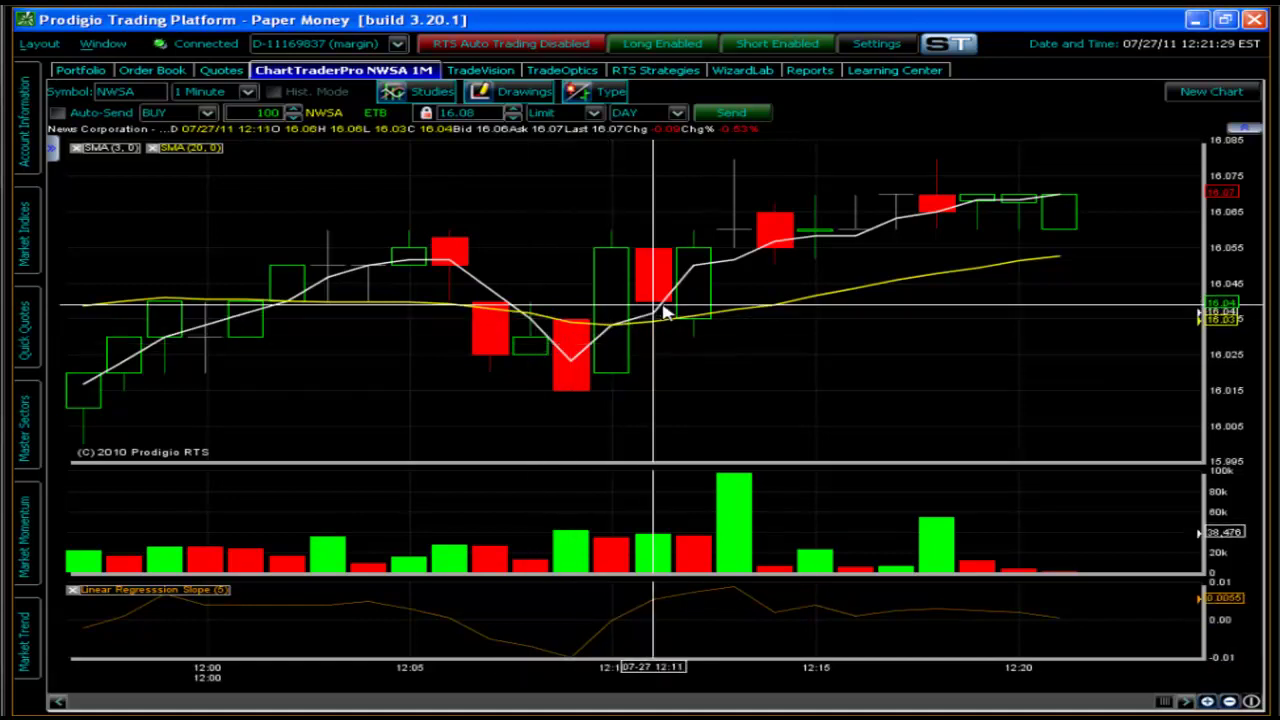
mouse_move(665, 313)
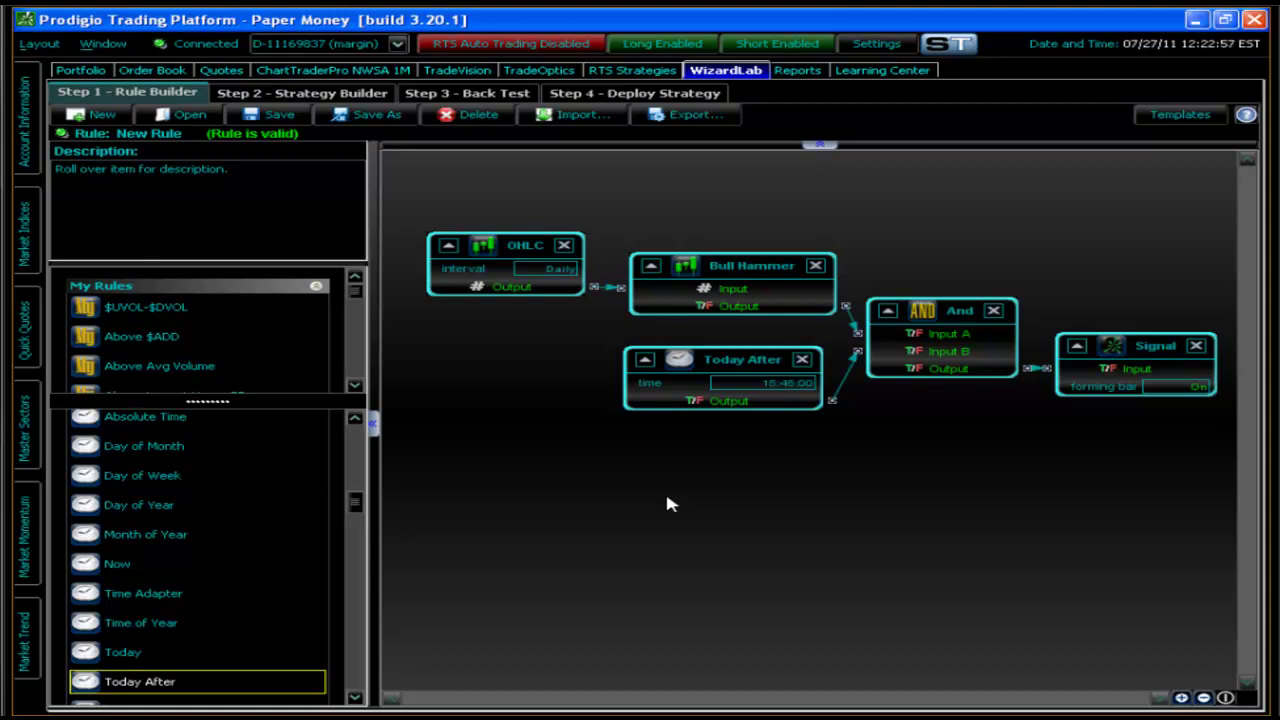
Step: Open the saved Double Top rule from the WizardLab Rules list
left_click(185, 114)
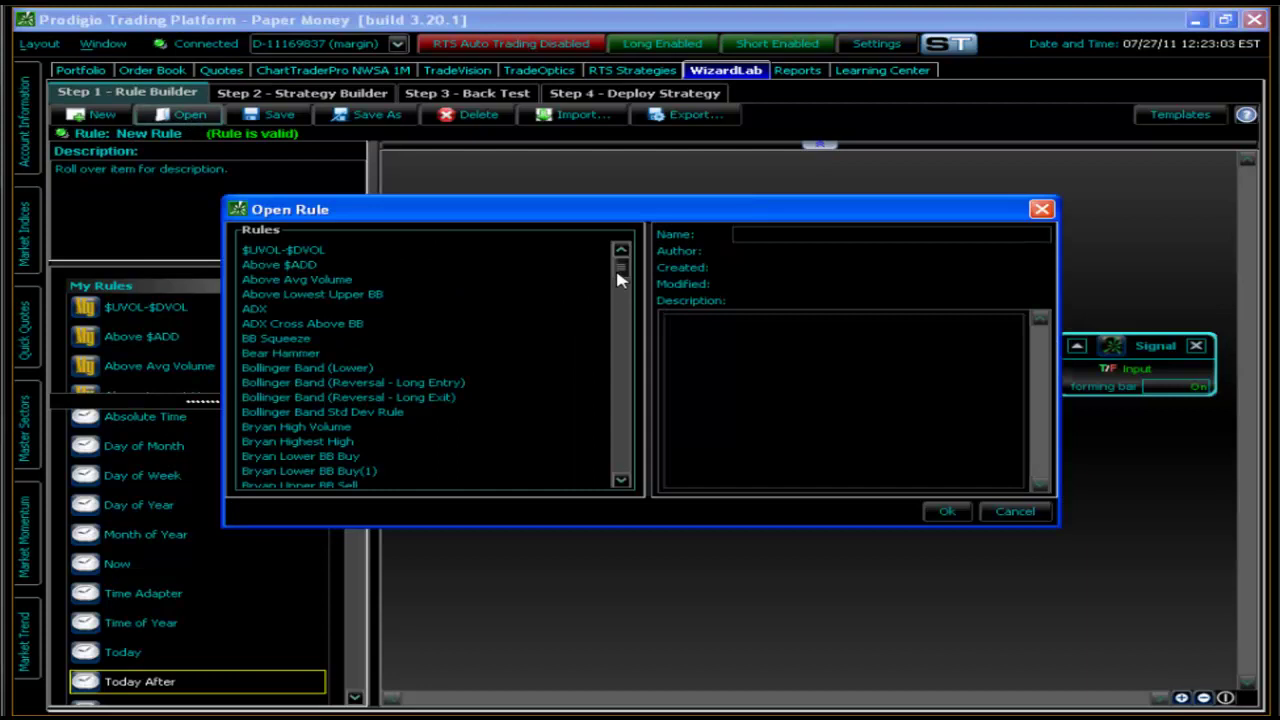
left_click_drag(617, 280, 620, 314)
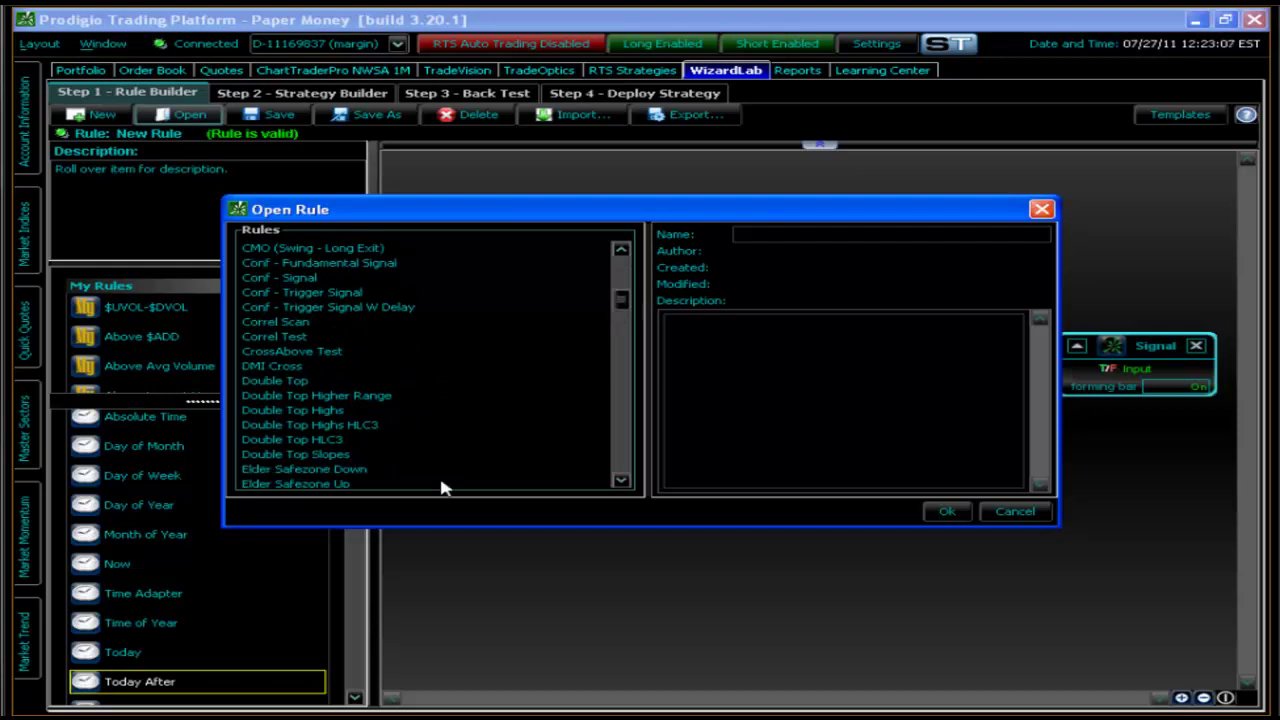
double_click(284, 381)
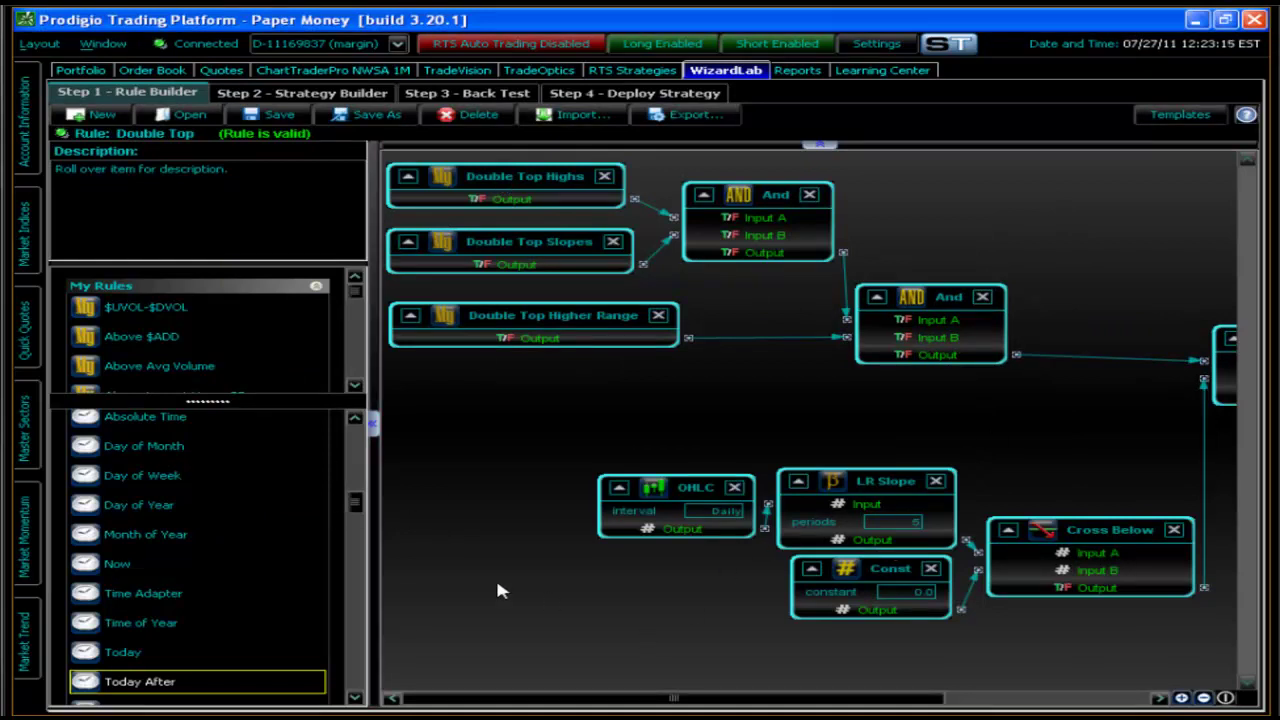
Step: Enlarge the My Rules pane, then load the Double Top Highs rule onto the rule canvas
left_click(355, 449)
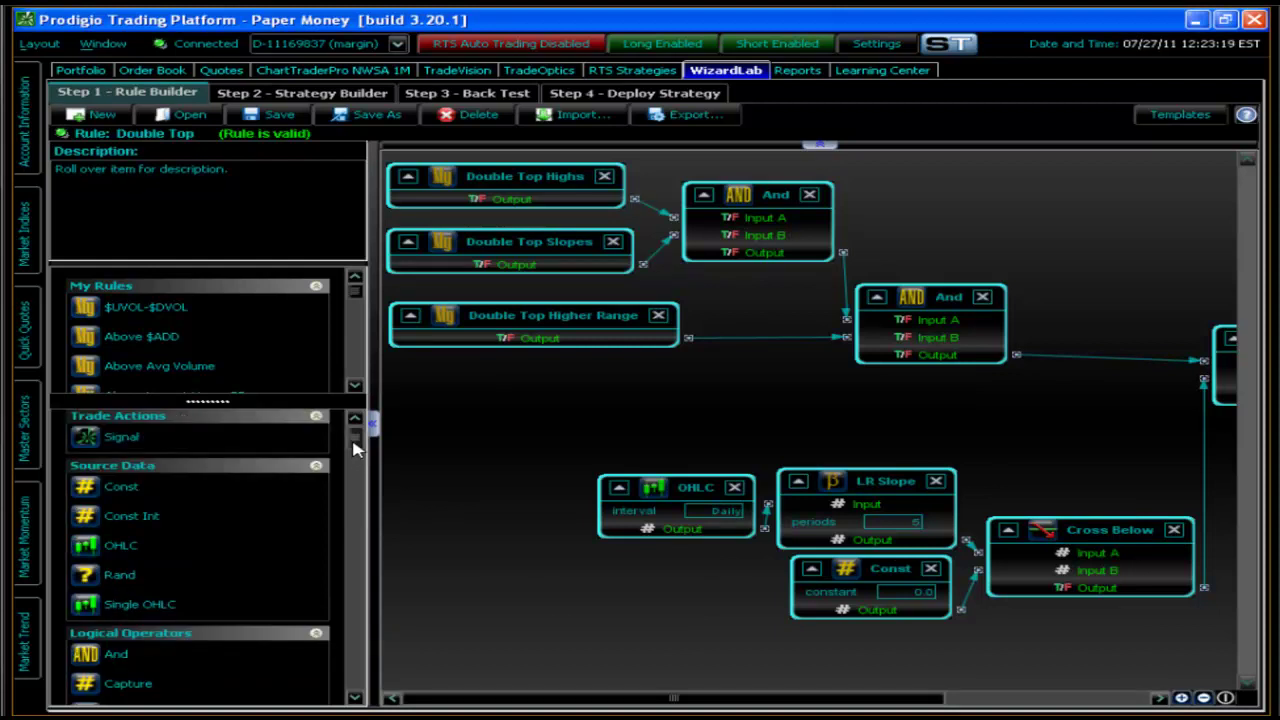
scroll(217, 408, "up", 1)
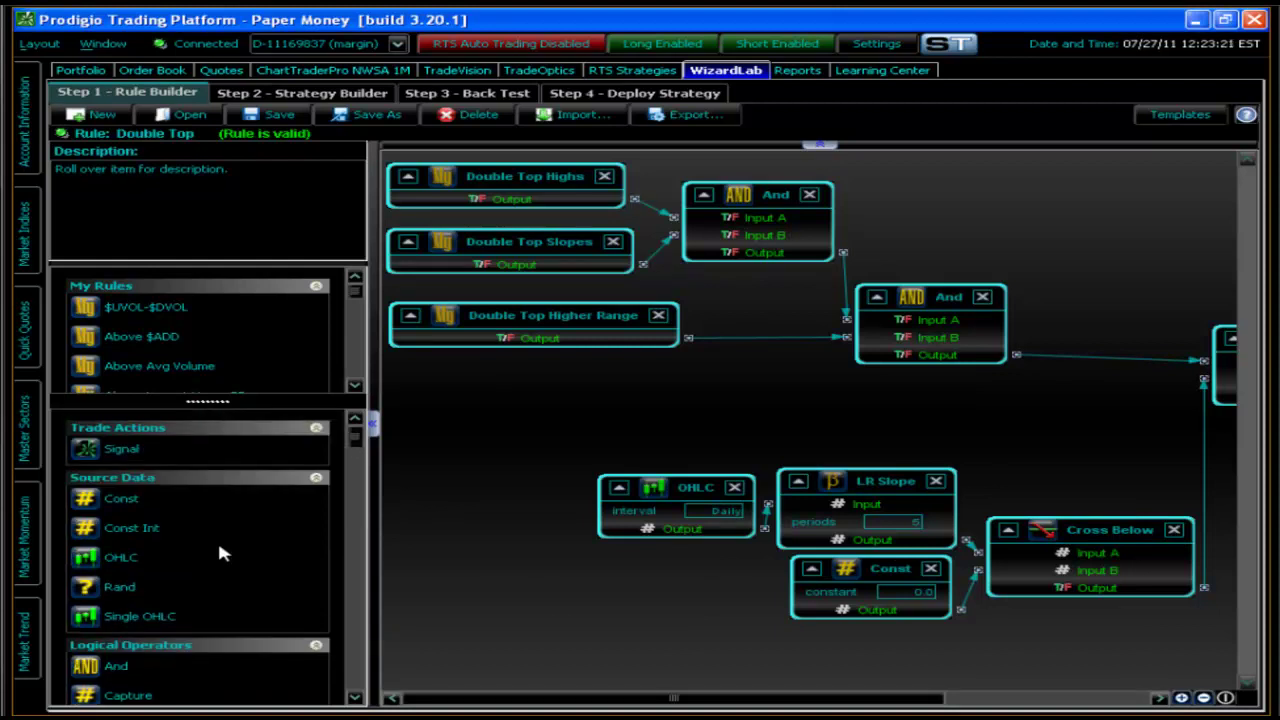
left_click_drag(207, 401, 207, 571)
scroll(183, 455, "down", 3)
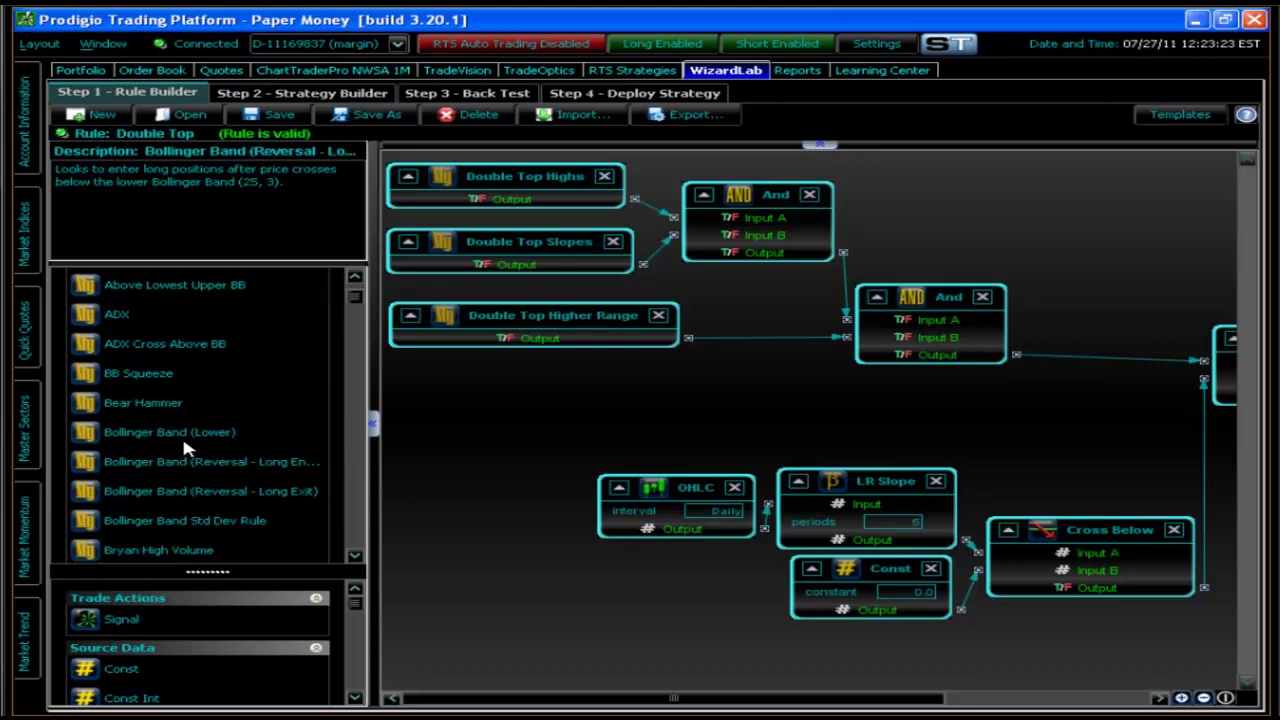
scroll(185, 448, "down", 8)
scroll(177, 437, "down", 3)
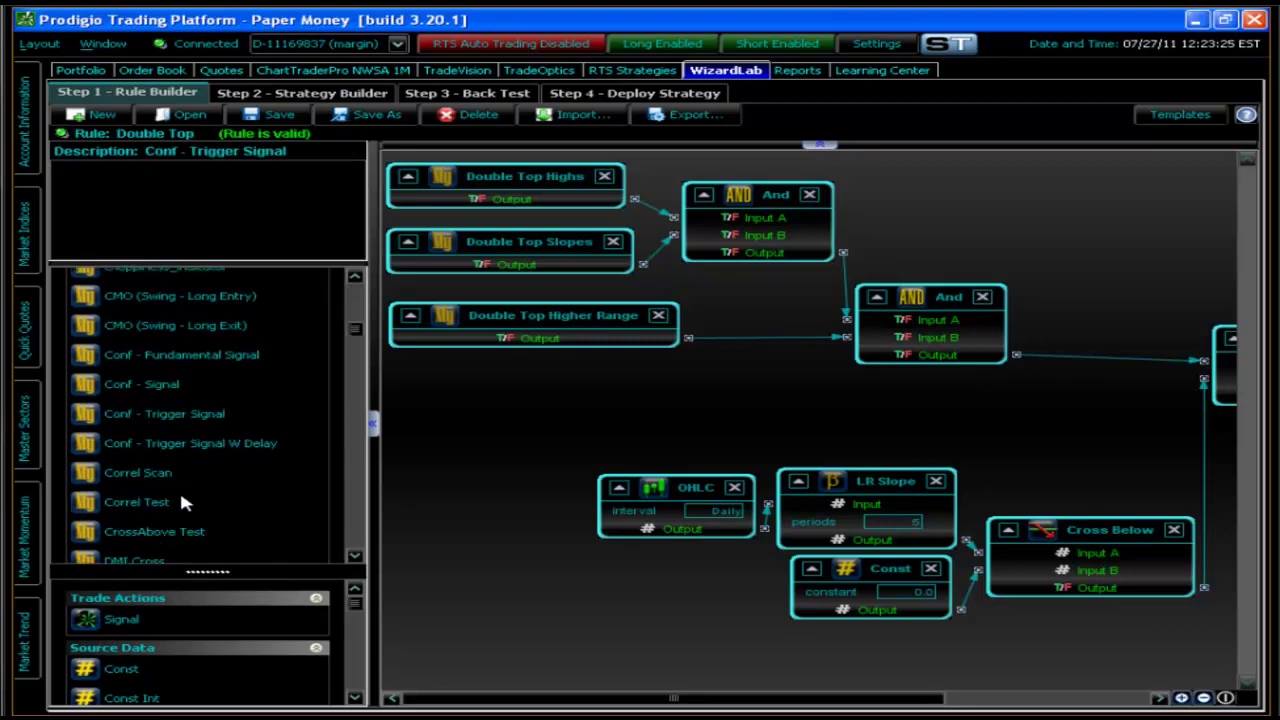
scroll(180, 490, "down", 1)
scroll(137, 483, "down", 1)
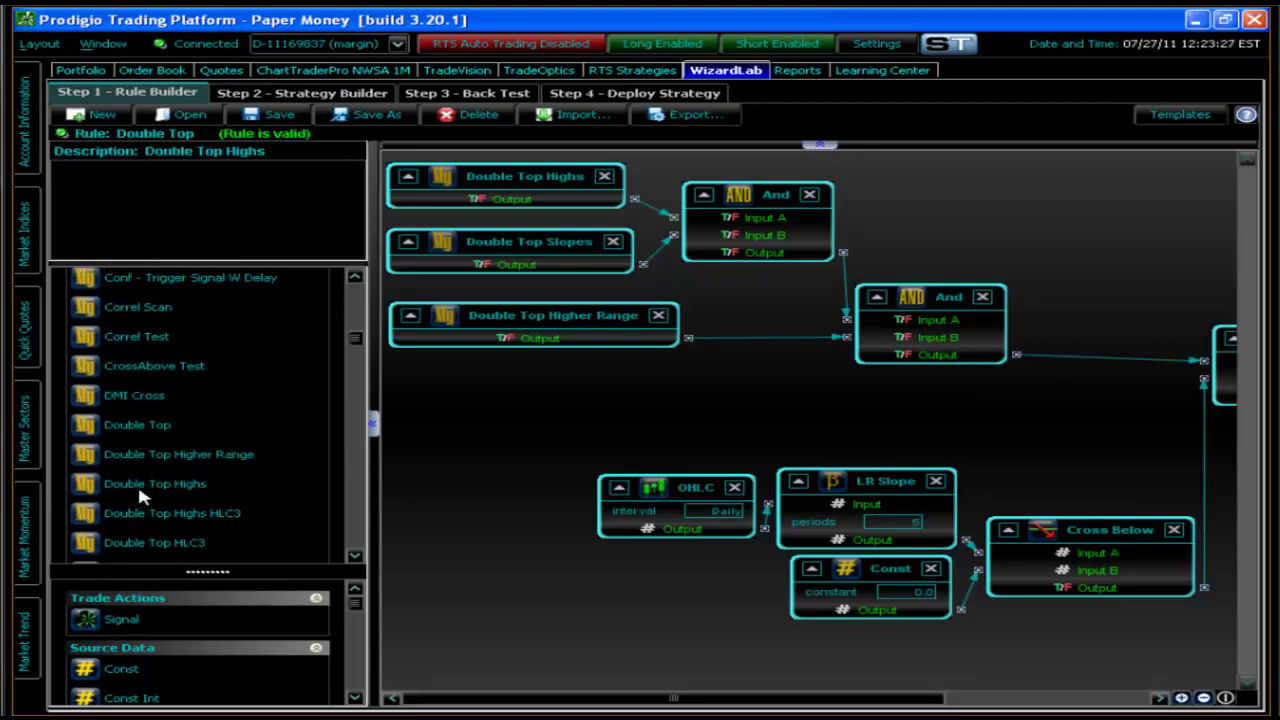
left_click(137, 483)
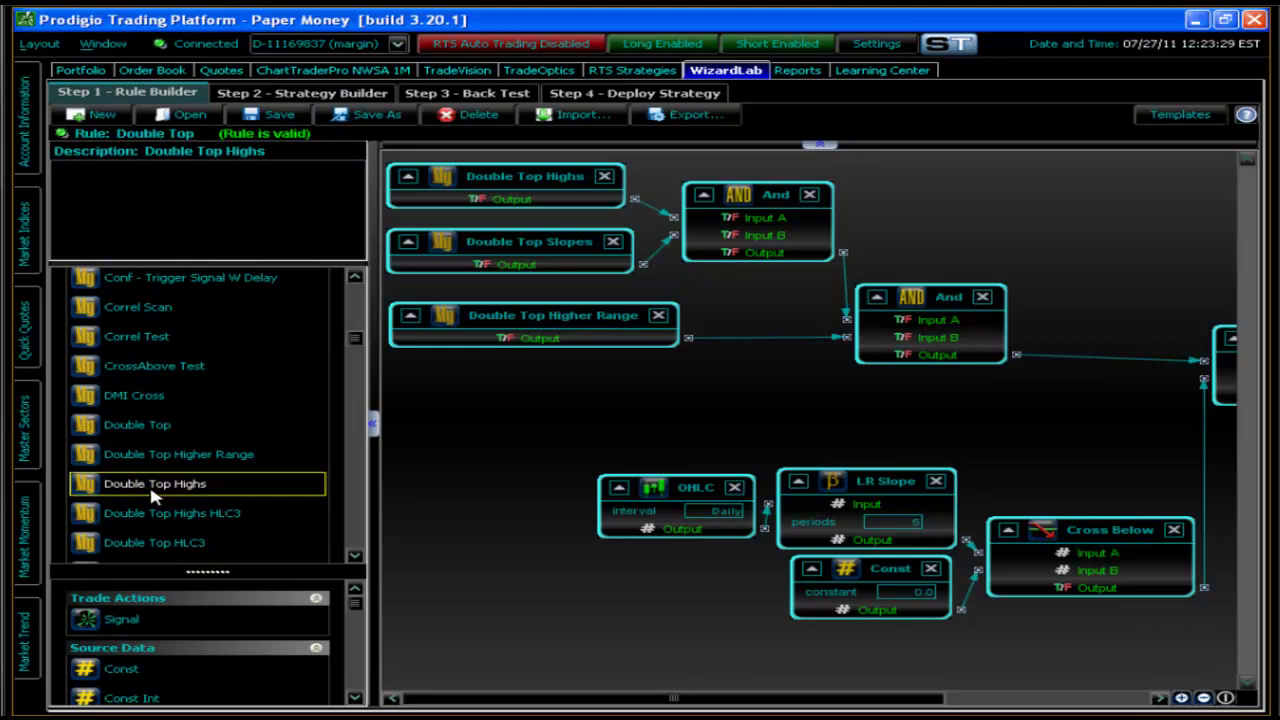
right_click(138, 483)
key("ctrl+o")
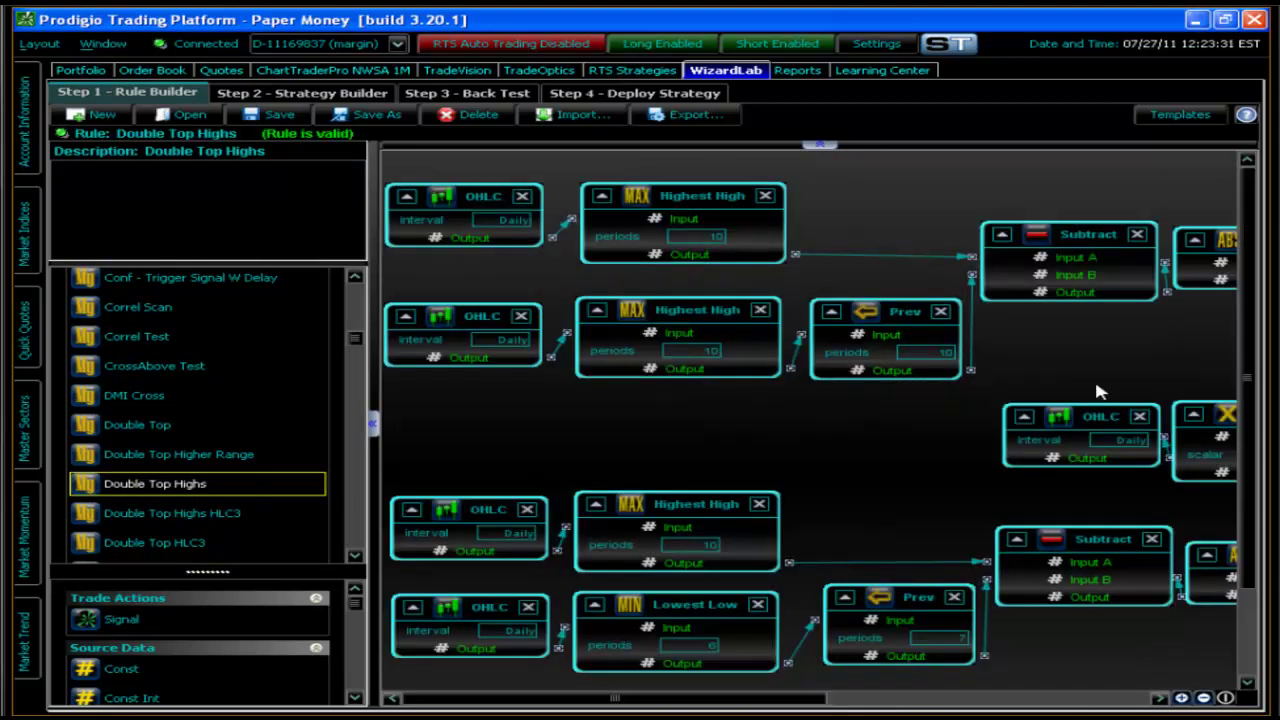
Step: Zoom out to view the whole rule graph, then restore full-size nodes and scroll left to the OHLC inputs
left_click(1204, 698)
left_click(1205, 699)
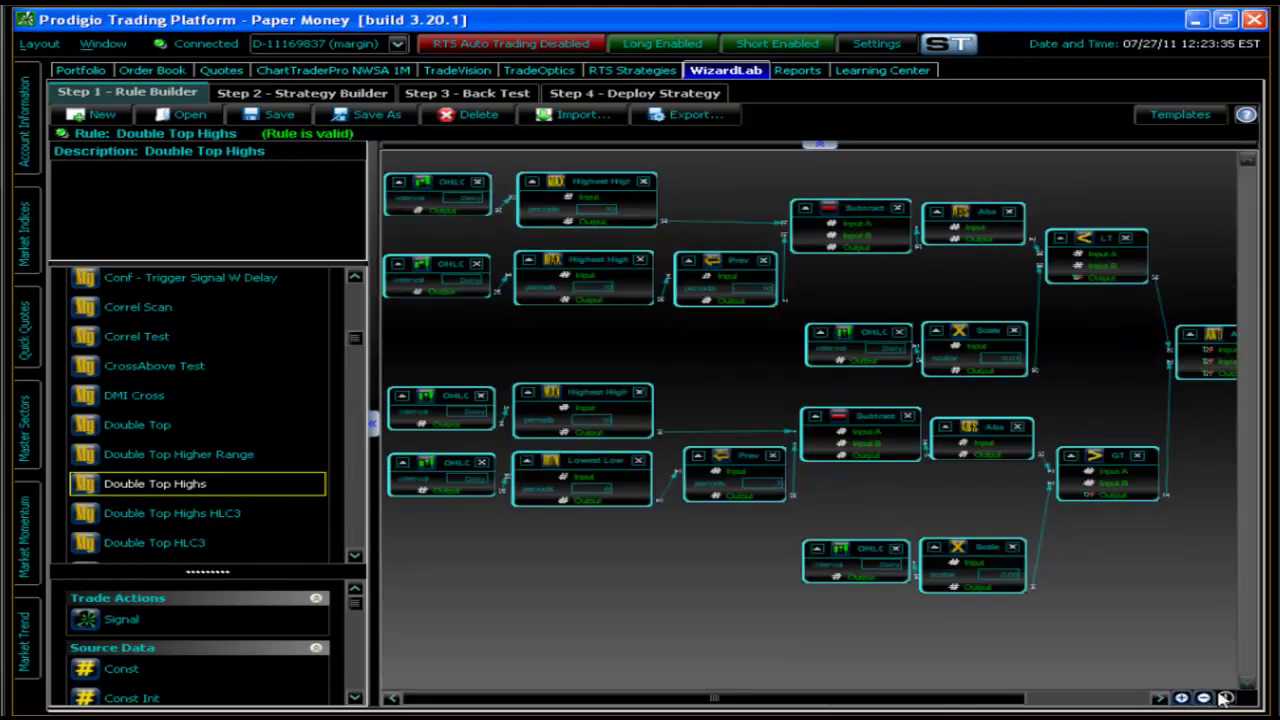
left_click(1205, 699)
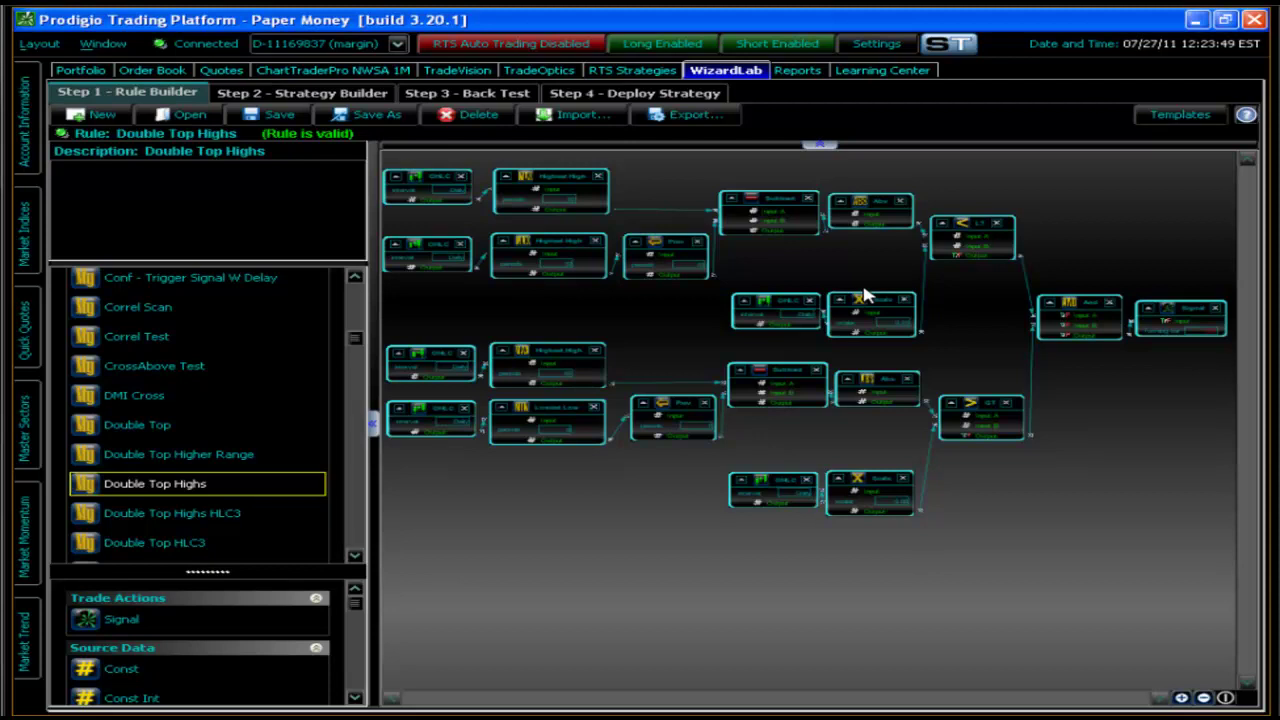
left_click(1228, 695)
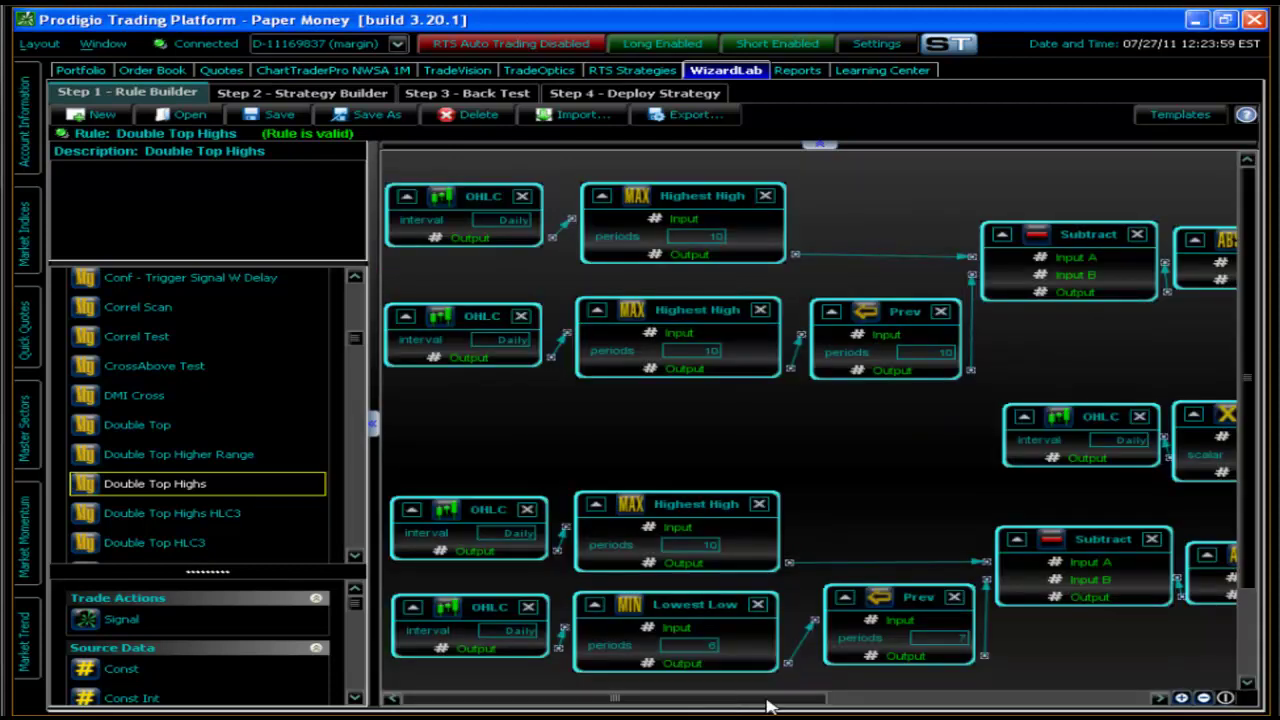
left_click_drag(767, 705, 857, 705)
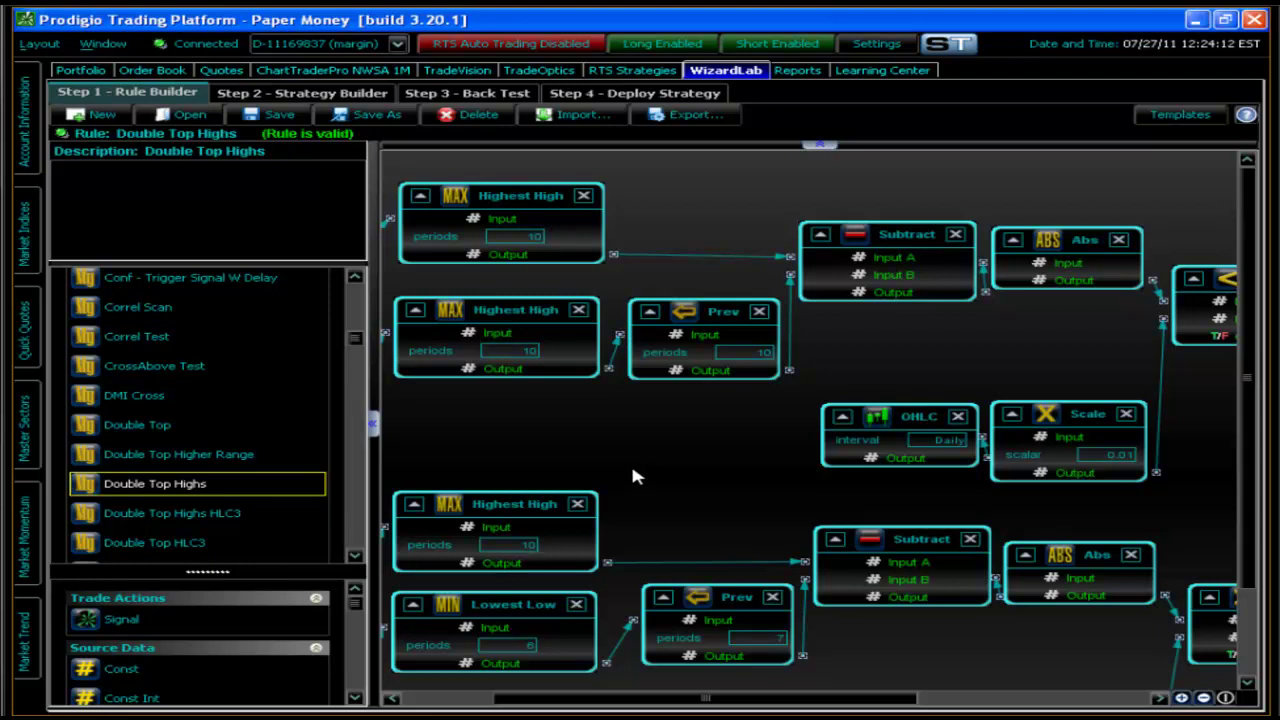
left_click(755, 700)
scroll(580, 530, "left", 3)
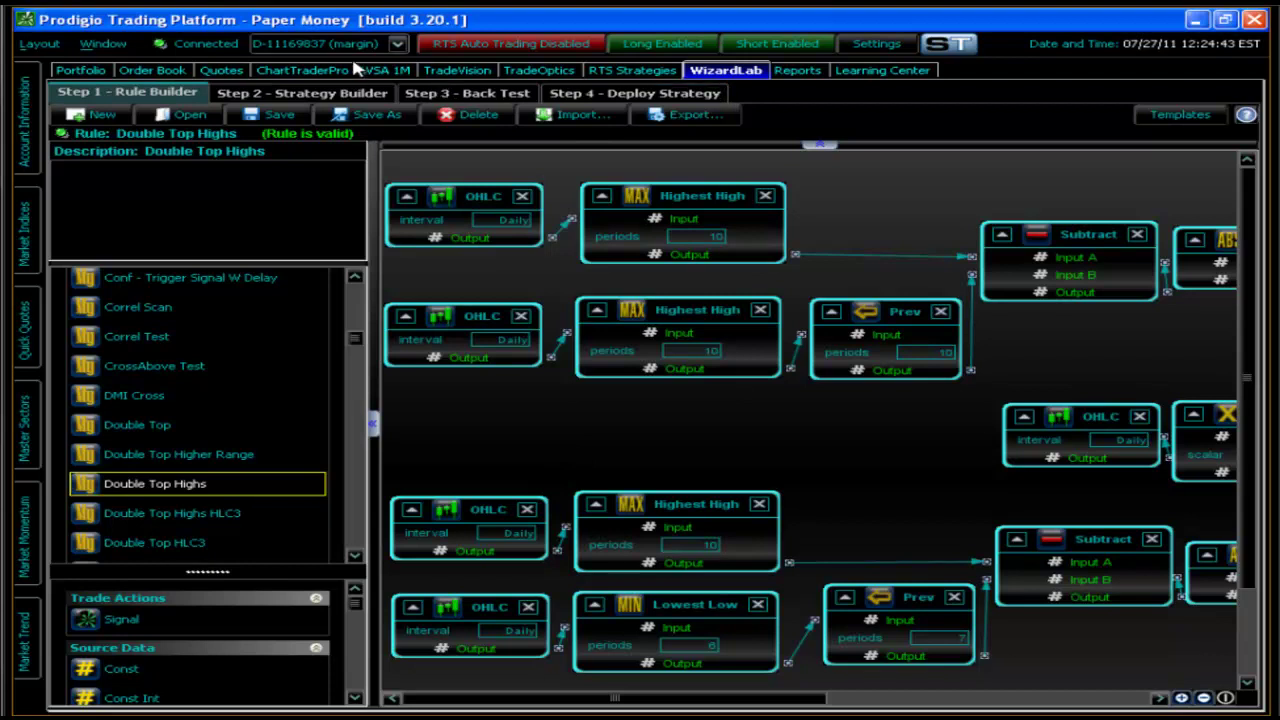
Step: Go through TradeVision to the Quotes tab showing the My List 2 AAPL and QQQ quotes
left_click(462, 70)
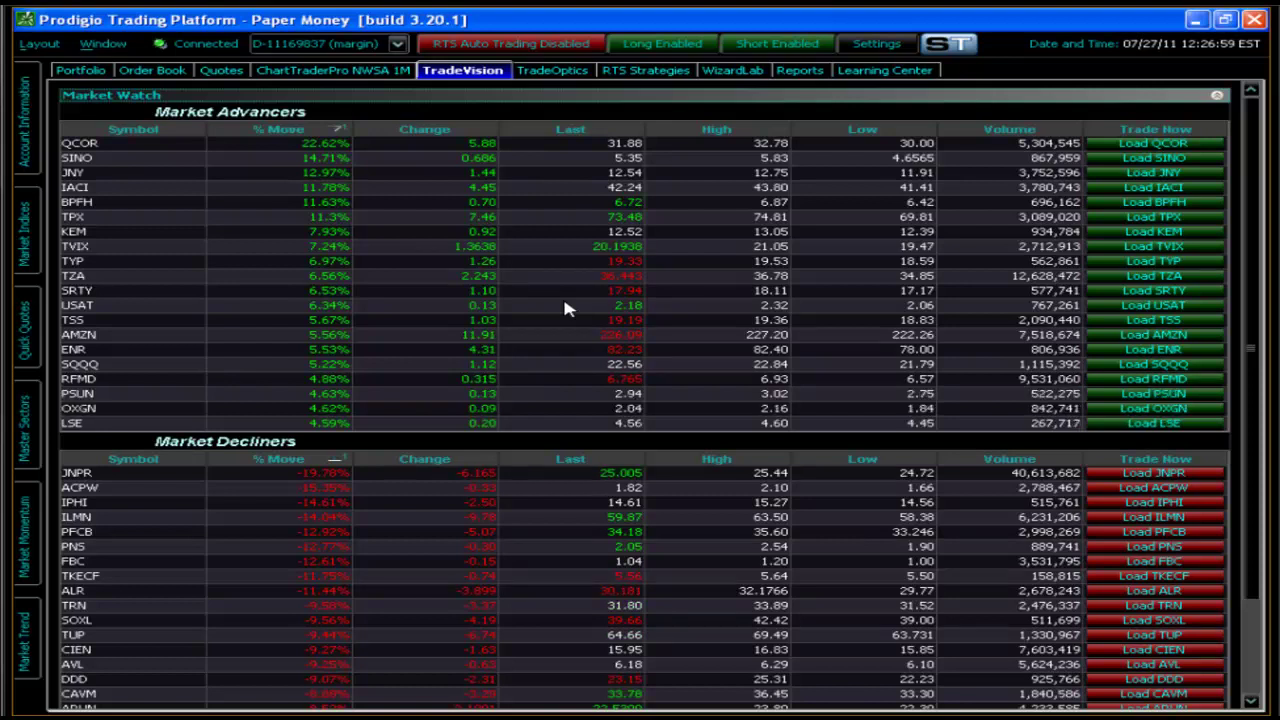
left_click(224, 74)
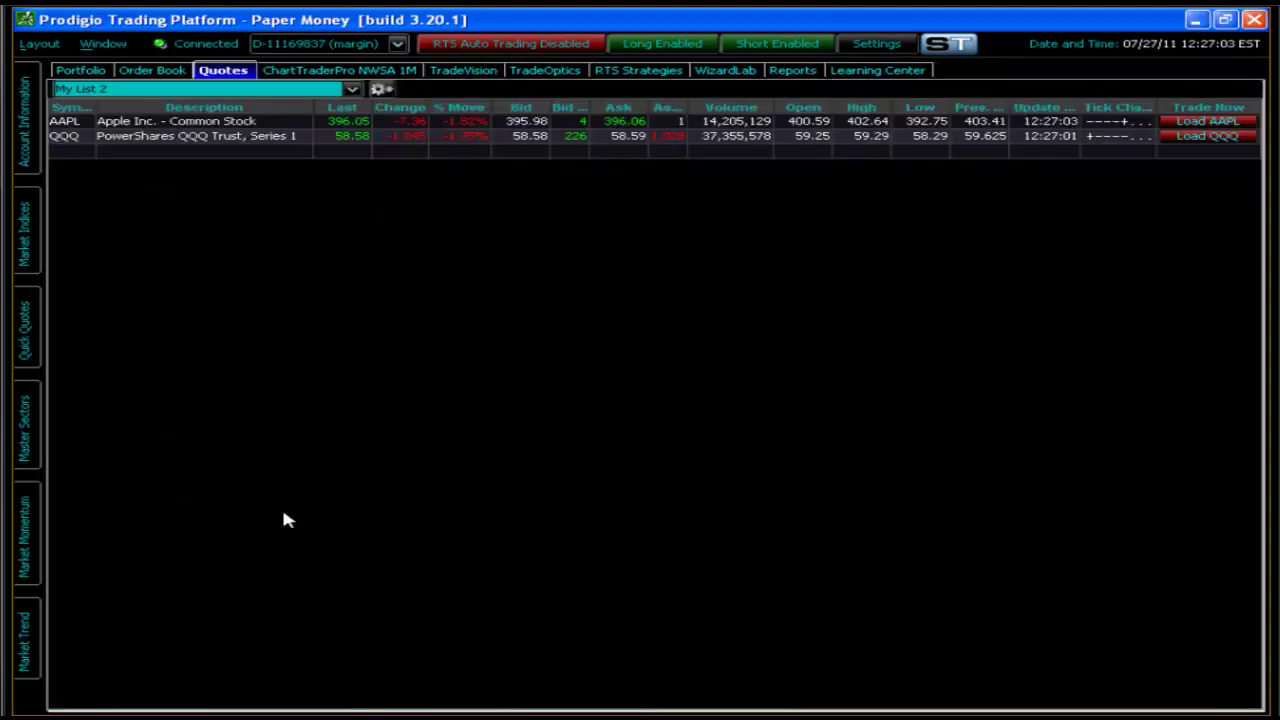
Step: Open the Symbol List Editor from the gear beside the My List 2 dropdown
left_click(381, 89)
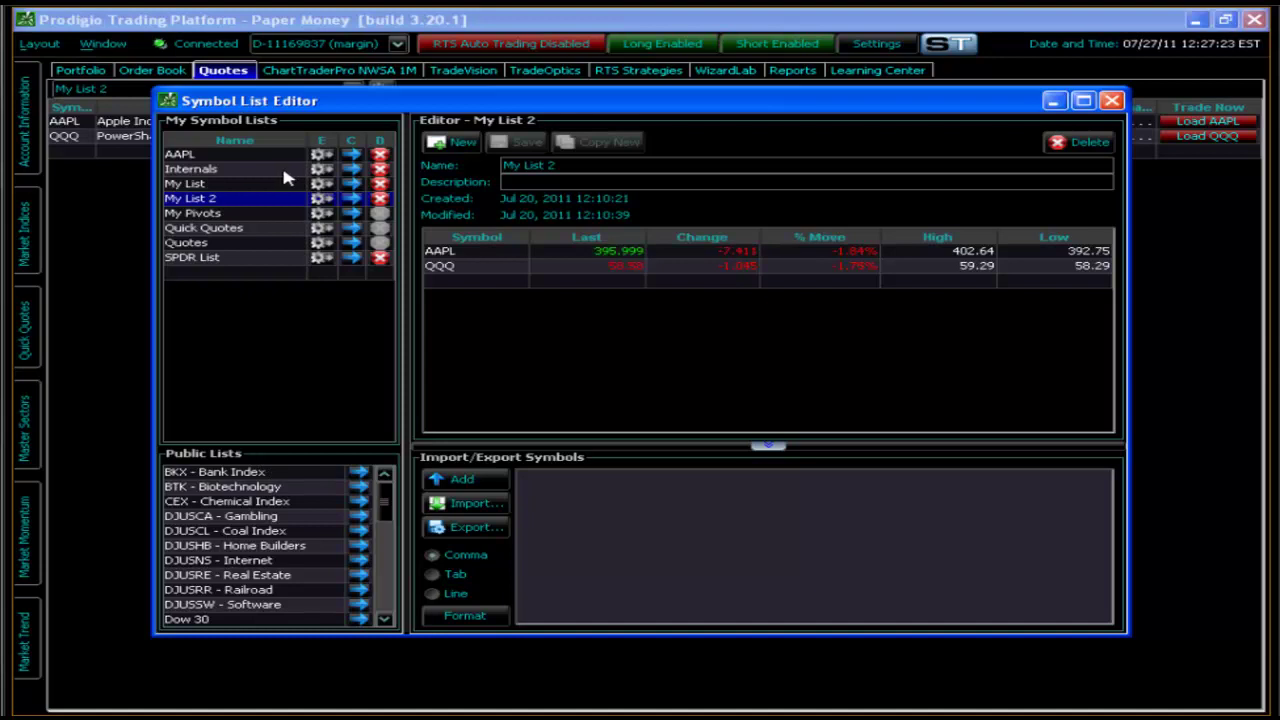
Step: Move the Symbol List Editor lower and select My List 2 for editing
left_click_drag(414, 99, 398, 145)
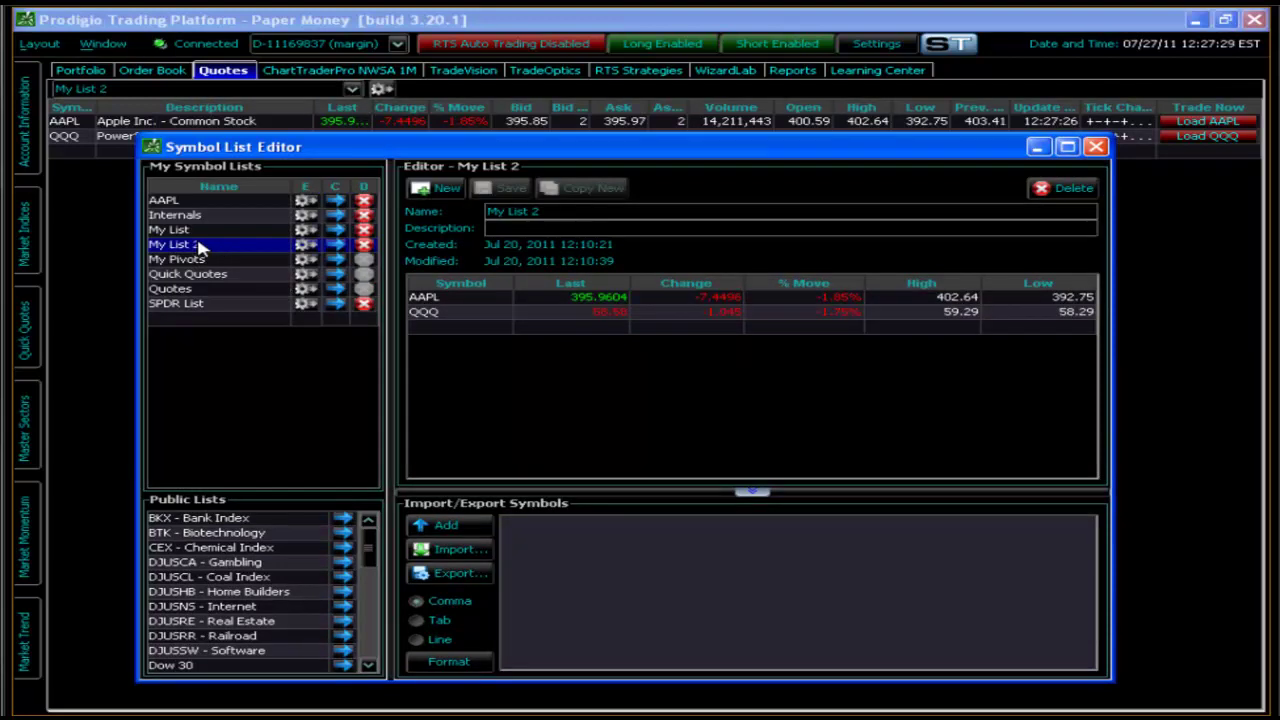
left_click(258, 246)
left_click(304, 246)
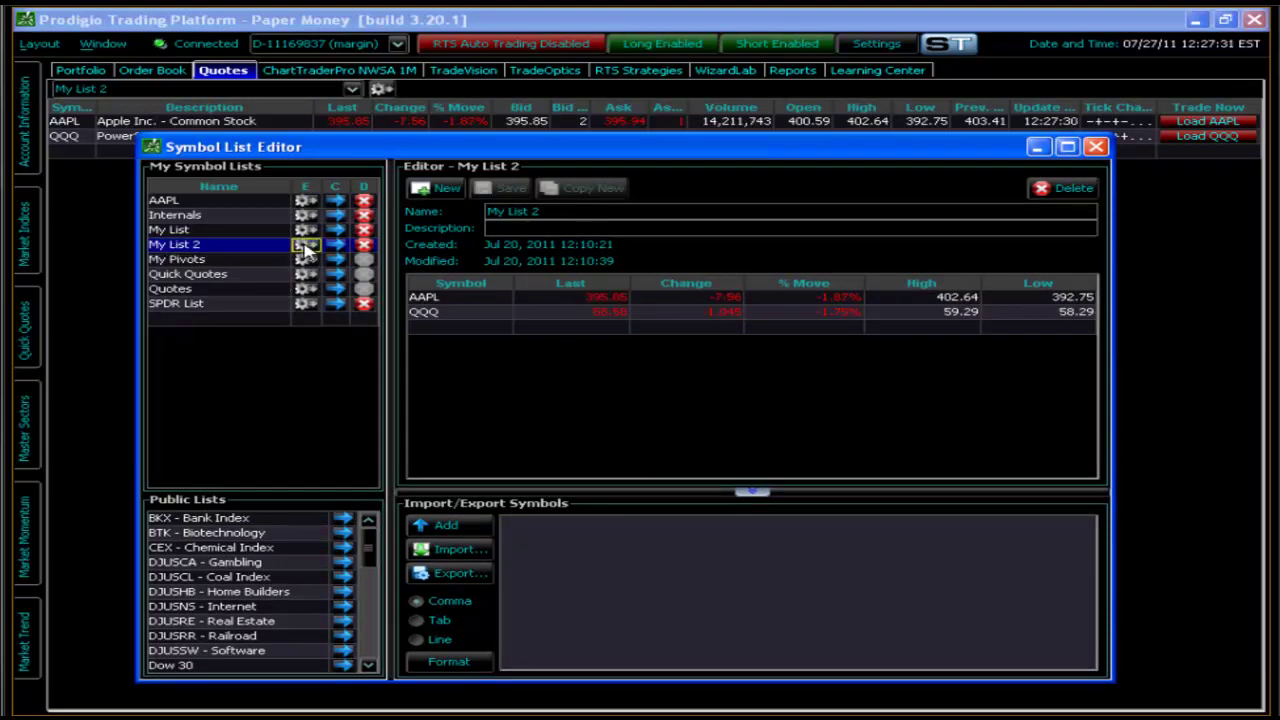
Step: Add EBAY, MSFT and INTC as new symbols and save My List 2
left_click(459, 327)
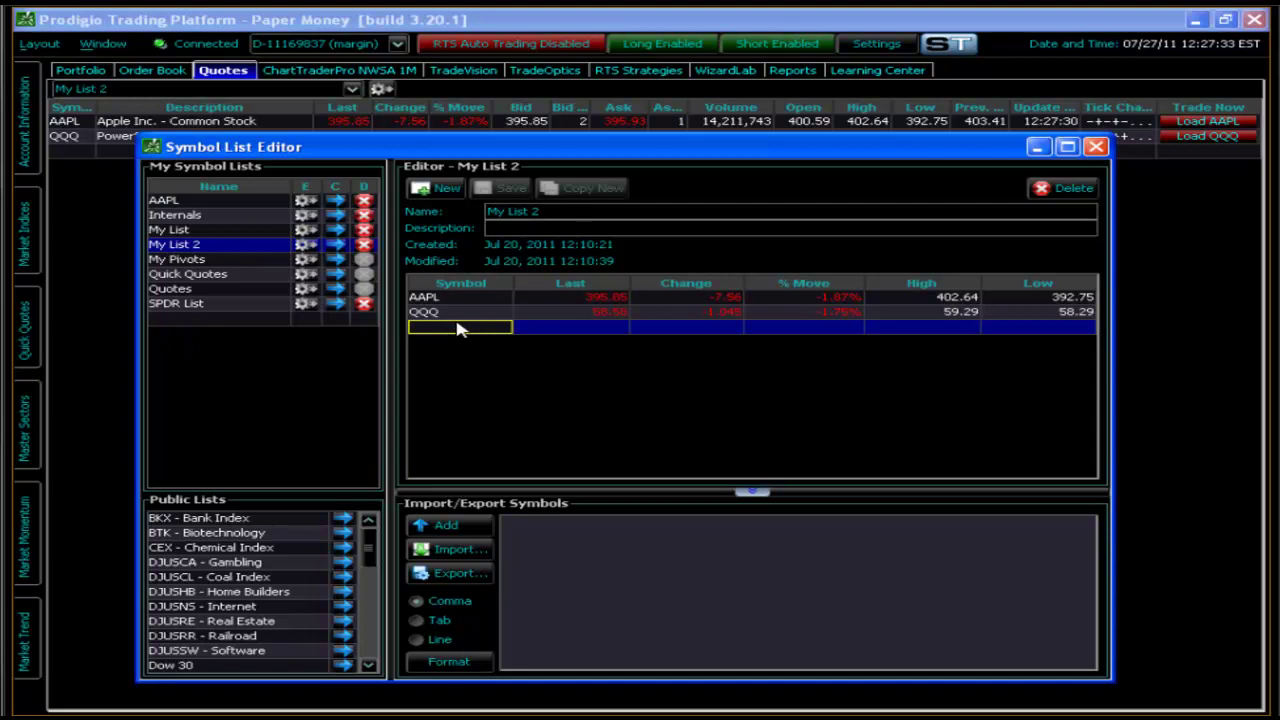
type("EBAY")
key("Return")
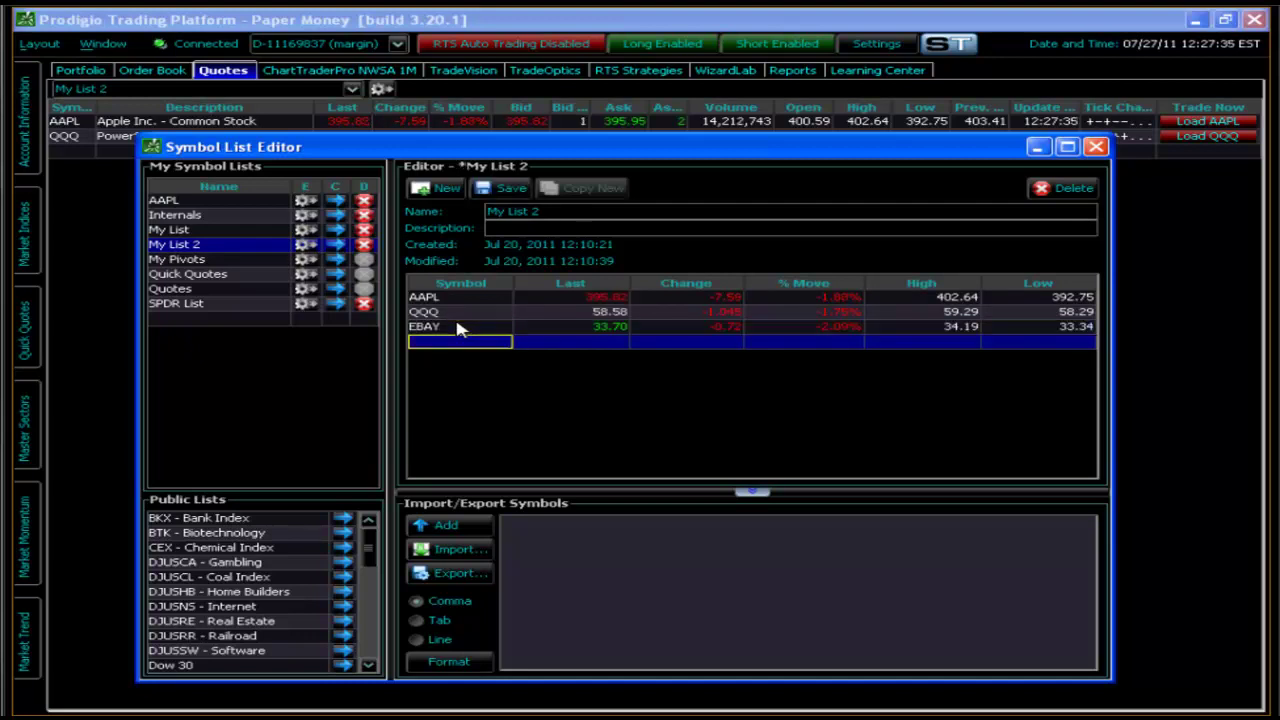
type("MSF")
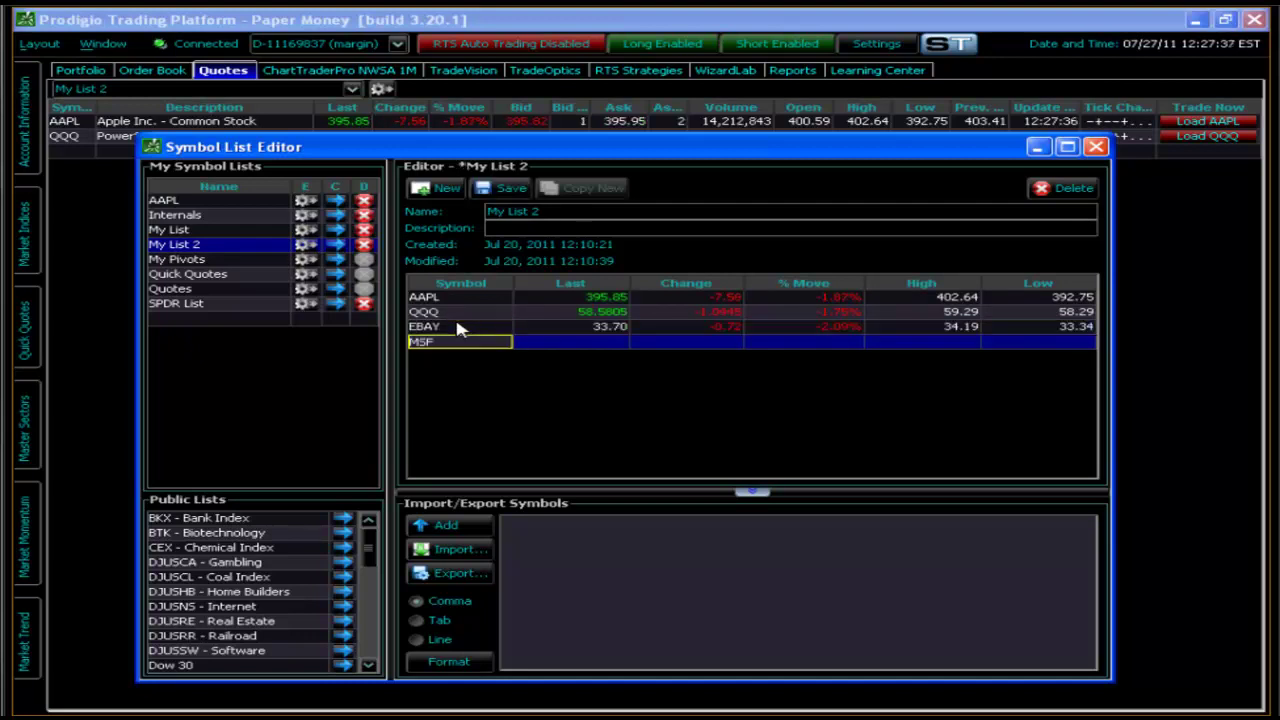
type("T")
key("Return")
type("INTC")
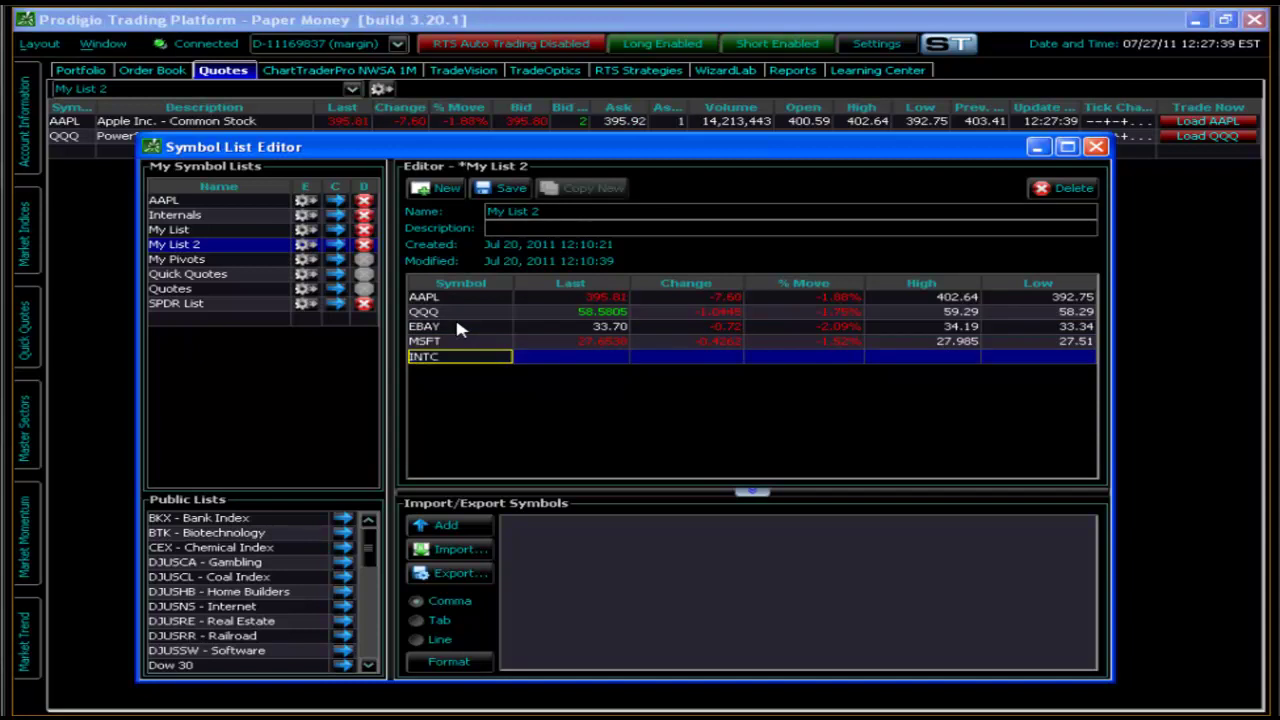
key("Return")
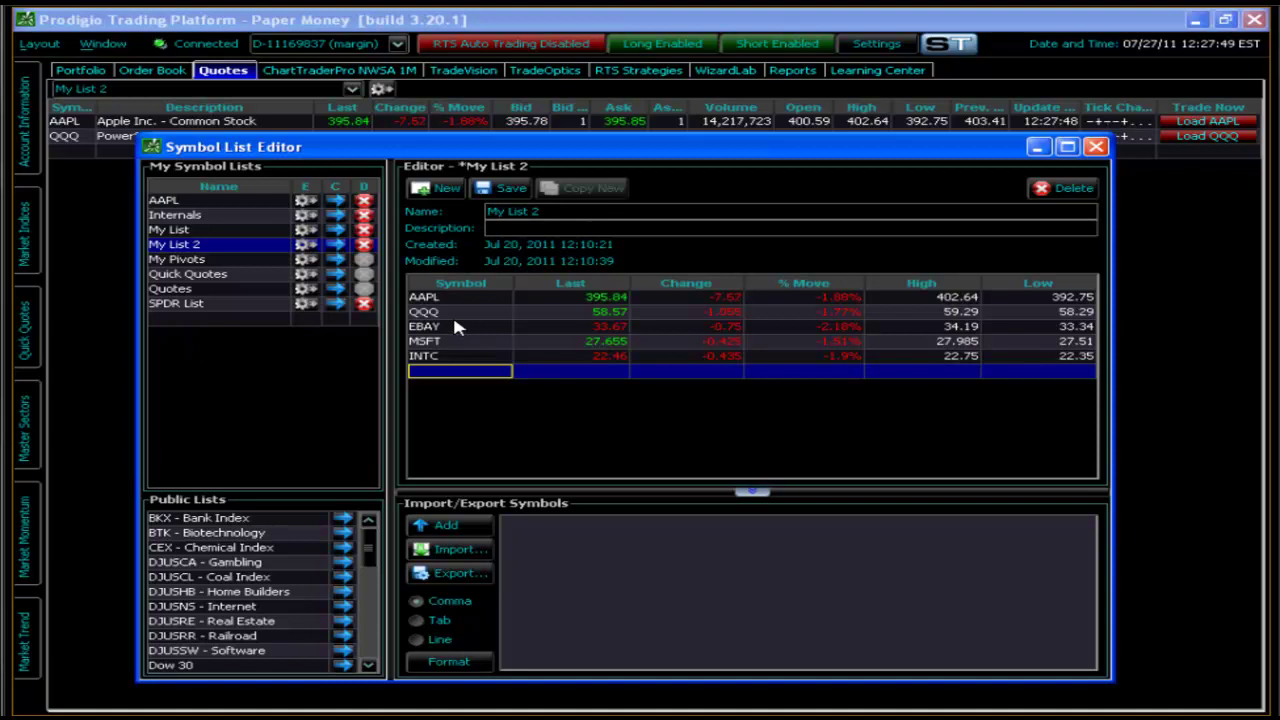
left_click(510, 188)
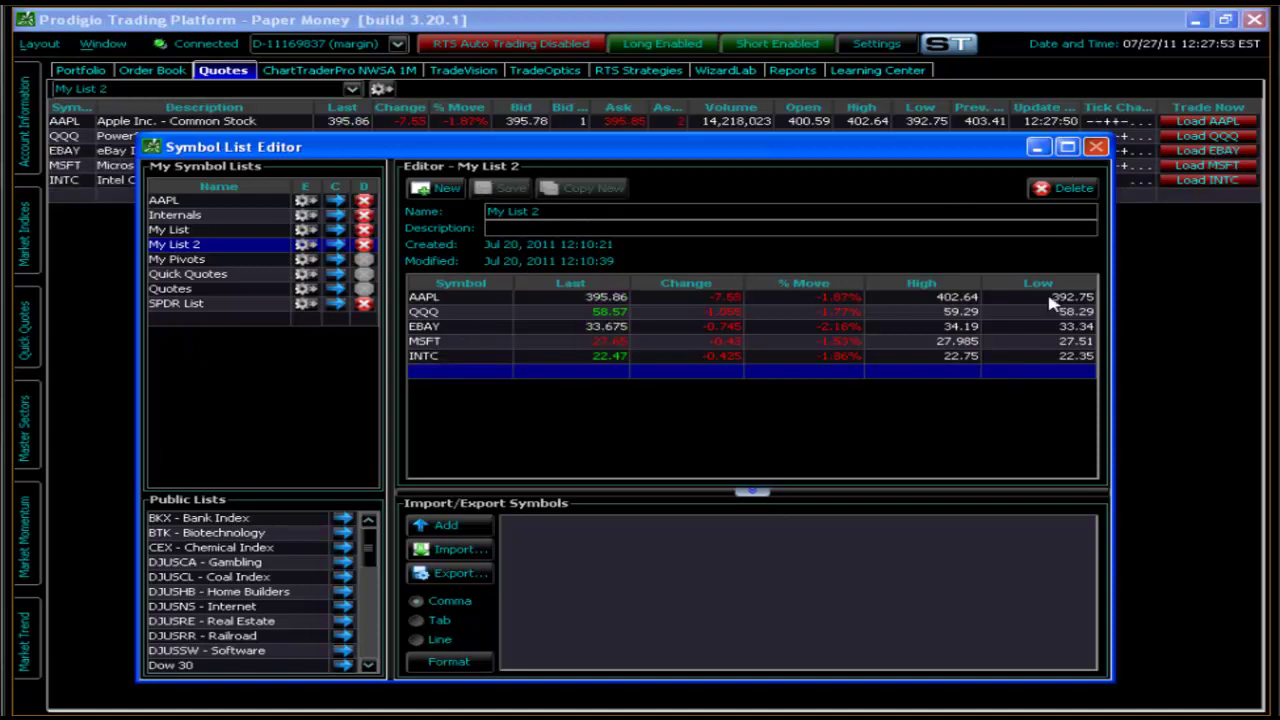
Step: Close the Symbol List Editor and return to the TradeVision Market Watch
key("Escape")
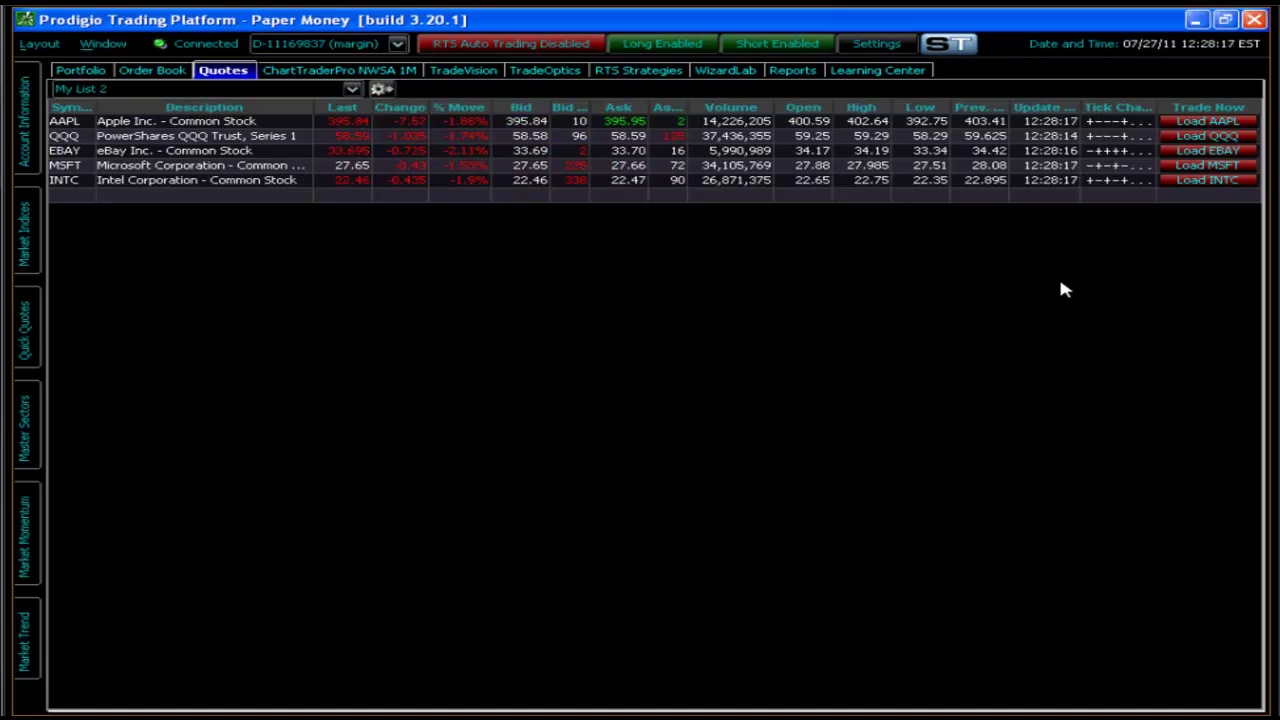
left_click(464, 71)
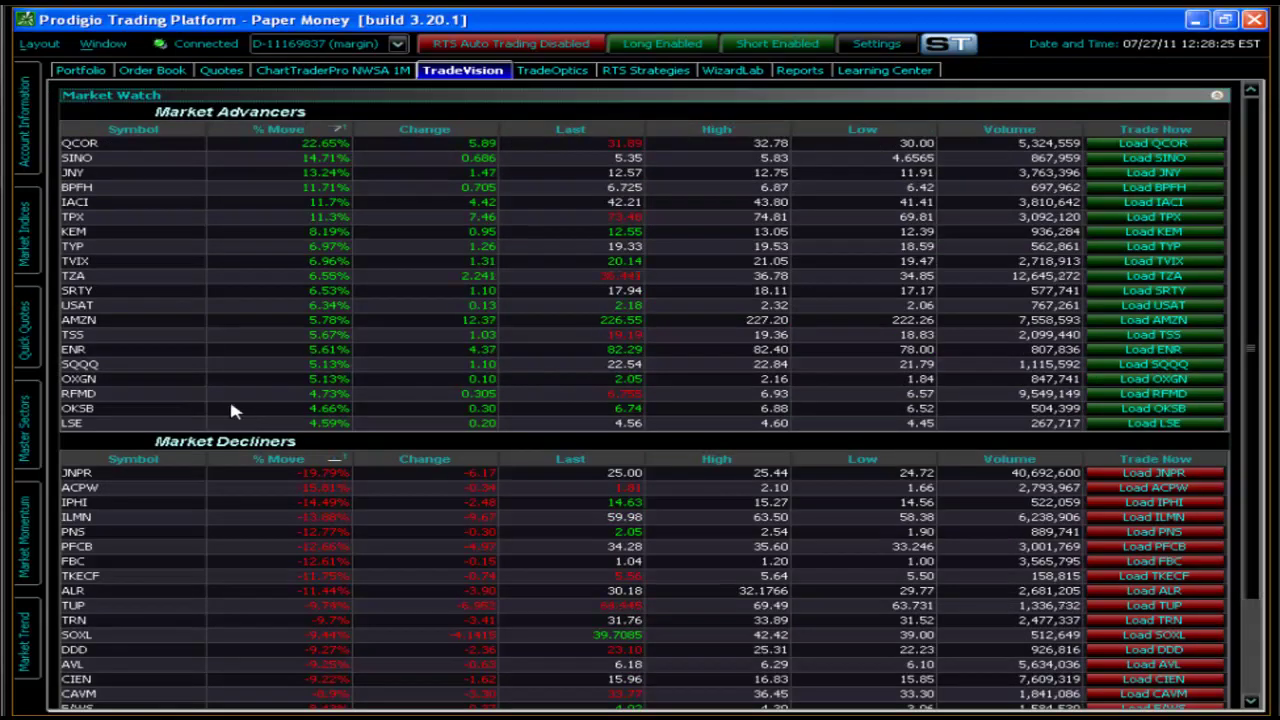
left_click(299, 425)
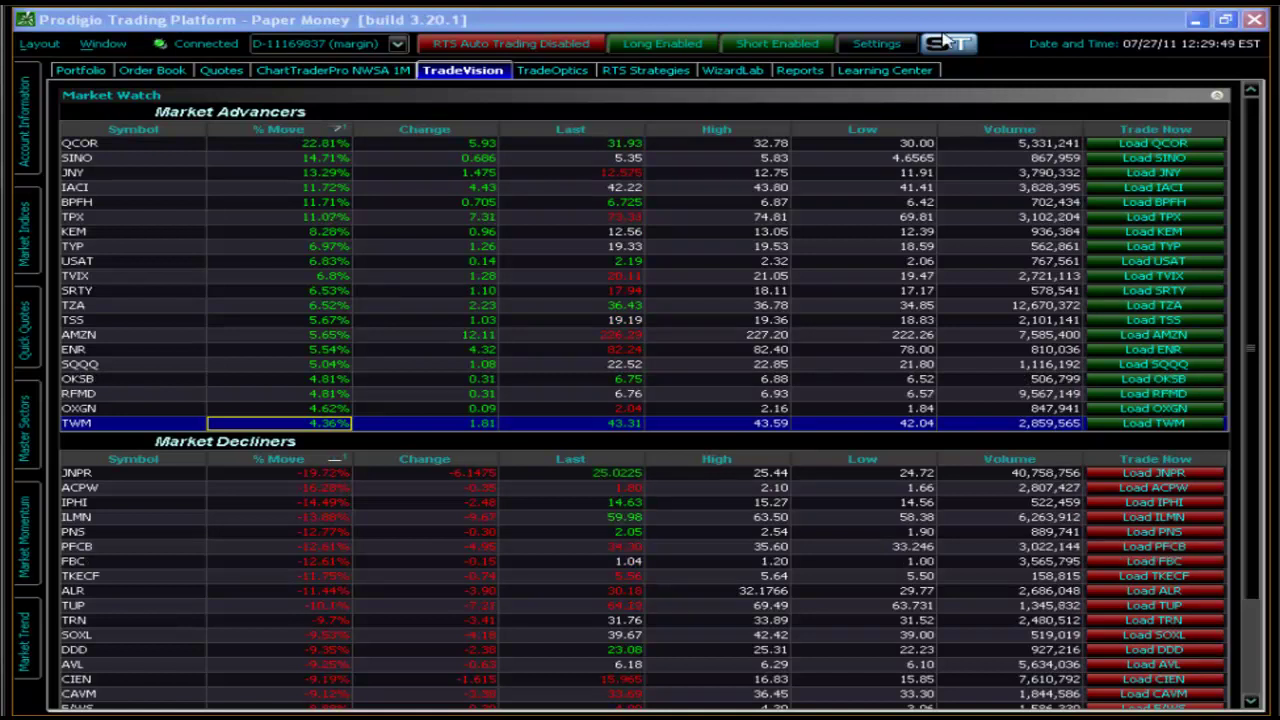
Step: Open the trading Risk Settings dialog from the TradeVision Market Watch
left_click(886, 48)
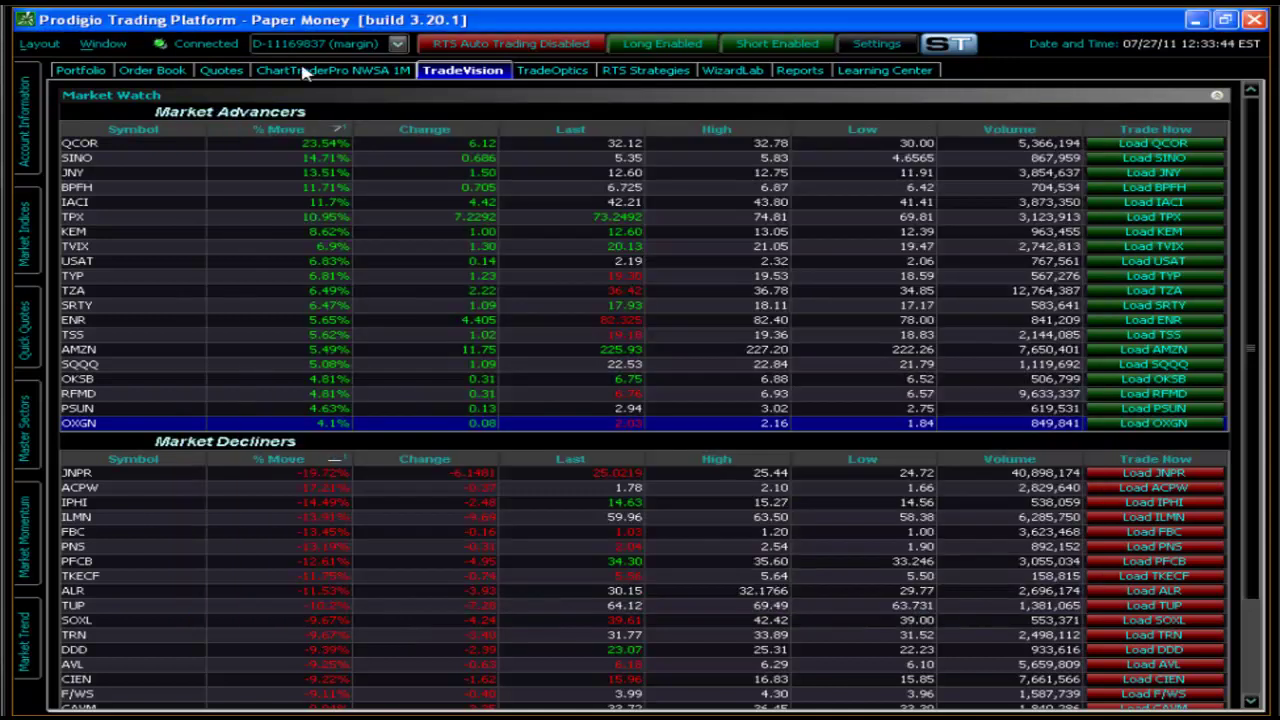
Step: On RTS Strategies, keep S&P 100 for Gap - Continue Gap Up on Big Body and enable it
left_click(660, 76)
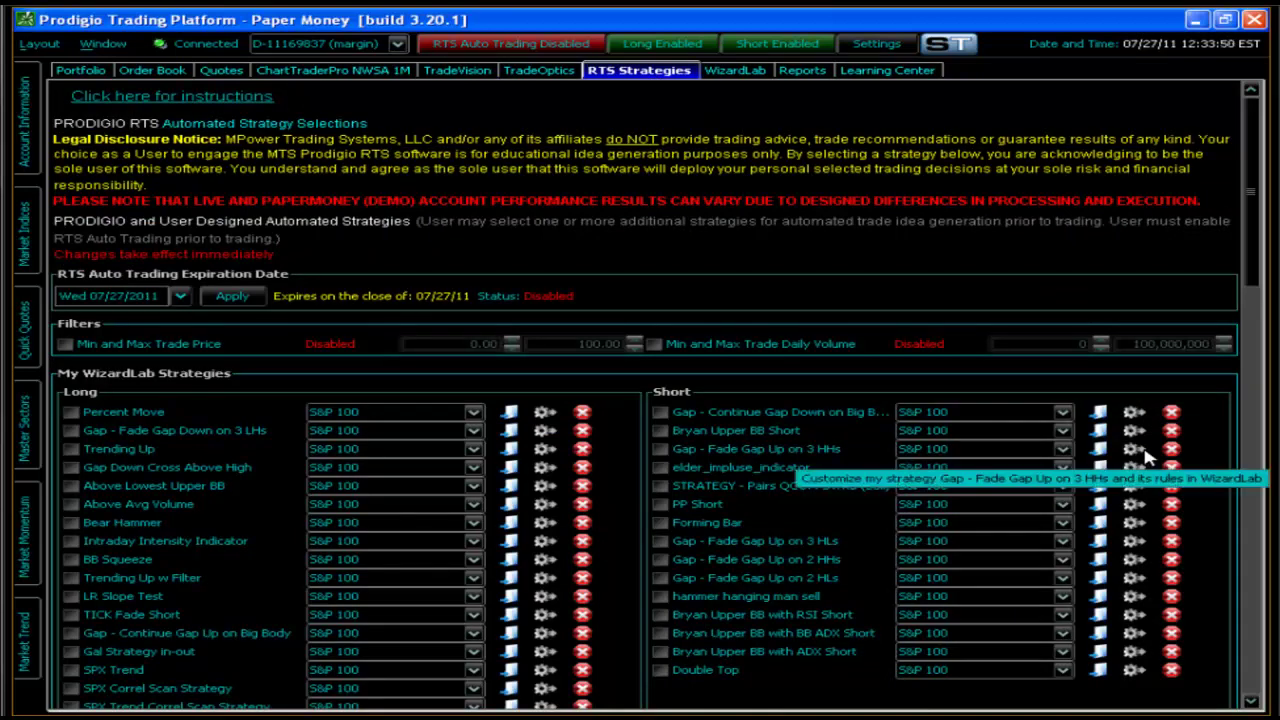
scroll(1254, 298, "down", 4)
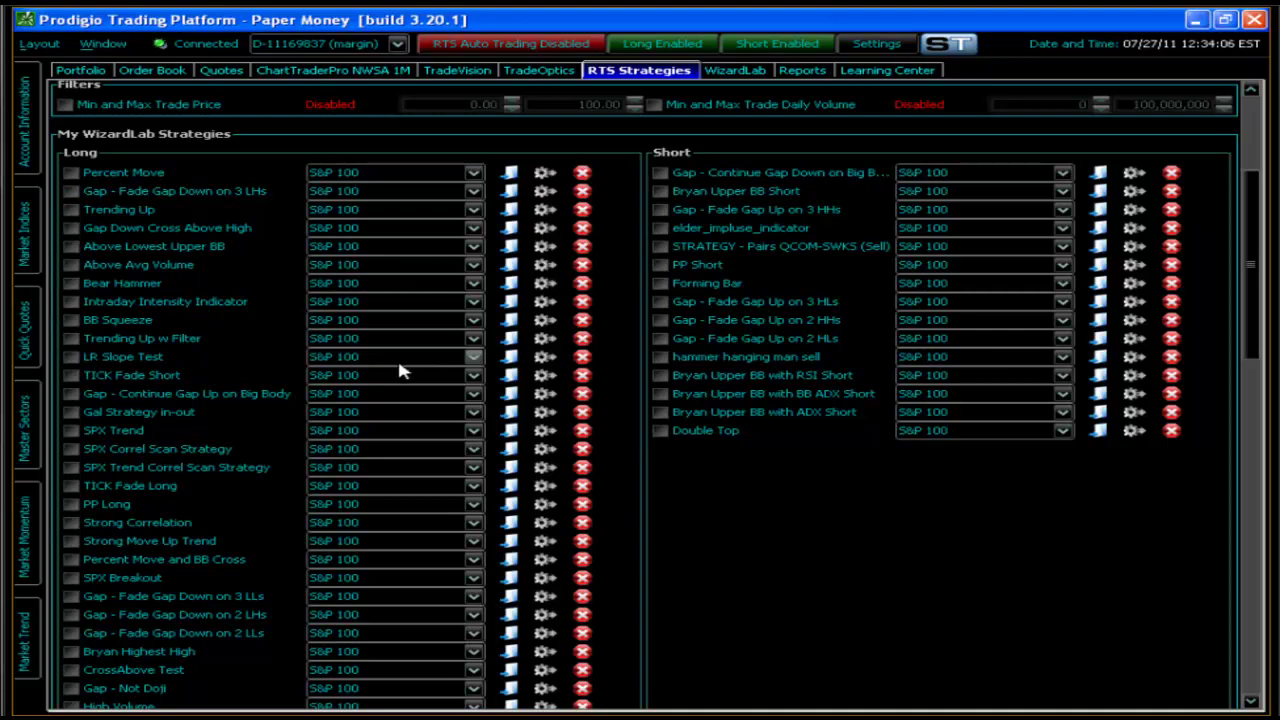
left_click(386, 396)
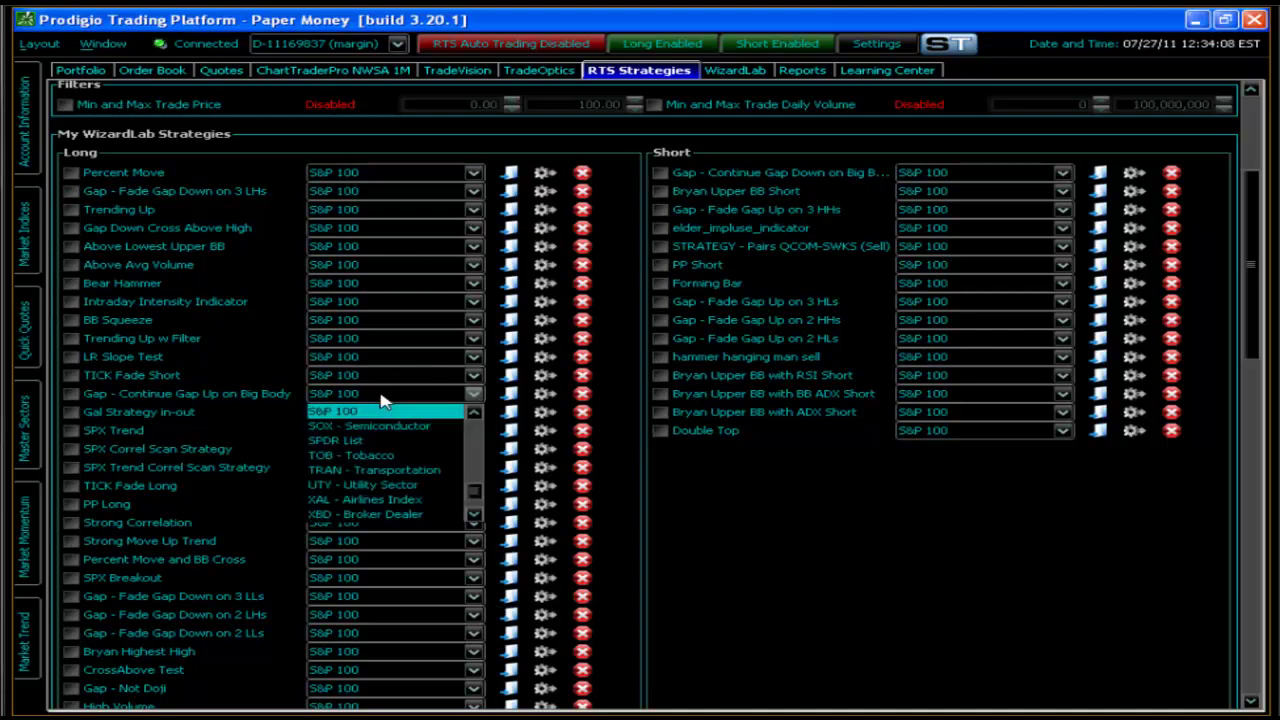
left_click(100, 387)
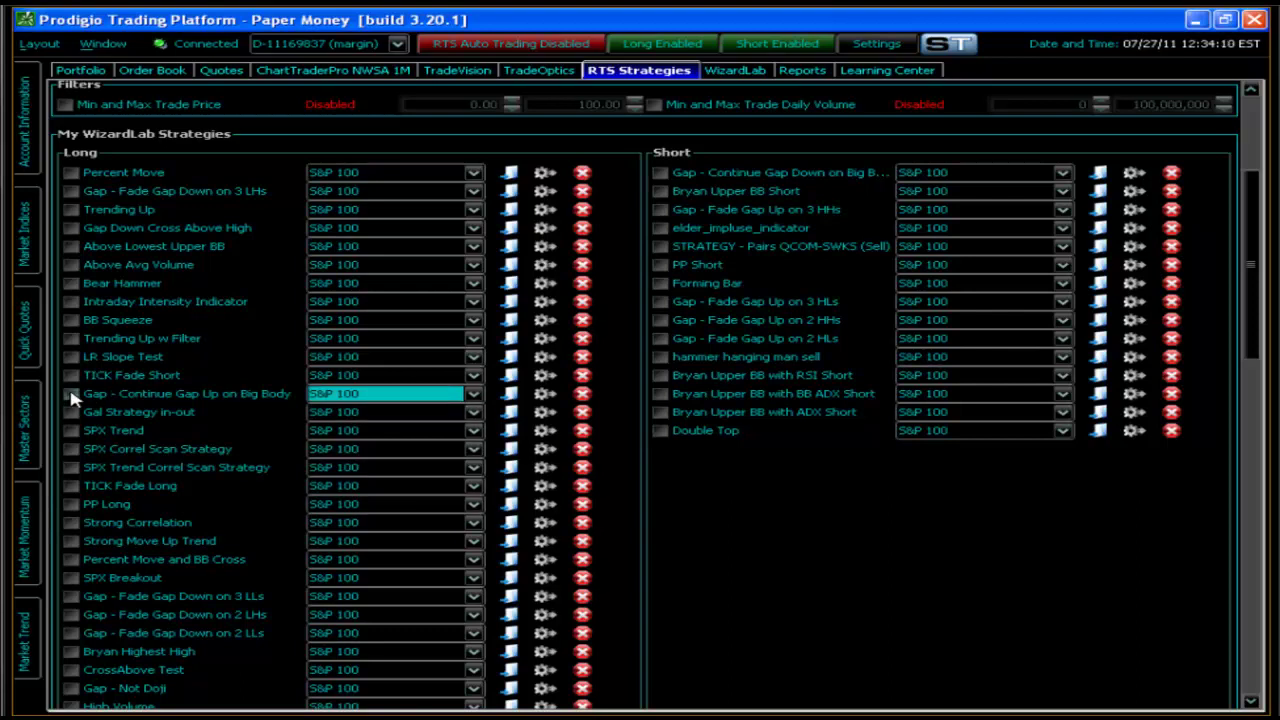
left_click(72, 395)
Step: Open the saved strategy Gap - Continue Gap Down on Big Body in the WizardLab Strategy Builder
left_click(705, 73)
left_click(199, 117)
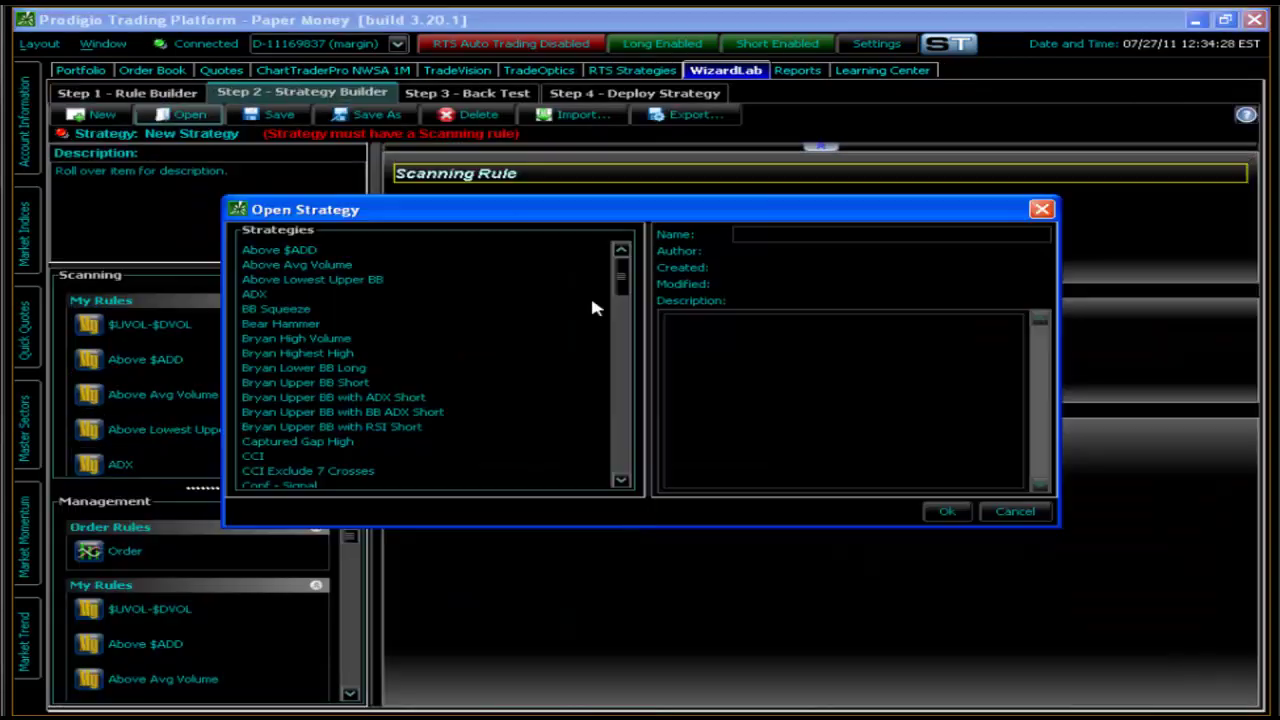
left_click_drag(621, 276, 612, 337)
scroll(401, 419, "down", 2)
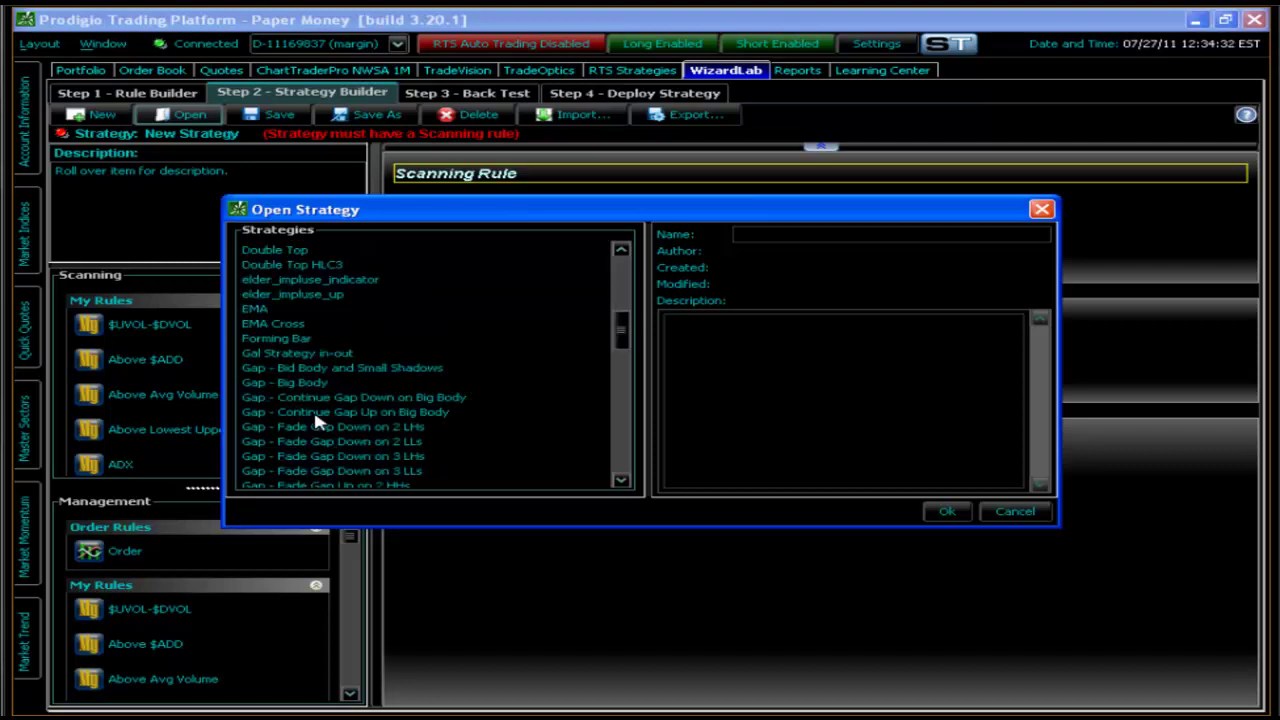
double_click(380, 399)
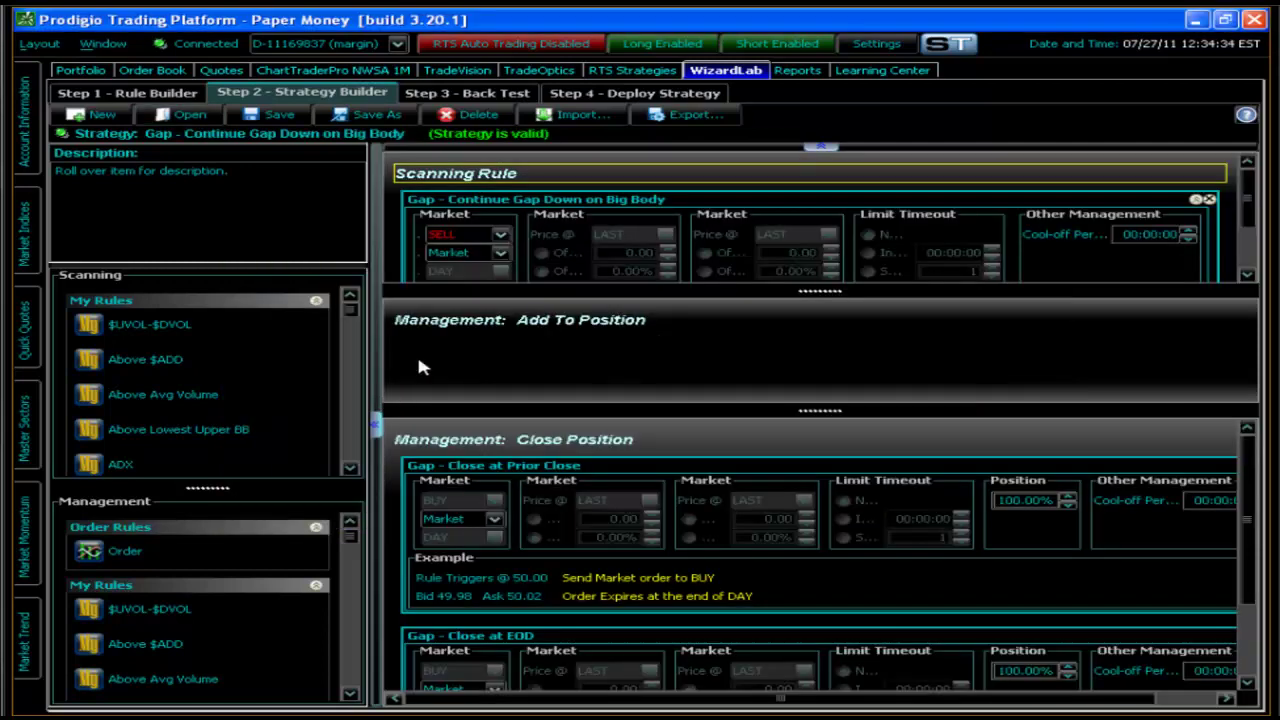
Step: Save it as a copy named Gap - Continue Gap Down on Big Body 2
left_click(373, 118)
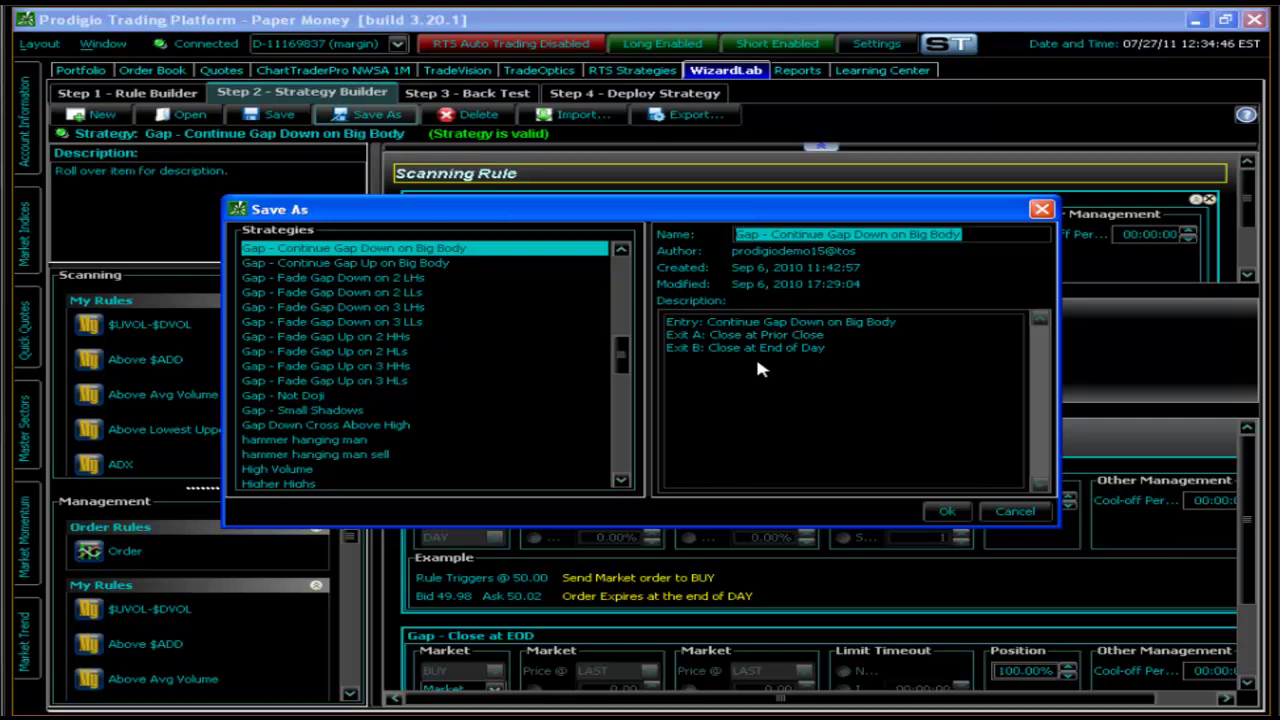
left_click(975, 240)
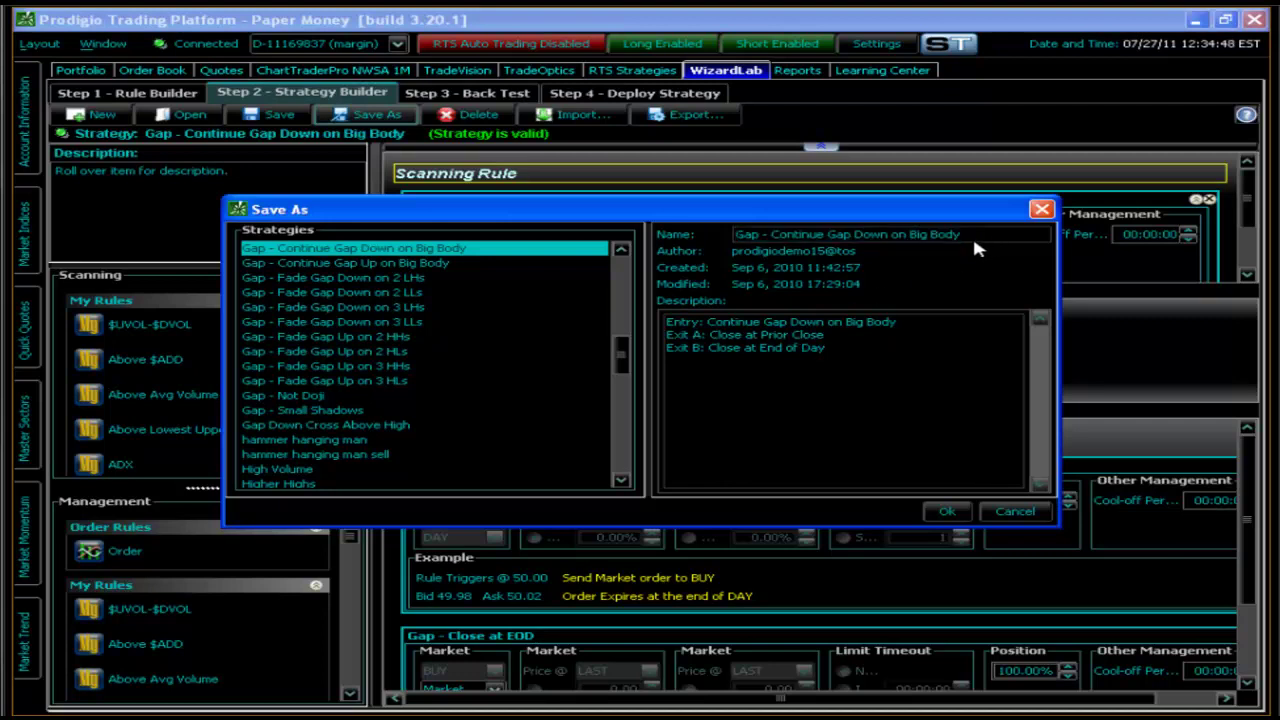
type("2")
left_click(945, 511)
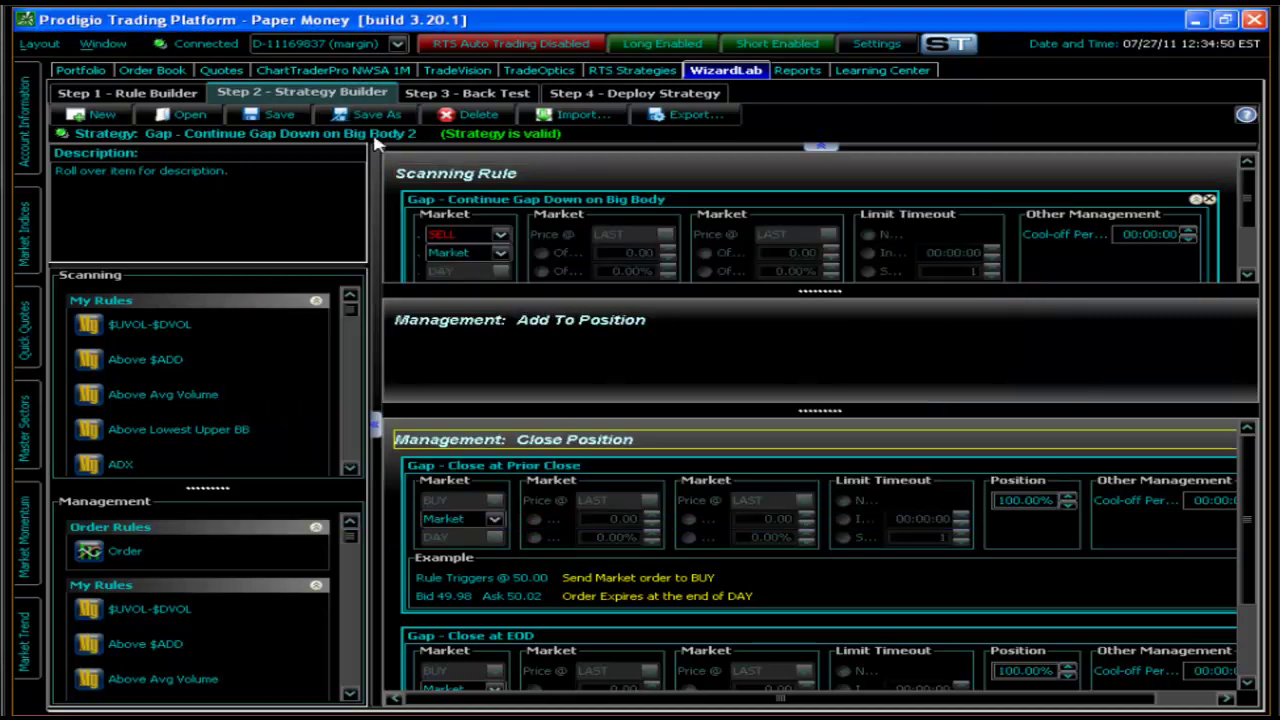
Step: Scroll the RTS Strategies Long and Short lists to find the second Gap Down on Big Body entry
left_click(630, 70)
scroll(1211, 457, "down", 1)
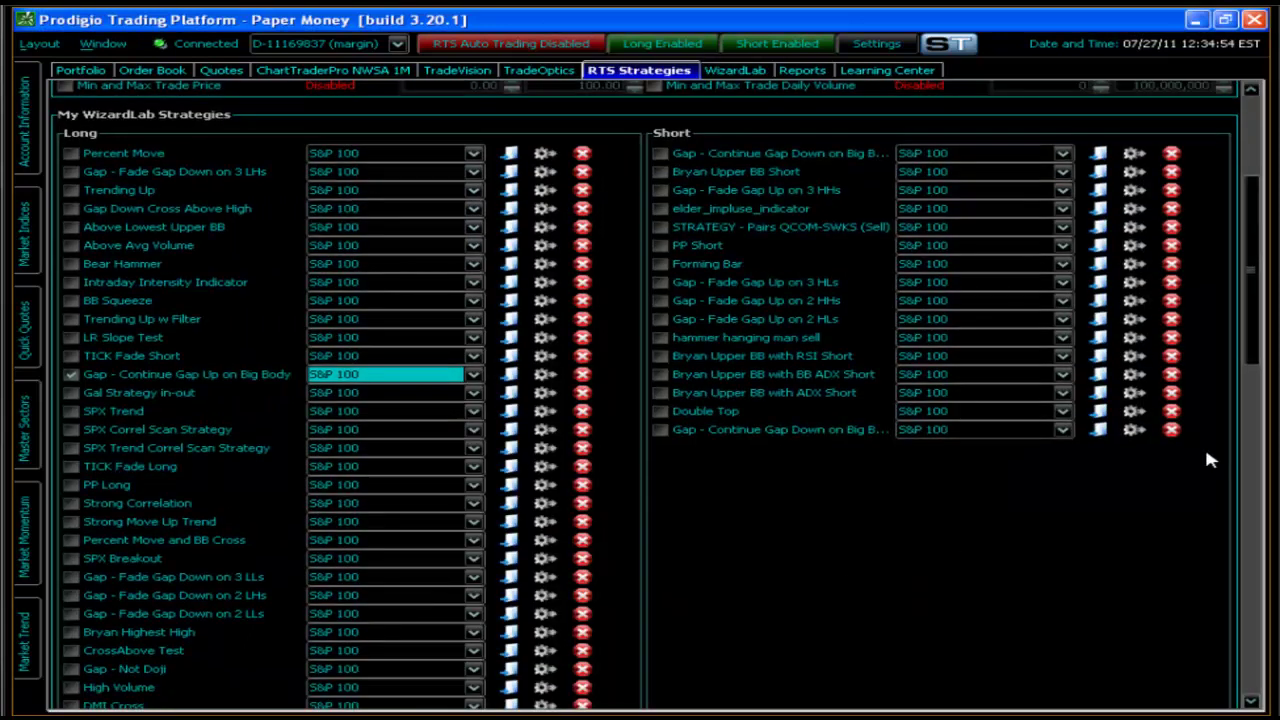
left_click(1245, 610)
scroll(722, 425, "down", 2)
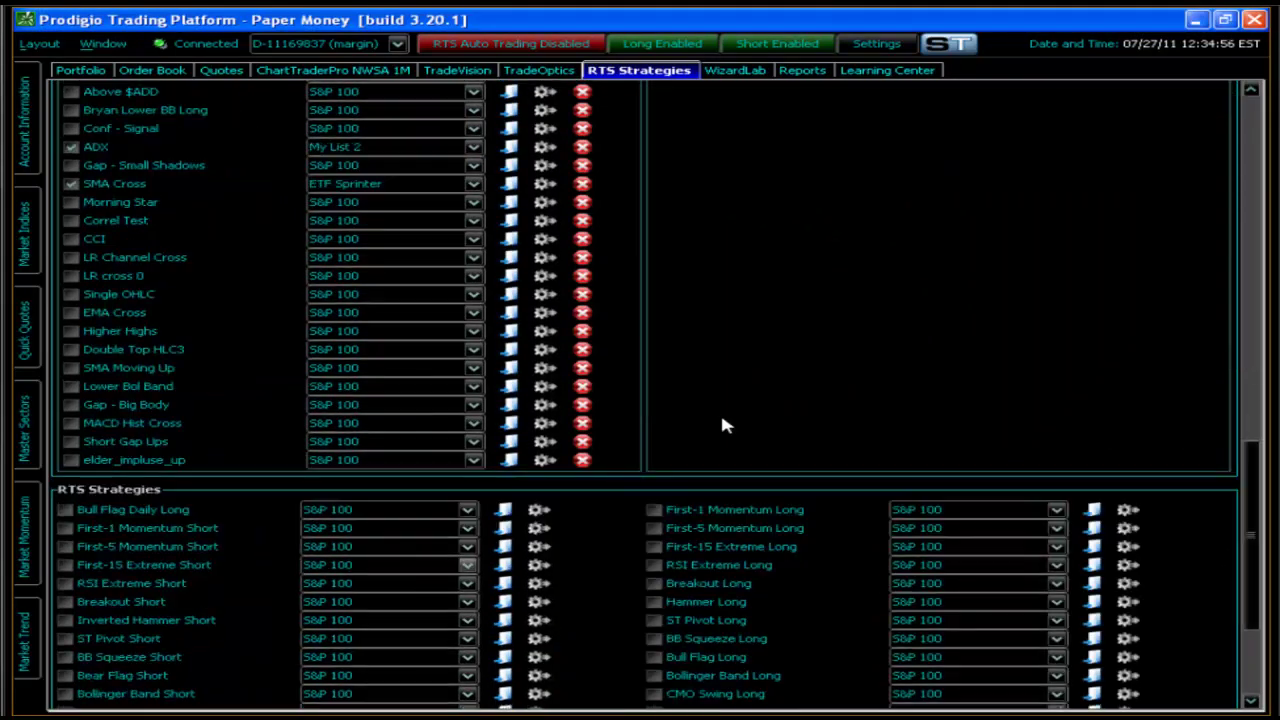
scroll(1270, 552, "up", 1)
scroll(1232, 406, "up", 15)
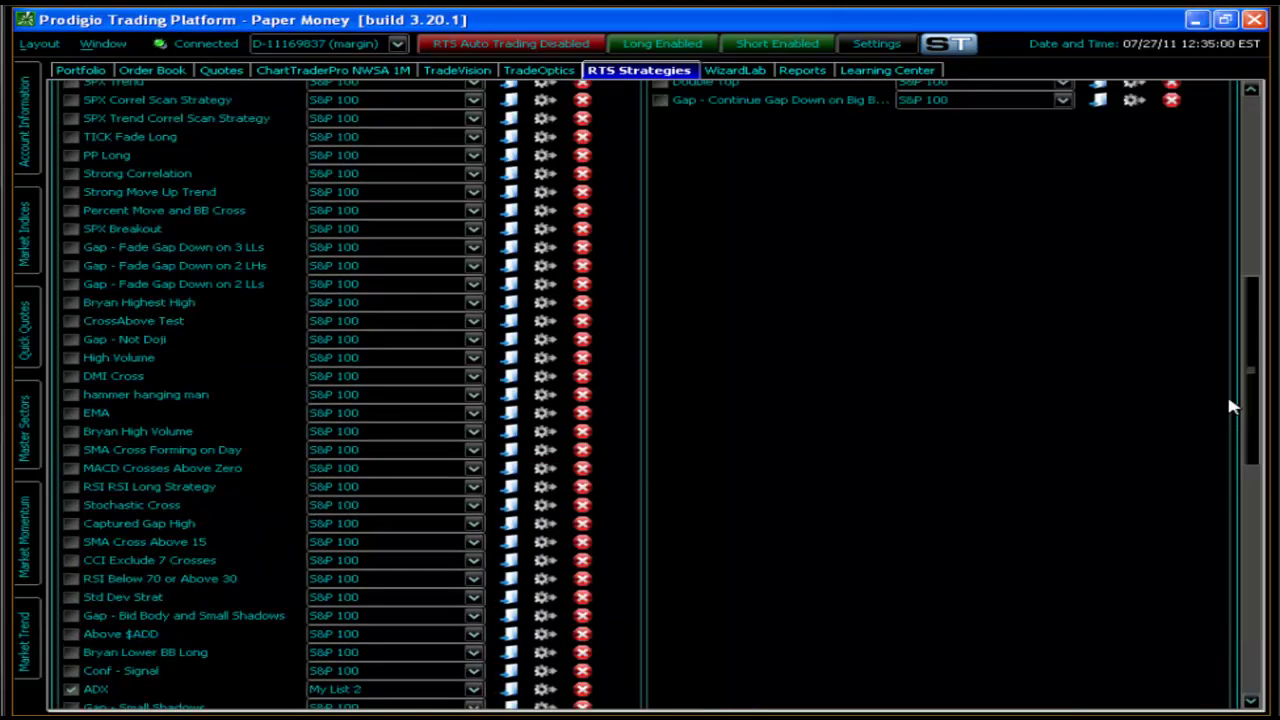
scroll(1203, 340, "up", 5)
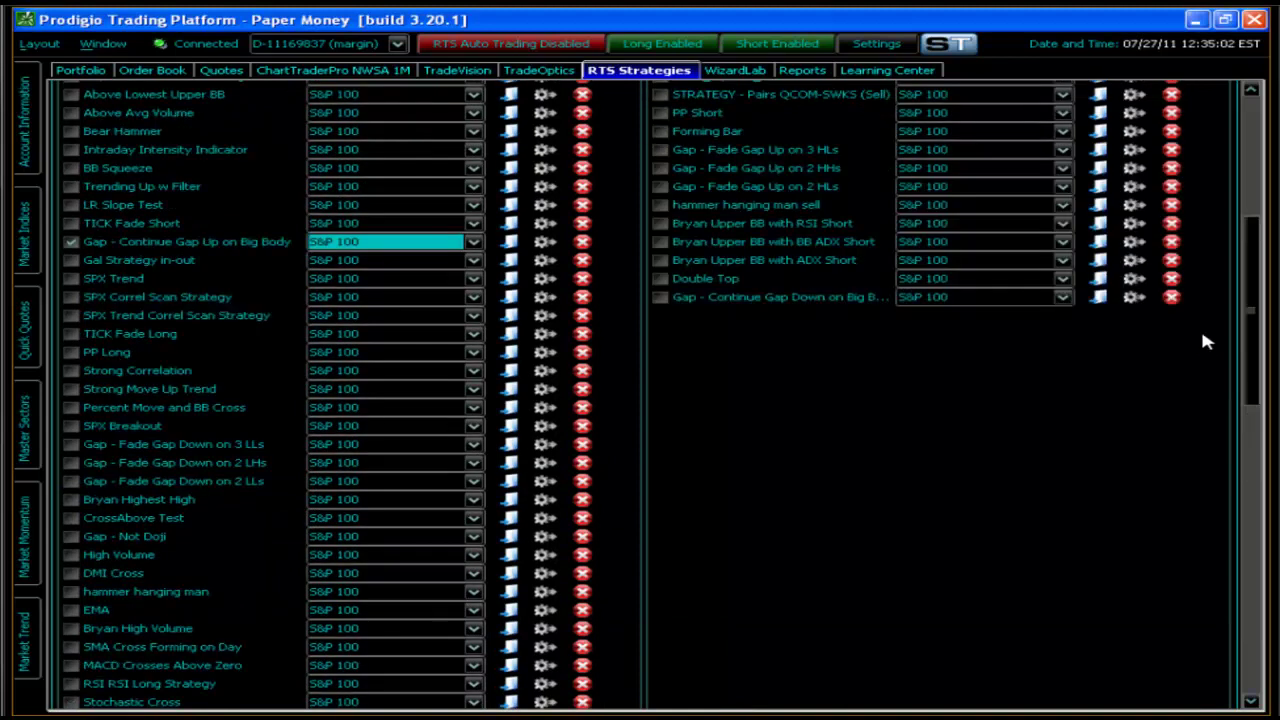
scroll(1205, 342, "up", 1)
scroll(1203, 298, "up", 4)
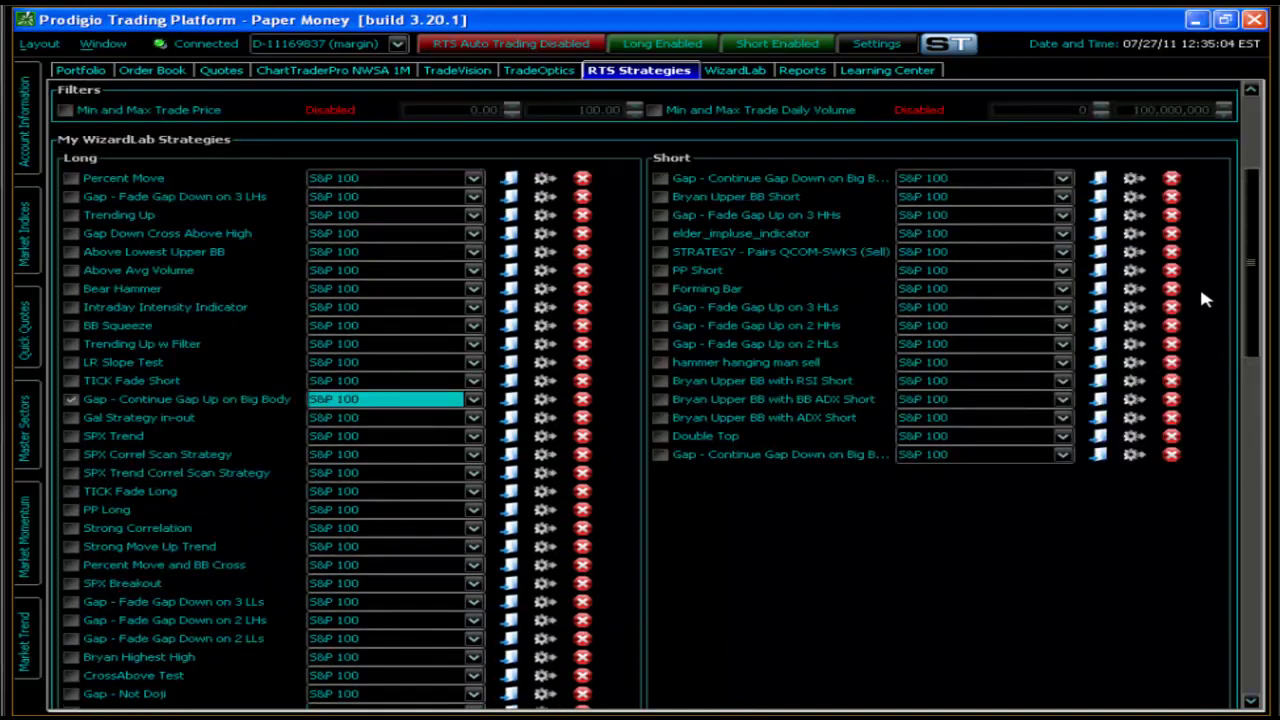
scroll(1203, 325, "down", 4)
scroll(1203, 355, "down", 1)
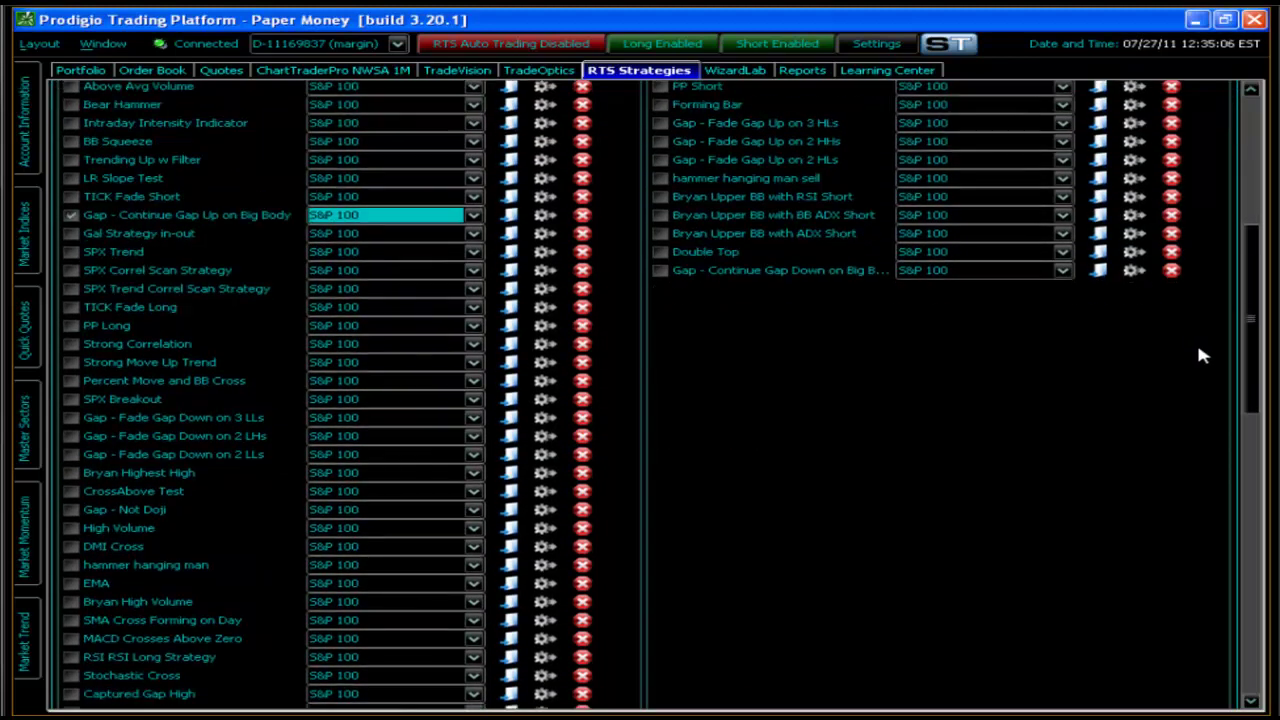
scroll(1201, 365, "down", 1)
scroll(1180, 440, "down", 7)
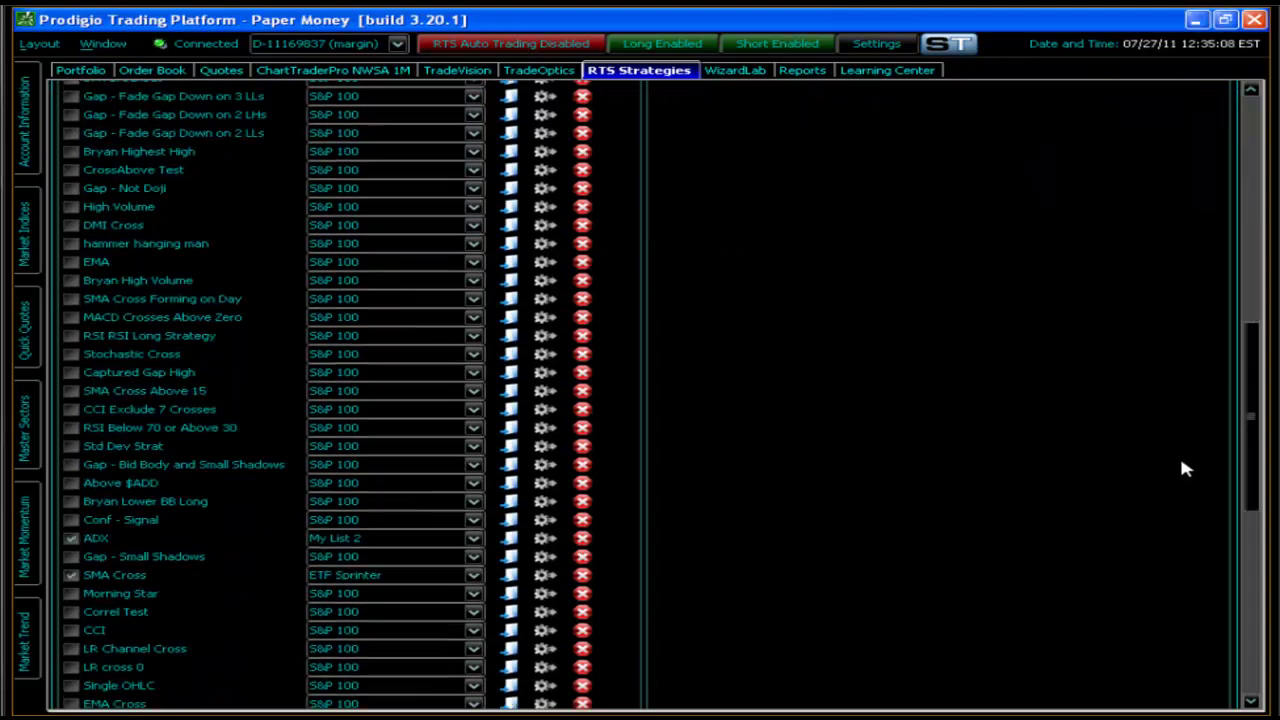
scroll(1177, 471, "down", 5)
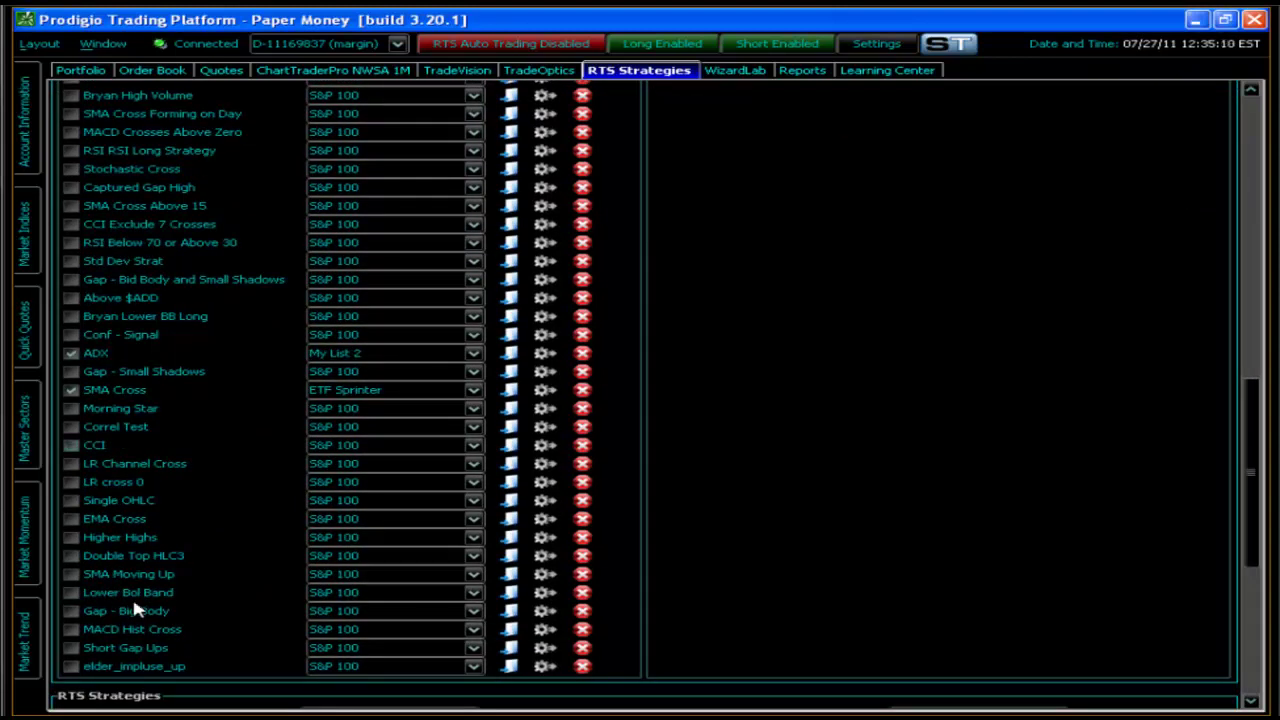
left_click_drag(1260, 529, 1270, 268)
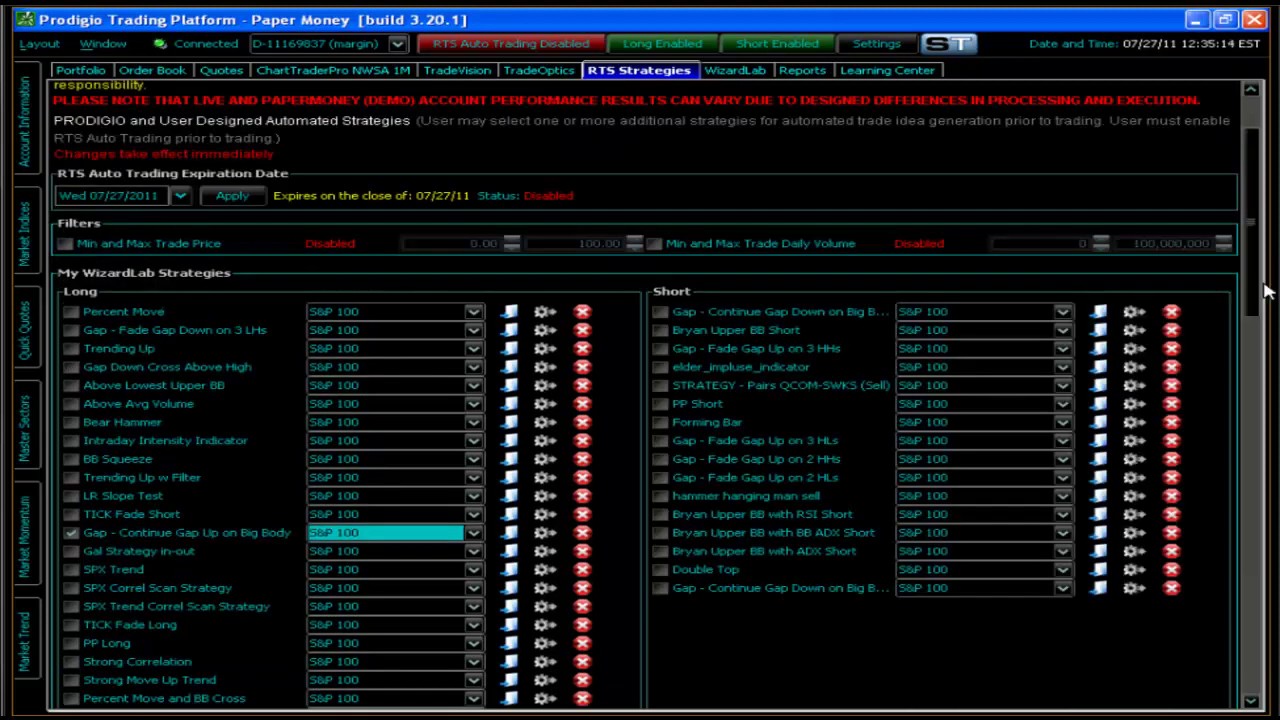
scroll(624, 524, "down", 2)
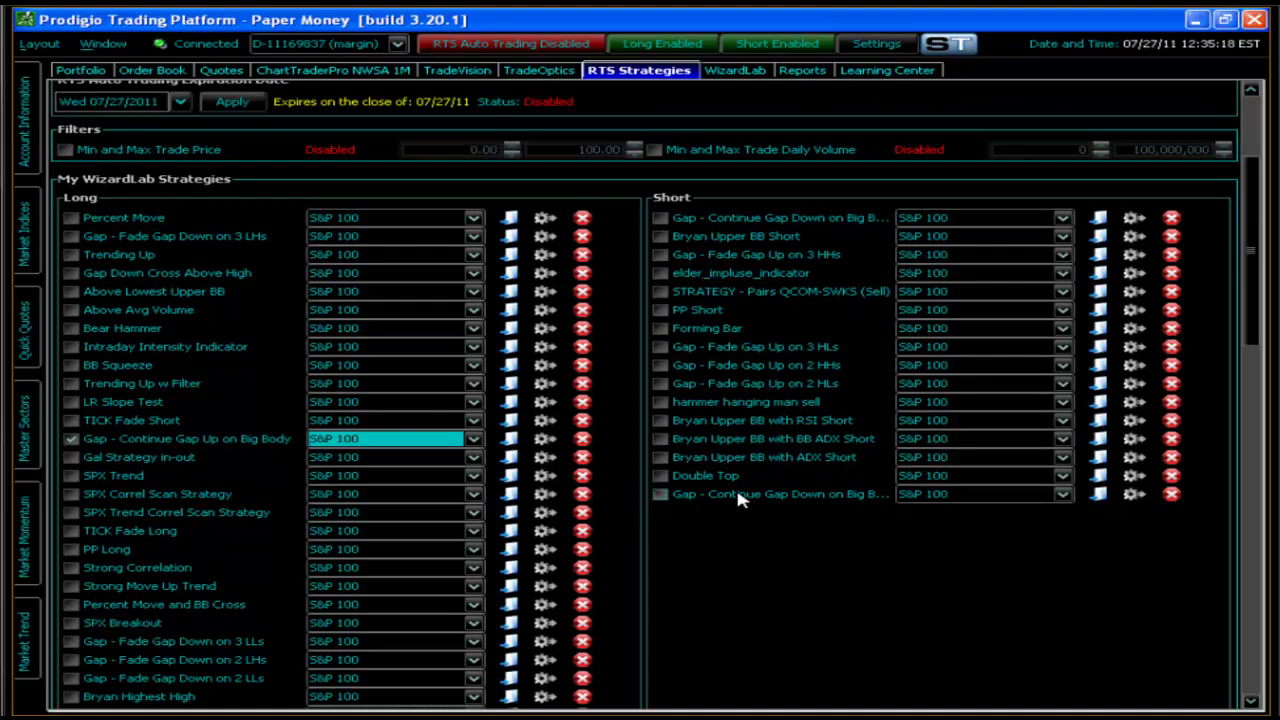
Step: Change the Big Body 2 strategy's entry order side to BUY and save it
left_click(517, 244)
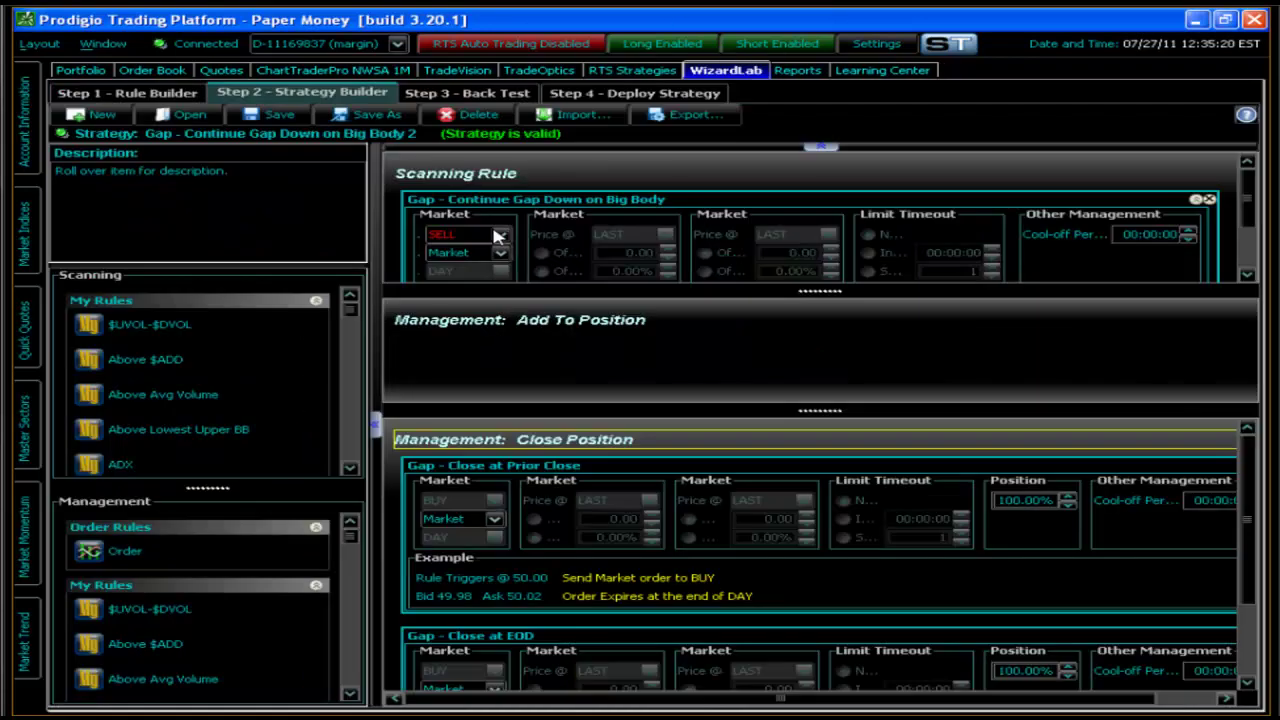
left_click(499, 237)
left_click(463, 254)
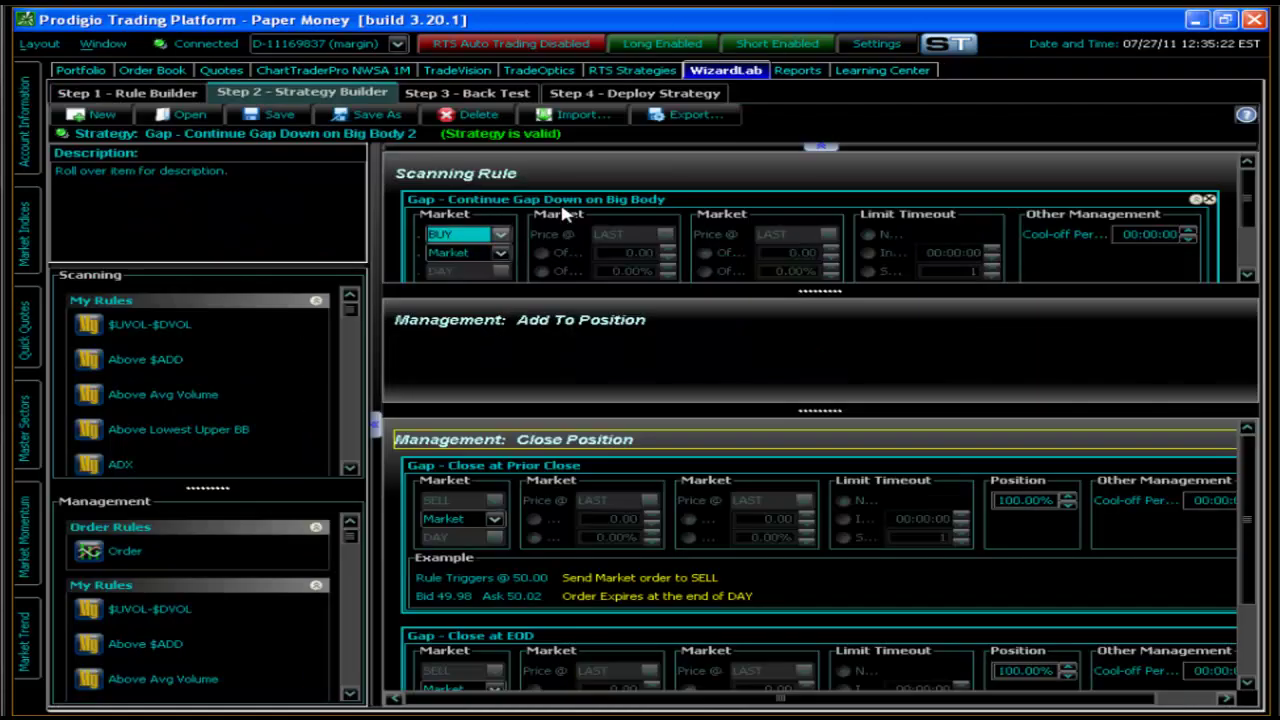
left_click(277, 119)
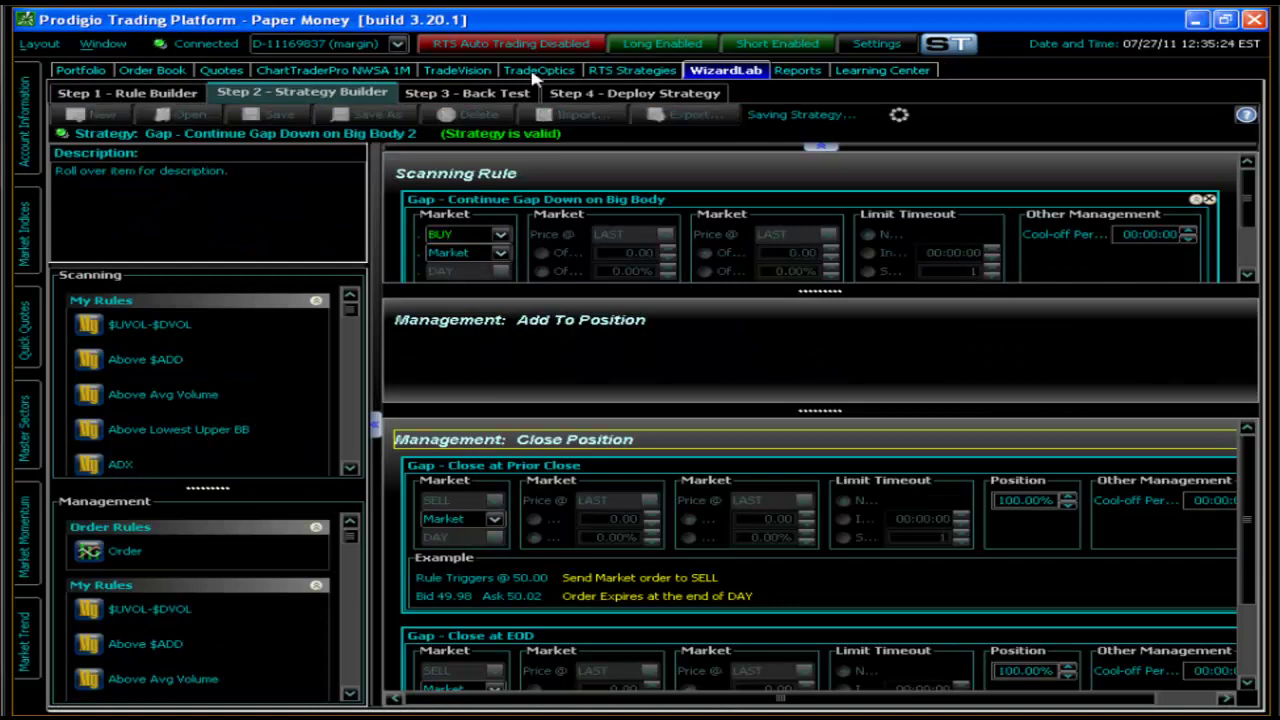
left_click(630, 71)
Step: Give Gap - Continue Gap Down on Big Body 2 the SPDR List and enable it
left_click_drag(1255, 265, 1205, 487)
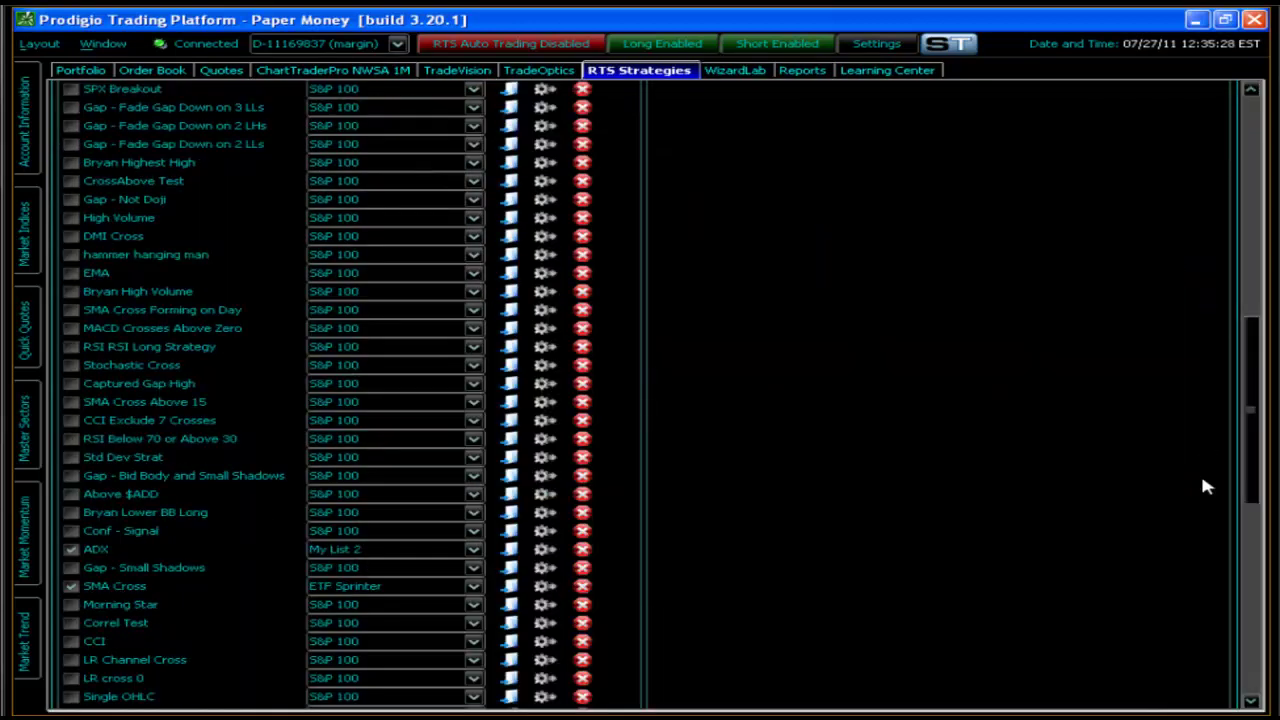
scroll(220, 543, "down", 7)
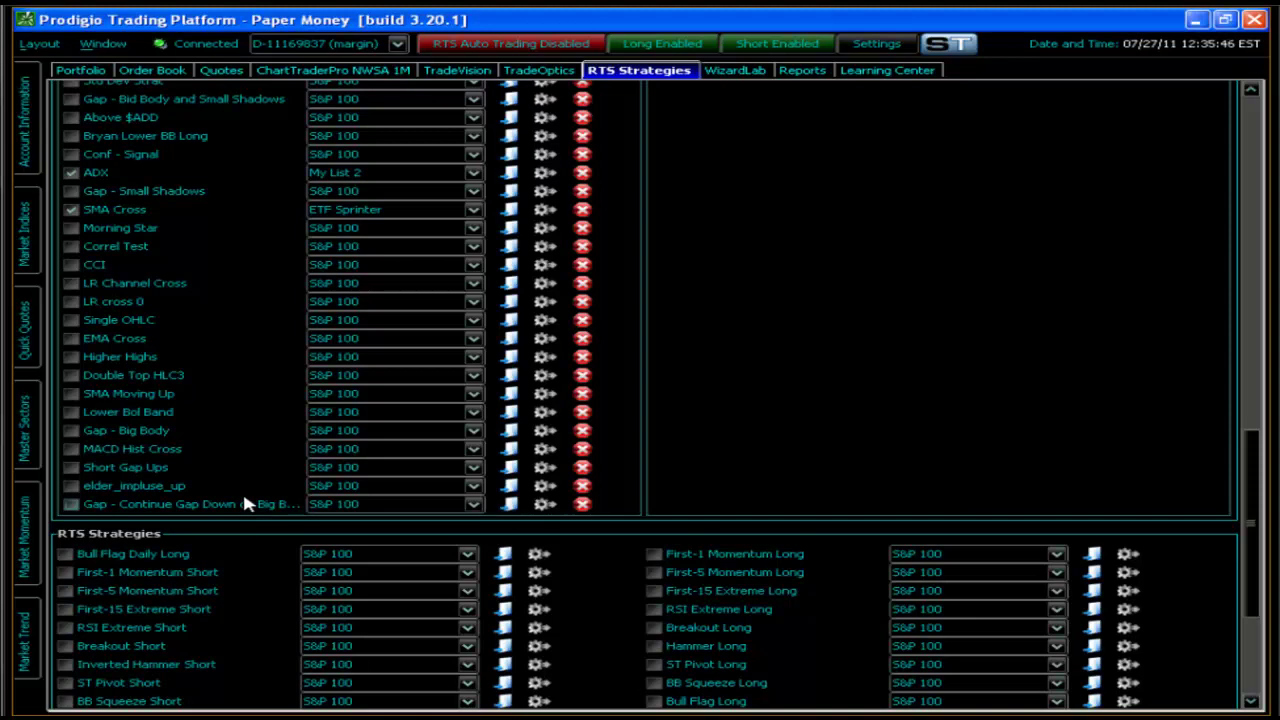
left_click(423, 508)
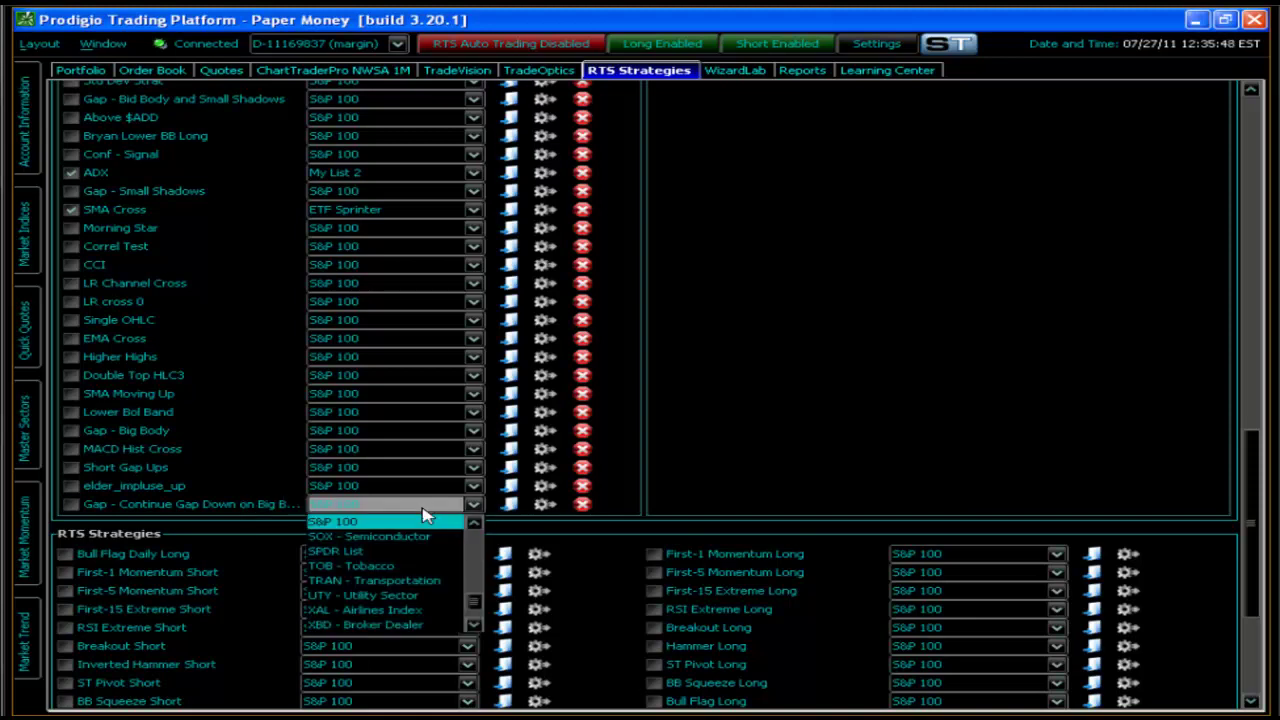
left_click(421, 551)
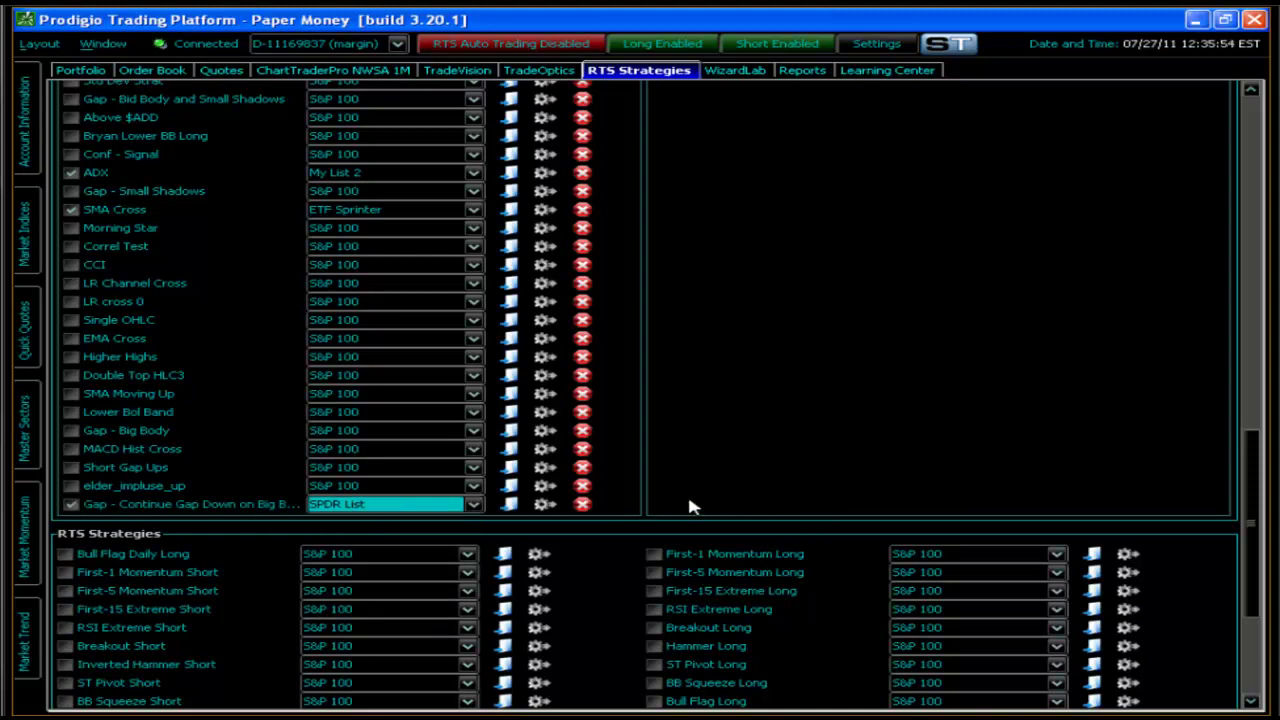
left_click(80, 500)
Step: Switch off the Gap - Continue Gap Up on Big Body strategy
left_click_drag(1250, 422, 1249, 250)
scroll(200, 248, "up", 2)
left_click(71, 248)
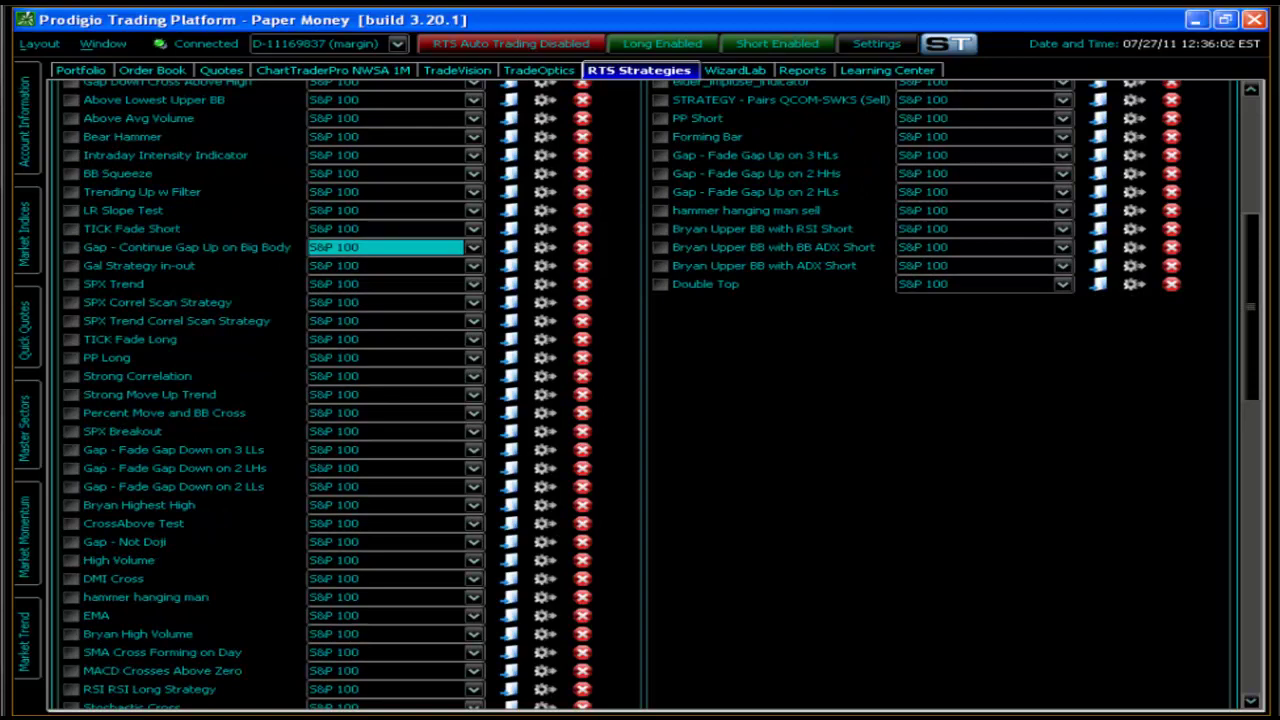
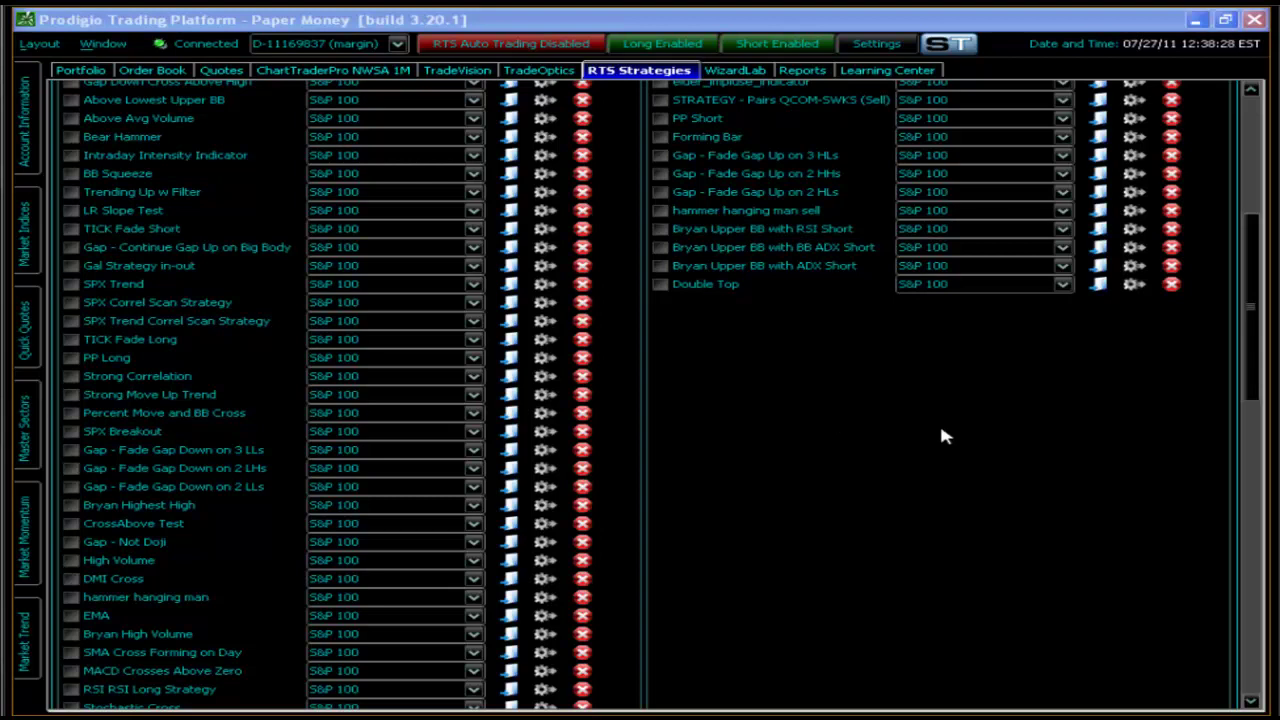
Step: Switch to the WizardLab Strategy Builder and open its automated-trading Risk Settings dialog
key("Tab")
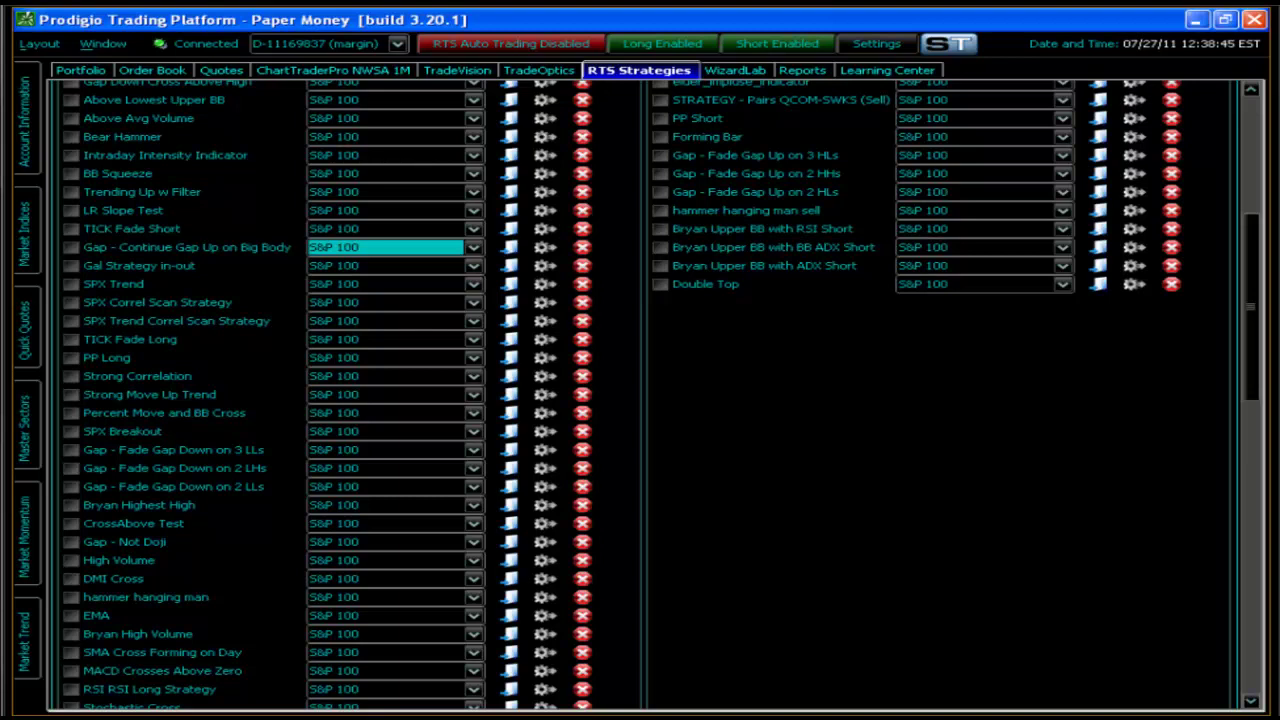
key("alt+Tab")
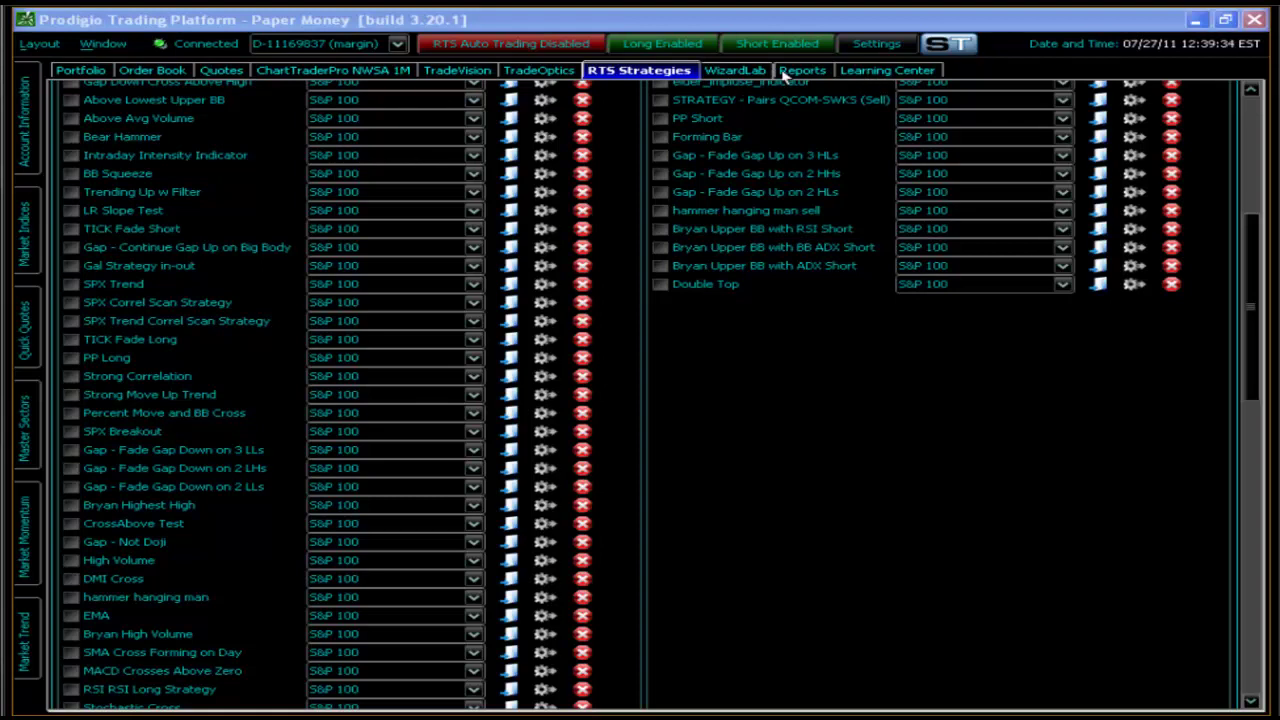
left_click(750, 72)
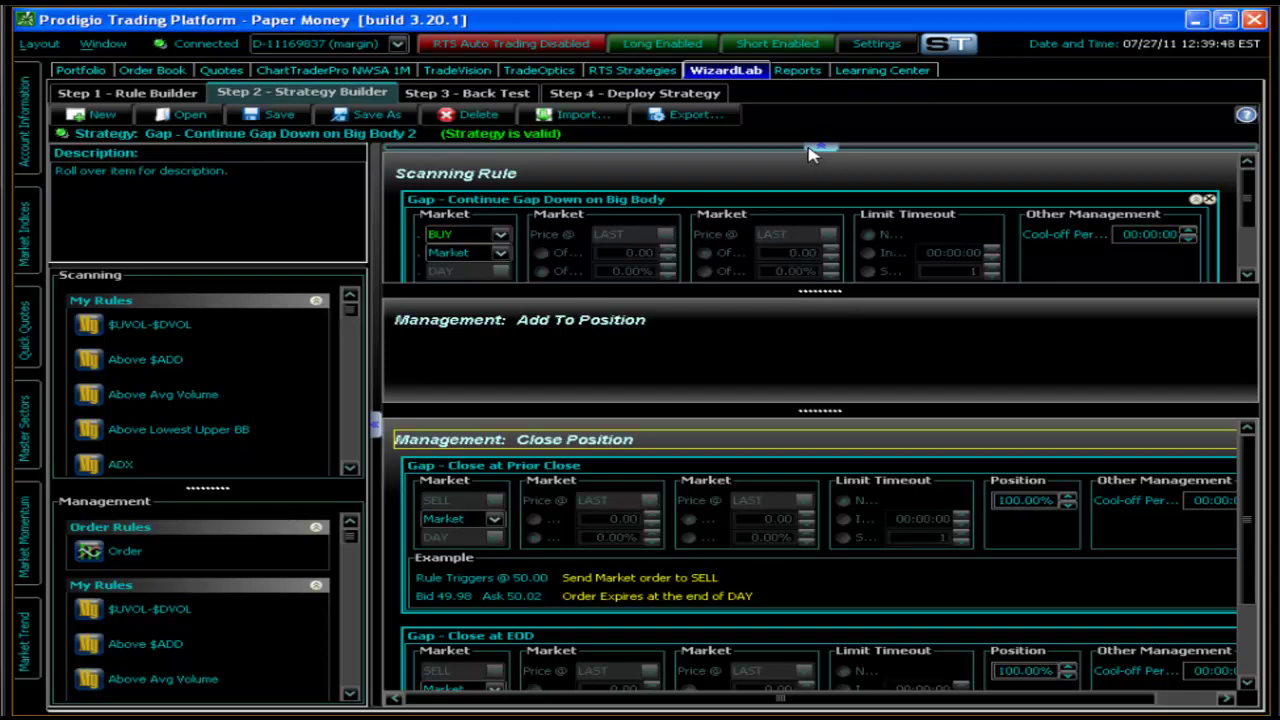
left_click(868, 43)
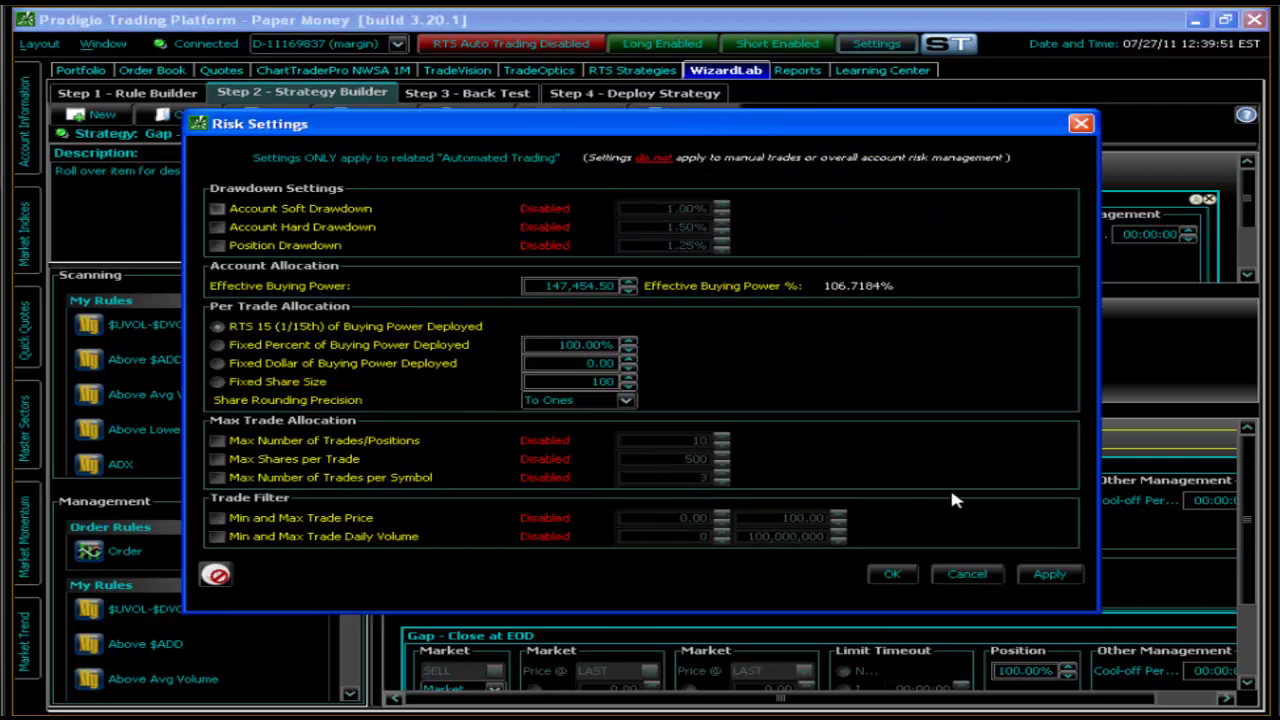
Step: Cancel Risk Settings without changes, back to the 'Gap - Continue Gap Down on Big Body 2' strategy
left_click(980, 573)
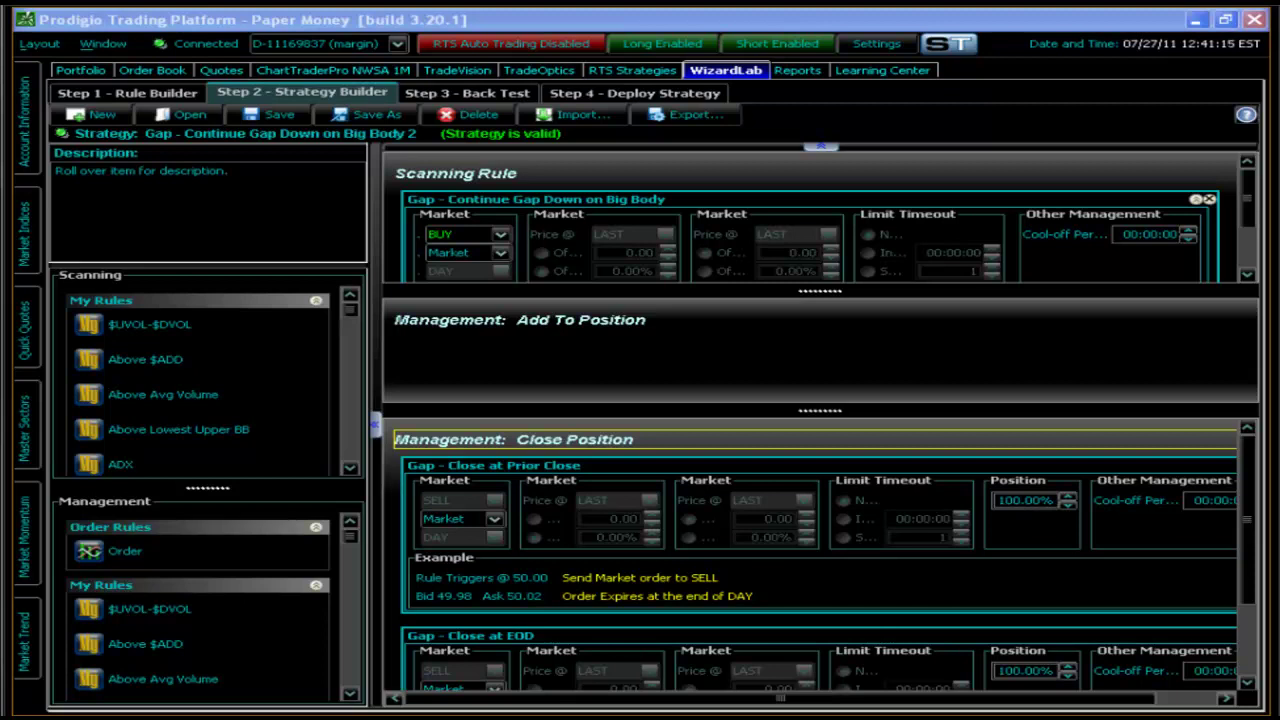
Step: Switch to the TradeOptics page listing ADX Long trade-scan alerts and trigger prices
left_click(545, 72)
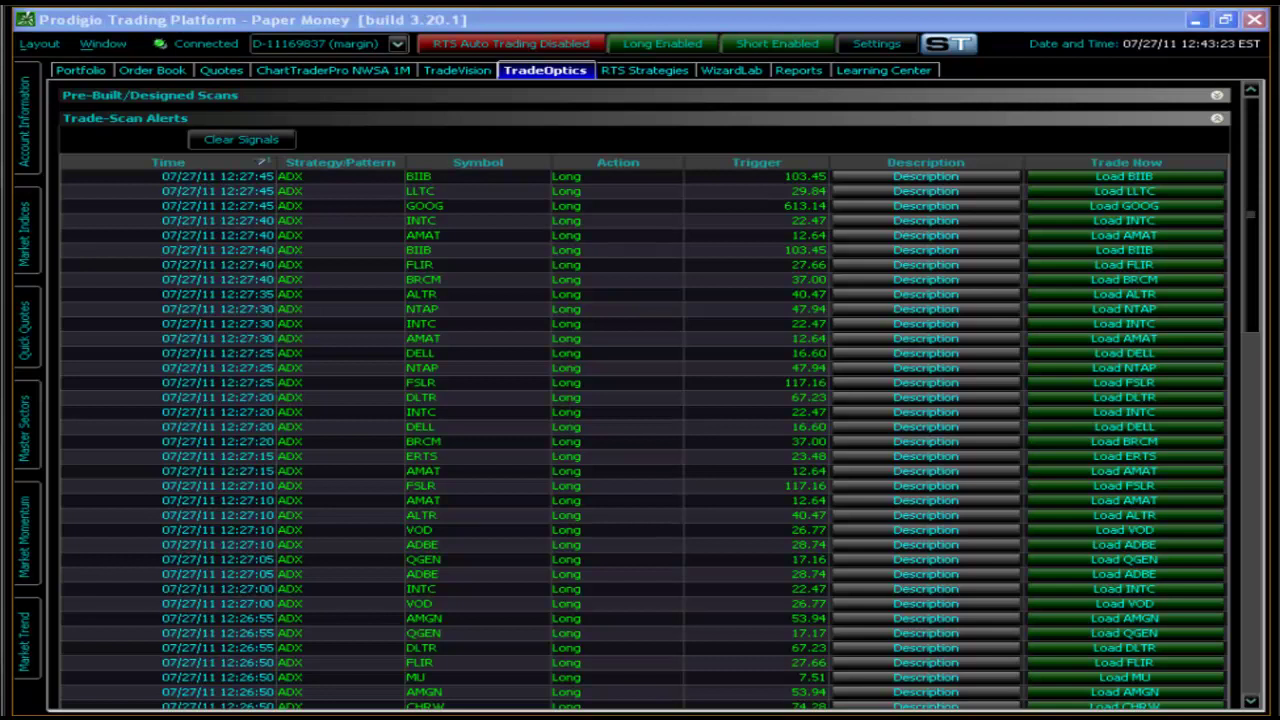
Step: Refocus the platform window and show the Portfolio table of seven open positions
left_click(698, 16)
left_click(68, 73)
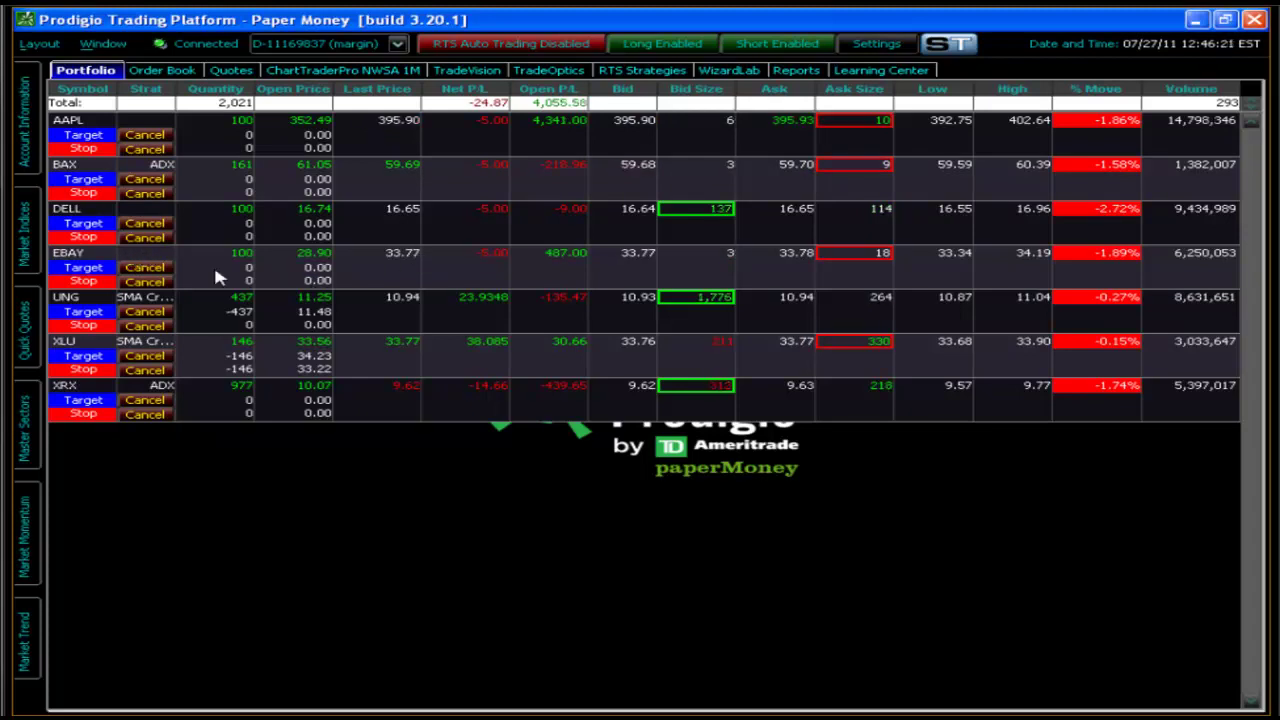
Step: Link the 1M ChartTraderPro chart to EBAY, then return to WizardLab's Strategy Builder
left_click(158, 264)
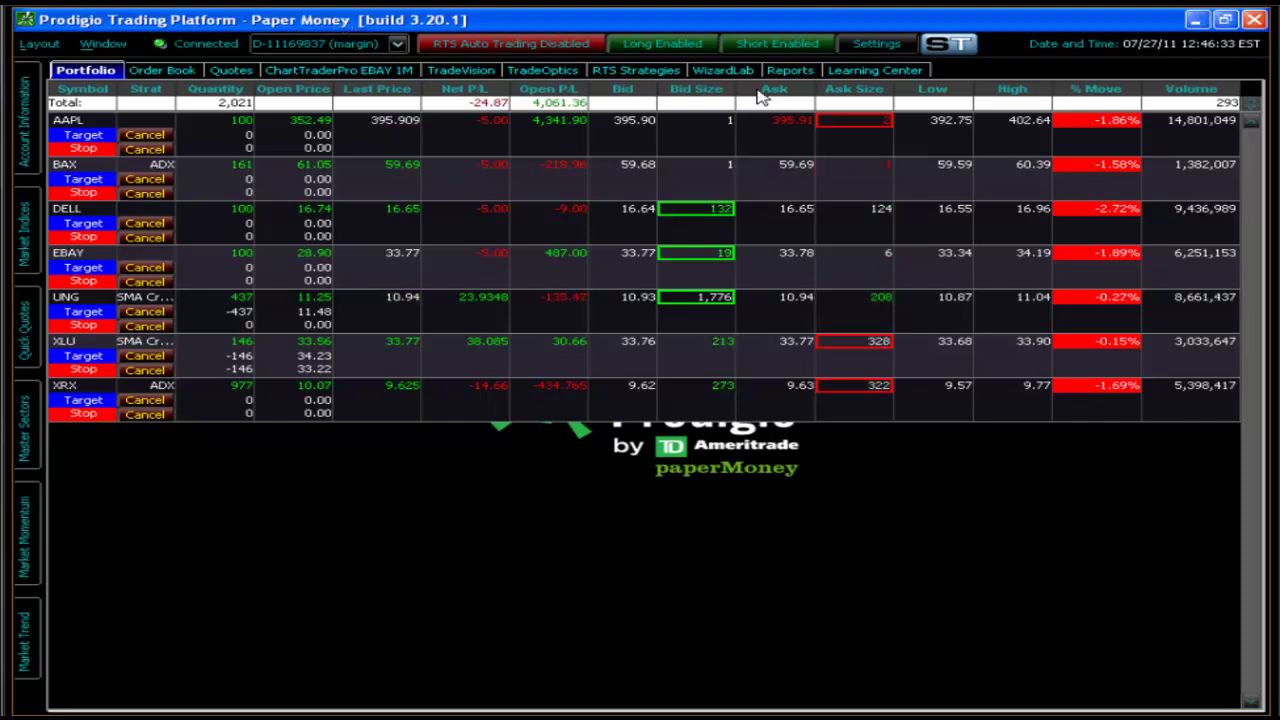
left_click(720, 72)
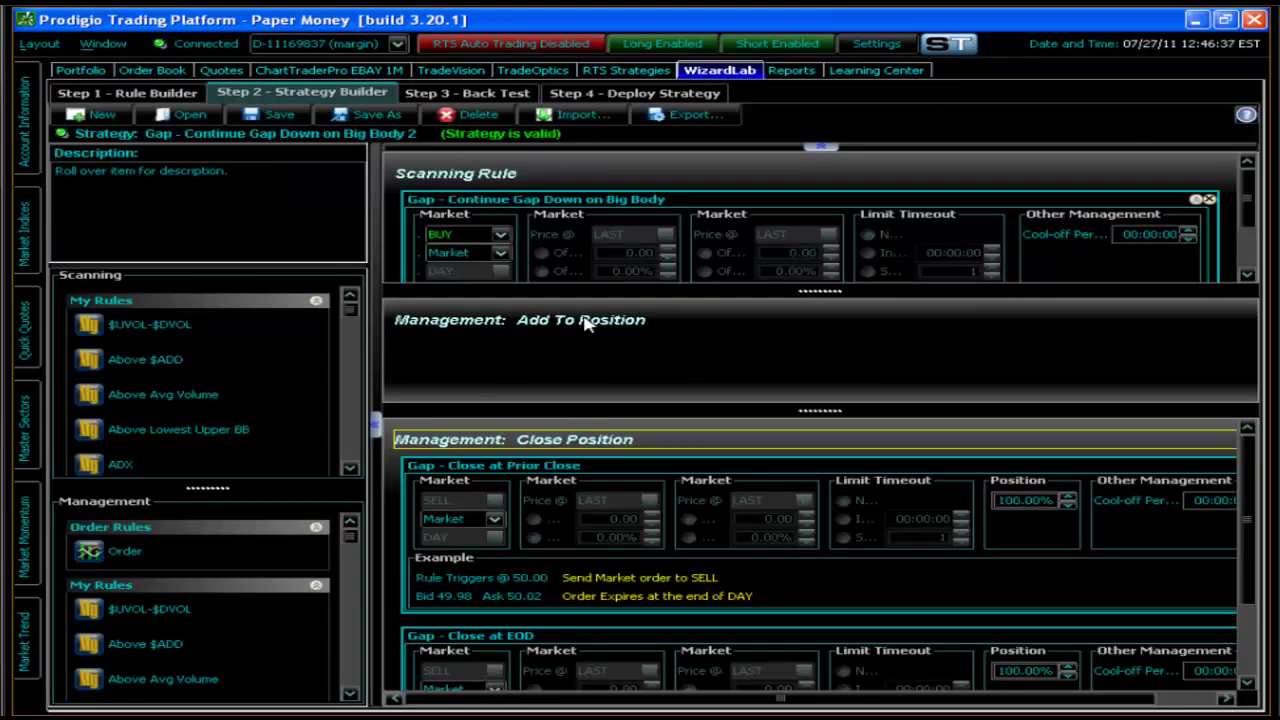
Step: Shrink the empty Add To Position section so the Close Position rules move up into view
left_click(521, 174)
left_click(570, 442)
left_click(578, 343)
left_click_drag(808, 409, 816, 342)
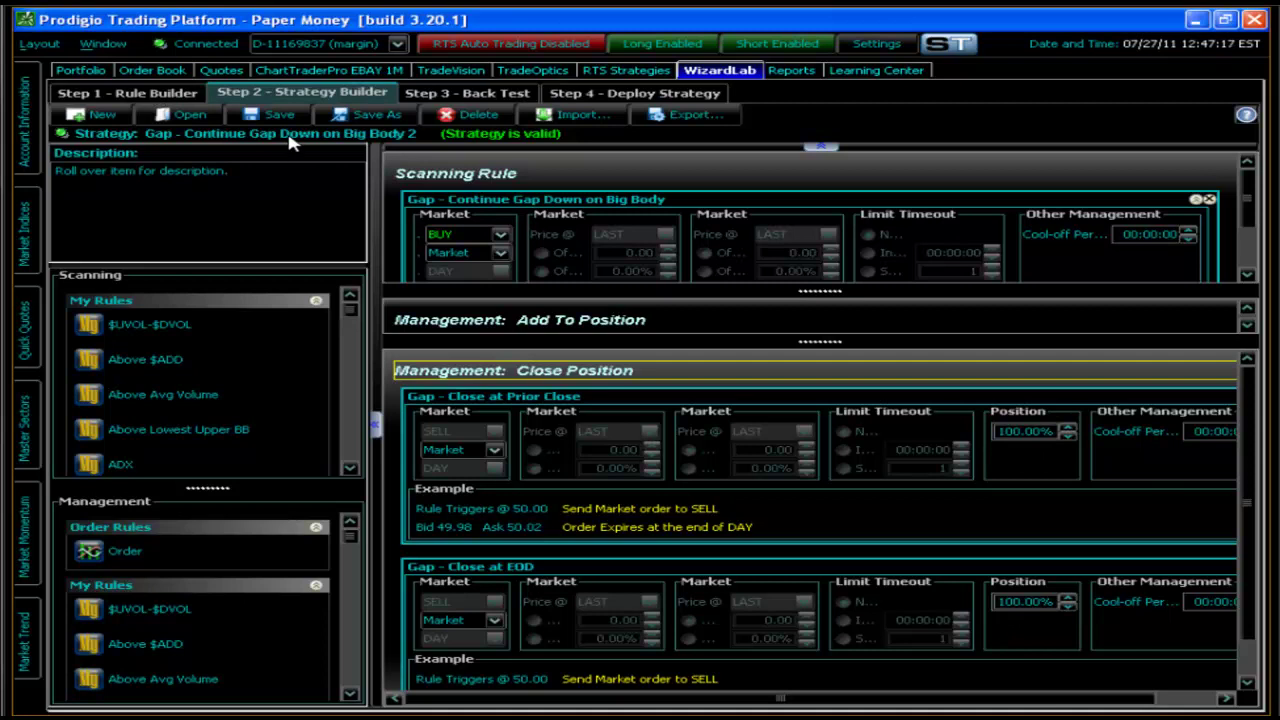
left_click(183, 100)
Step: Leave the strategy wizard for the Portfolio positions list
left_click(78, 70)
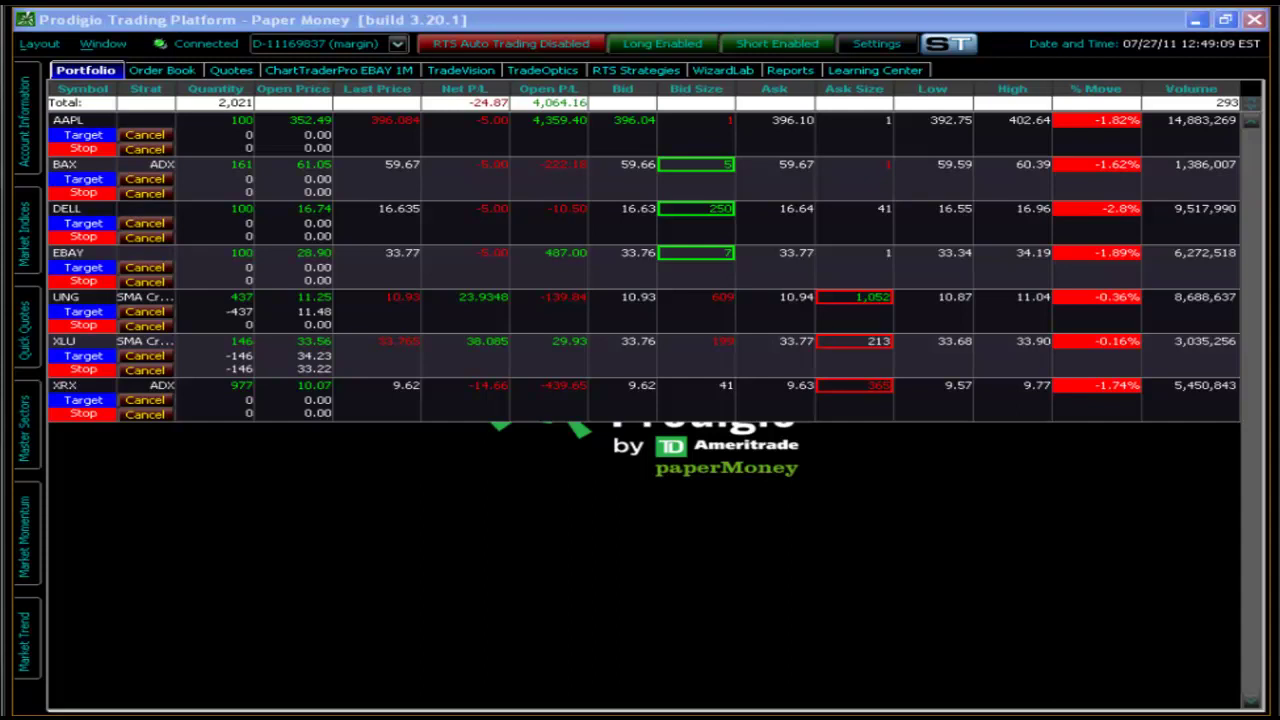
Step: Switch from Portfolio to the WizardLab Rule Builder
left_click(719, 70)
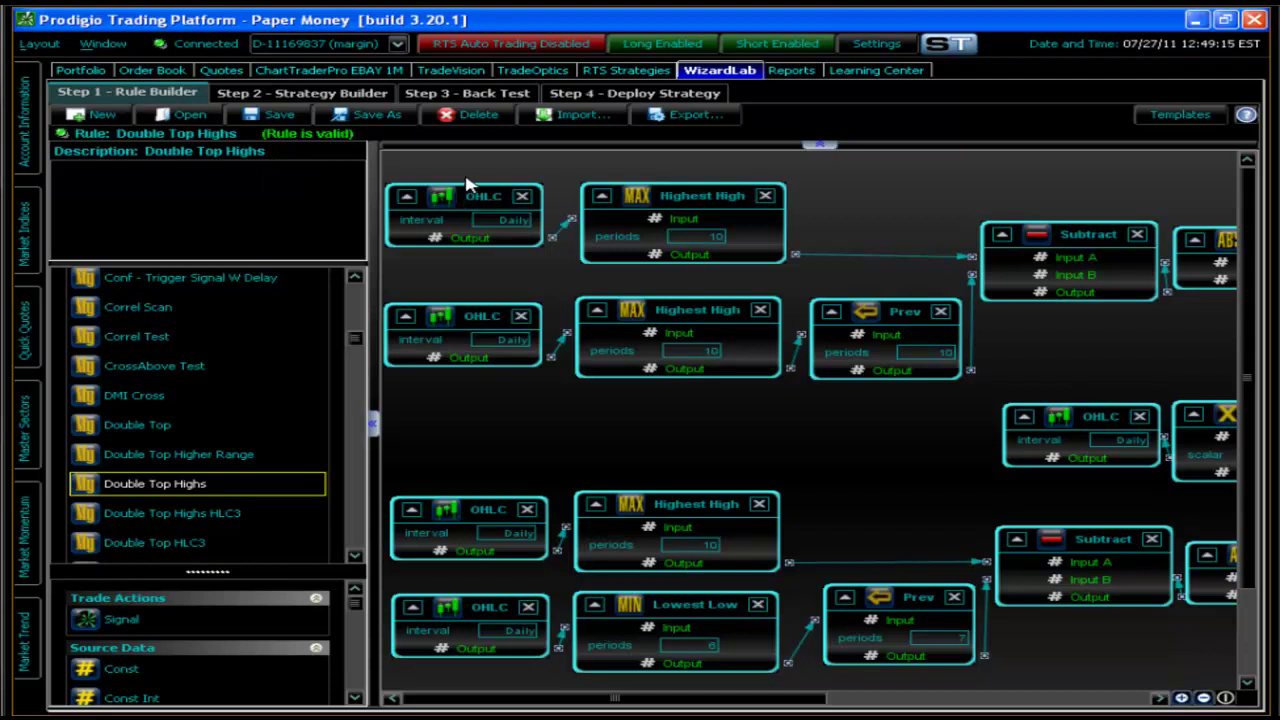
Step: Nudge the top OHLC block of 'Double Top Highs' up and unlink it from Highest High
left_click_drag(456, 196, 465, 177)
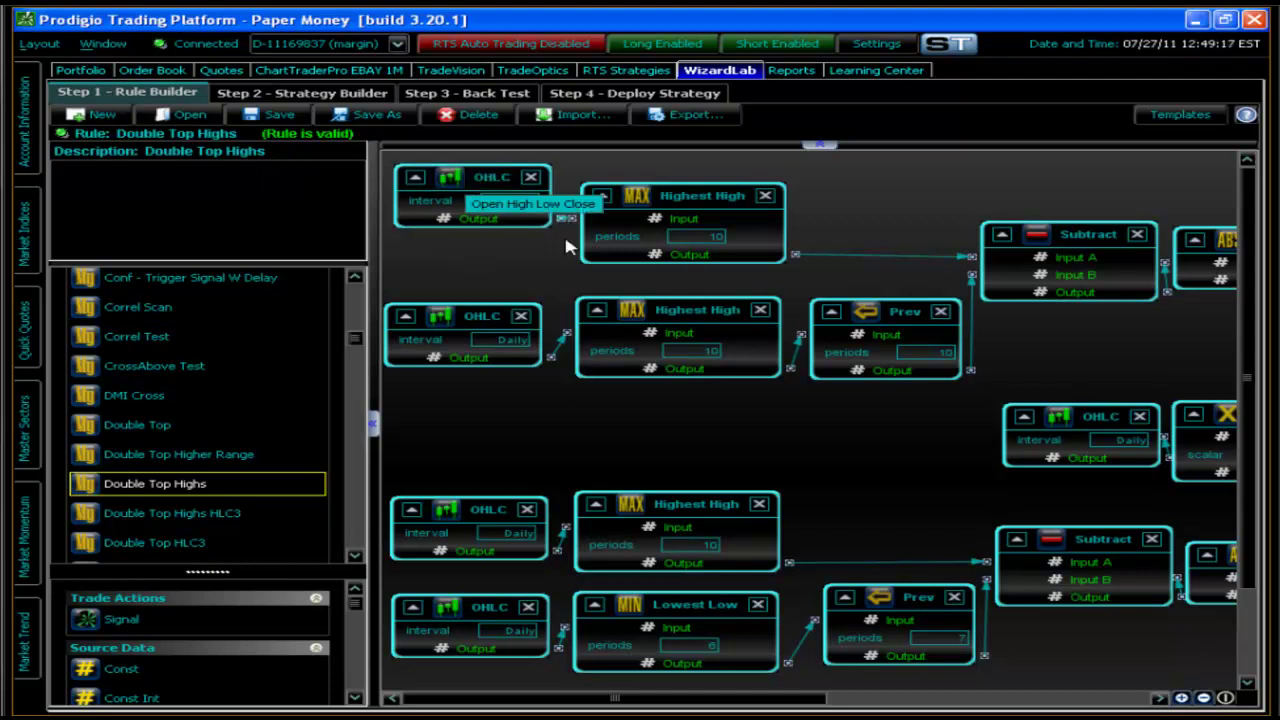
left_click_drag(572, 225, 490, 225)
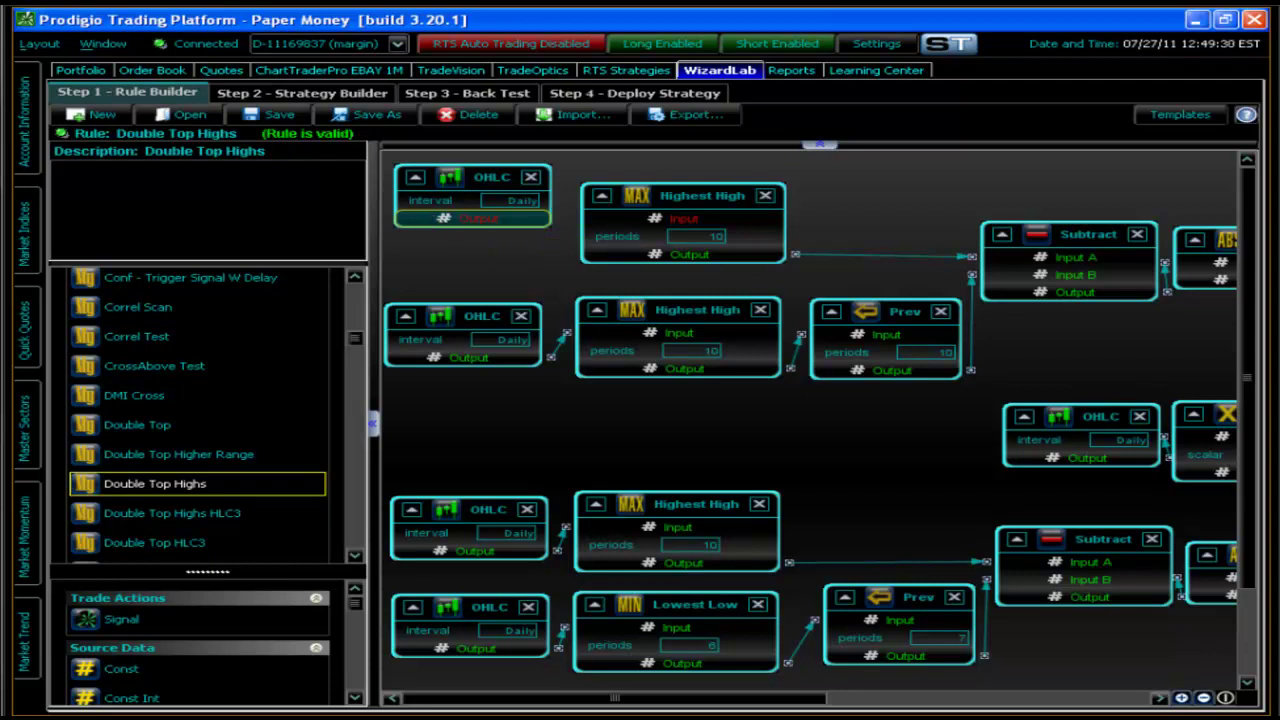
left_click(180, 115)
Step: Load the saved EMA rule and leave the upper EMA's period at 3
double_click(296, 396)
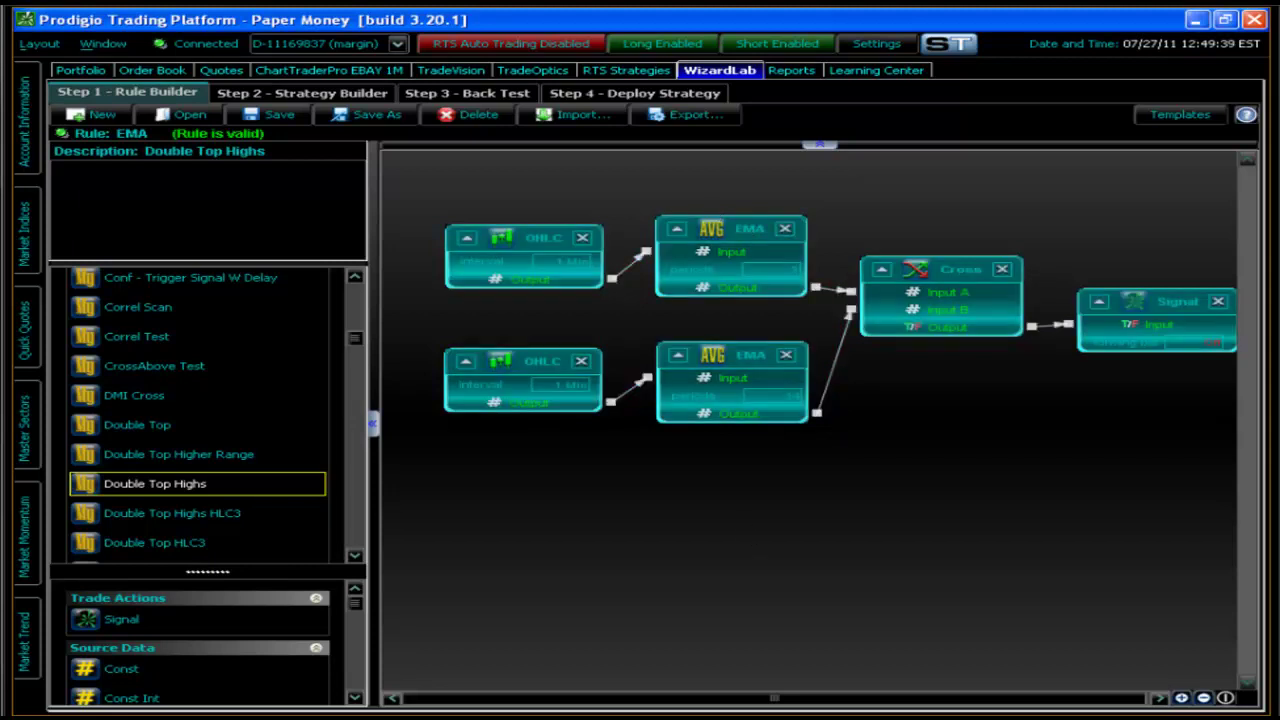
left_click(739, 244)
left_click(900, 480)
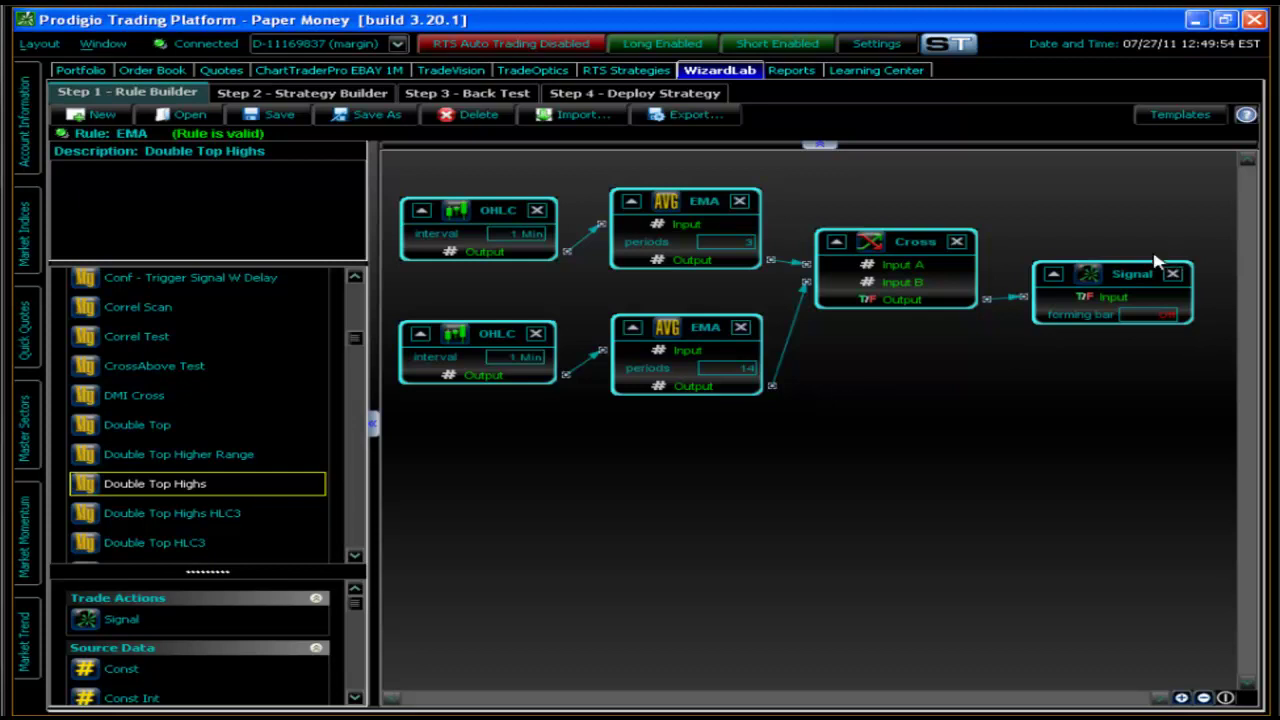
Step: Nudge the Signal block into place, unlink the lower EMA from Cross Input B and move it lower
left_click_drag(1133, 287, 1122, 283)
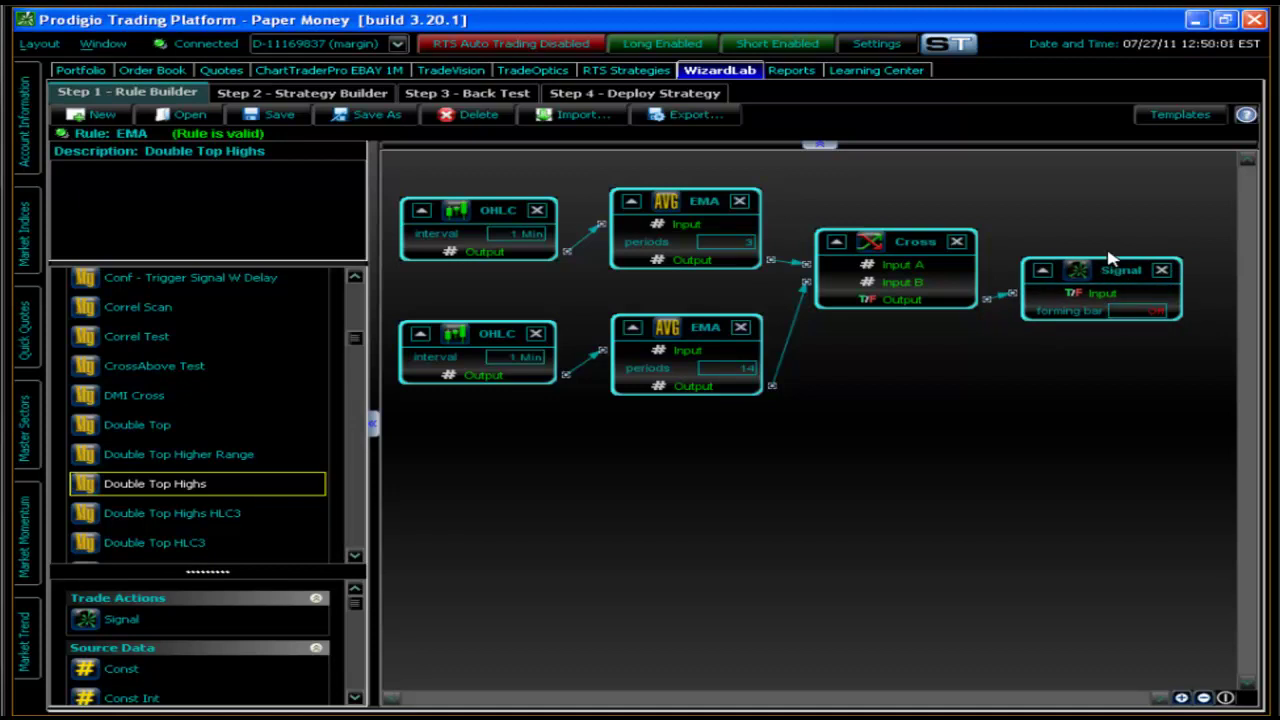
left_click_drag(1104, 268, 1108, 251)
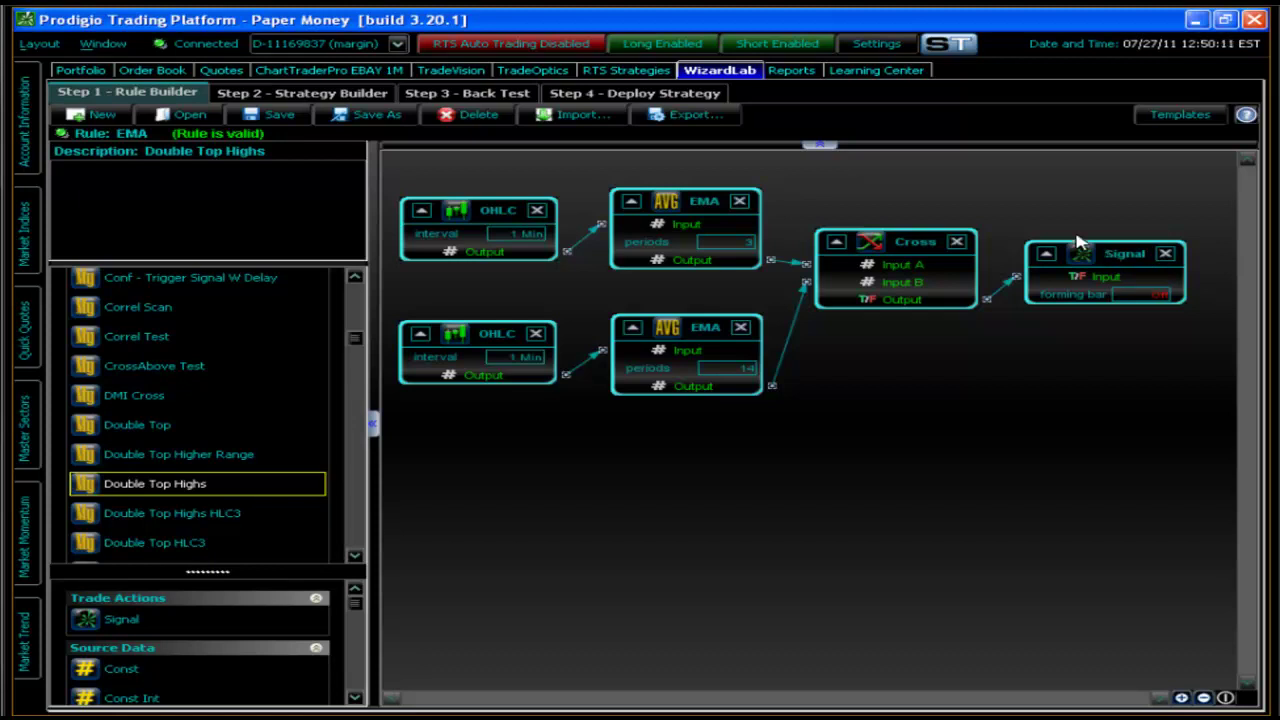
left_click_drag(1080, 288, 1075, 296)
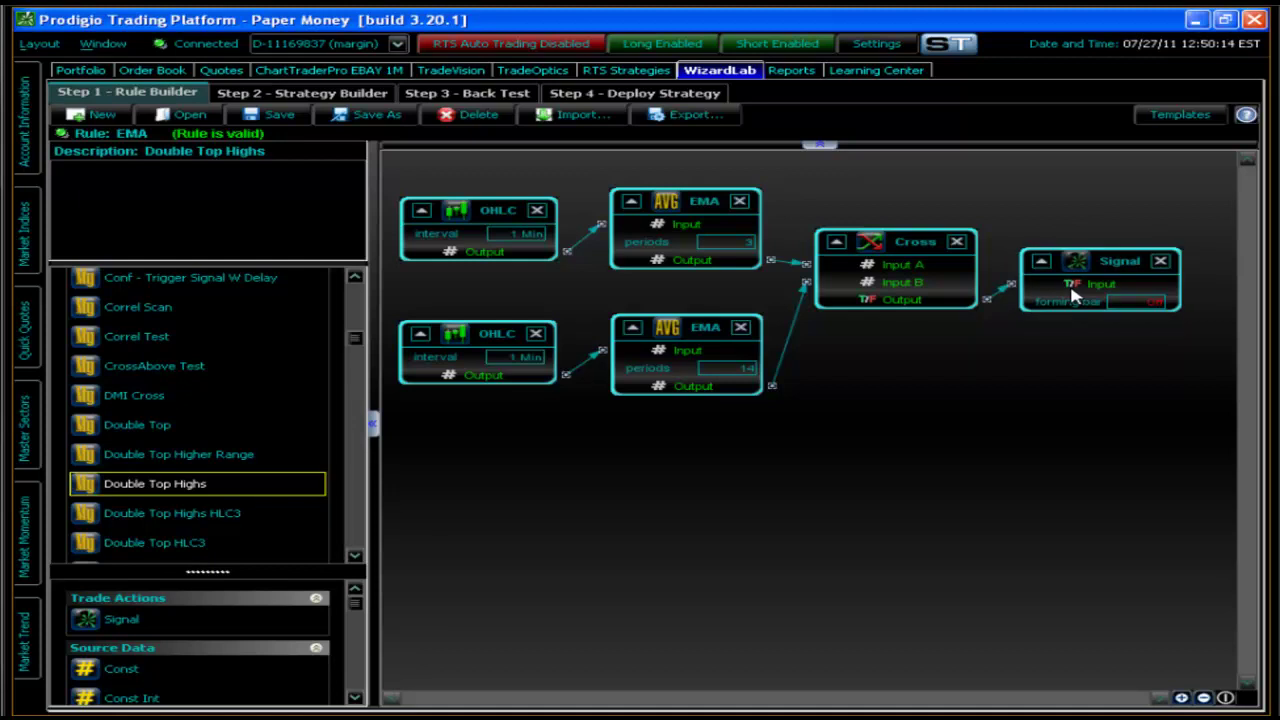
left_click(802, 294)
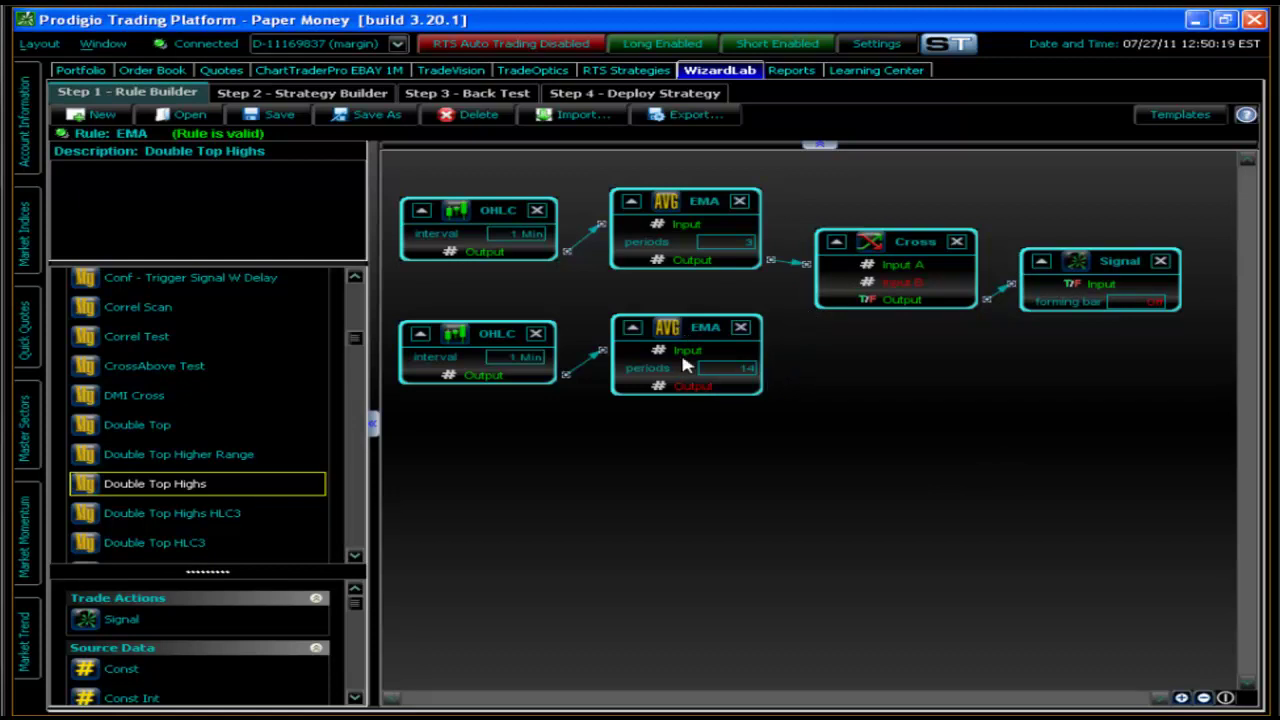
left_click_drag(687, 326, 678, 377)
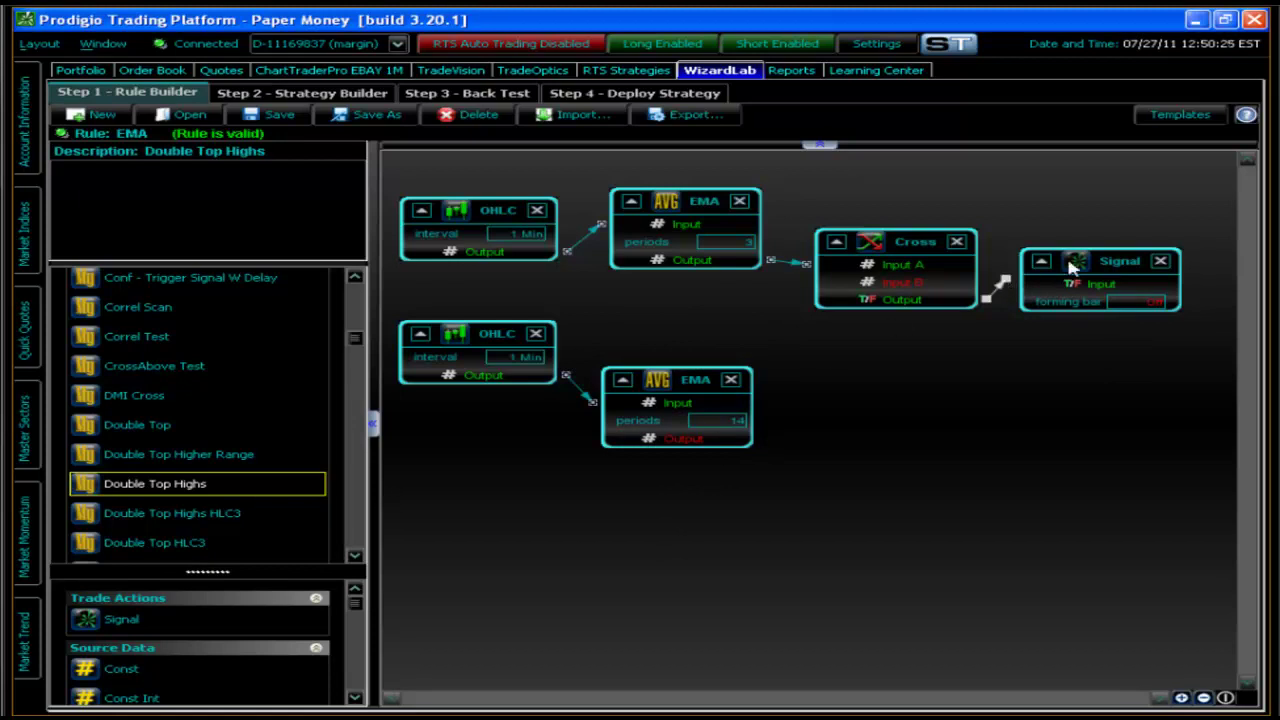
Step: Delete the Cross-to-Signal link, move the Cross block lower and place Signal beneath it
key("Delete")
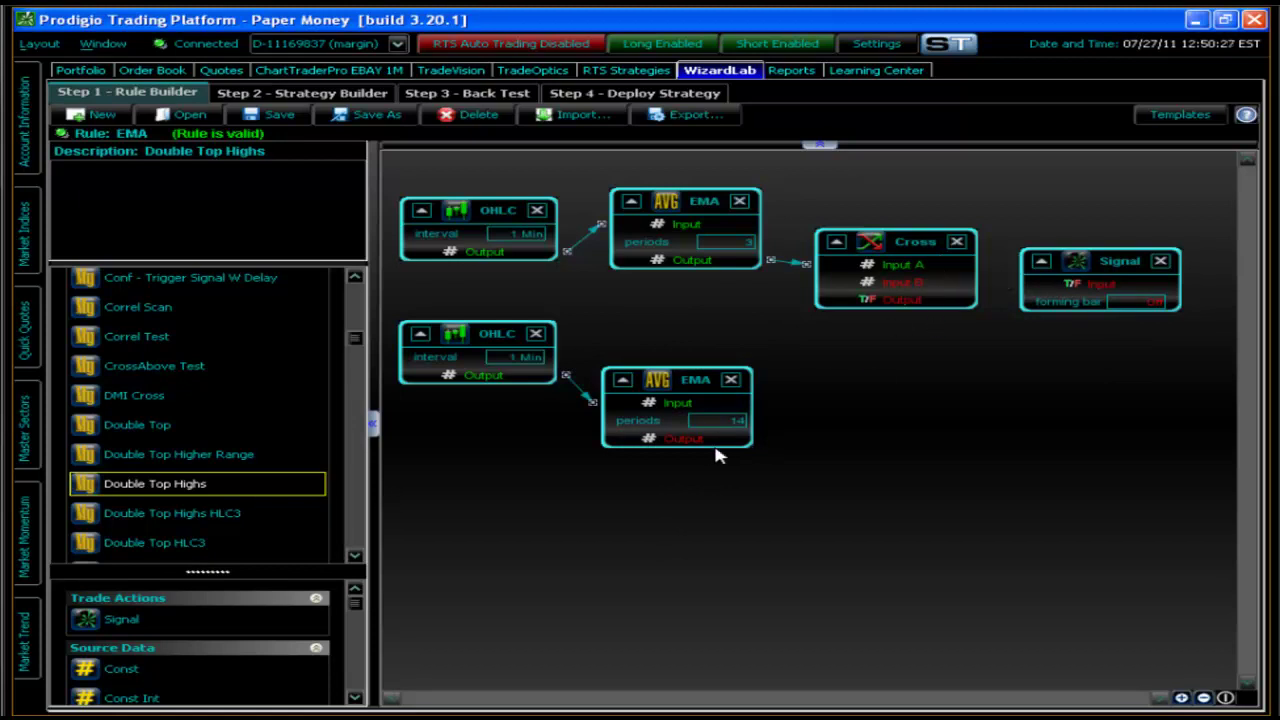
left_click_drag(878, 286, 878, 350)
left_click(876, 350)
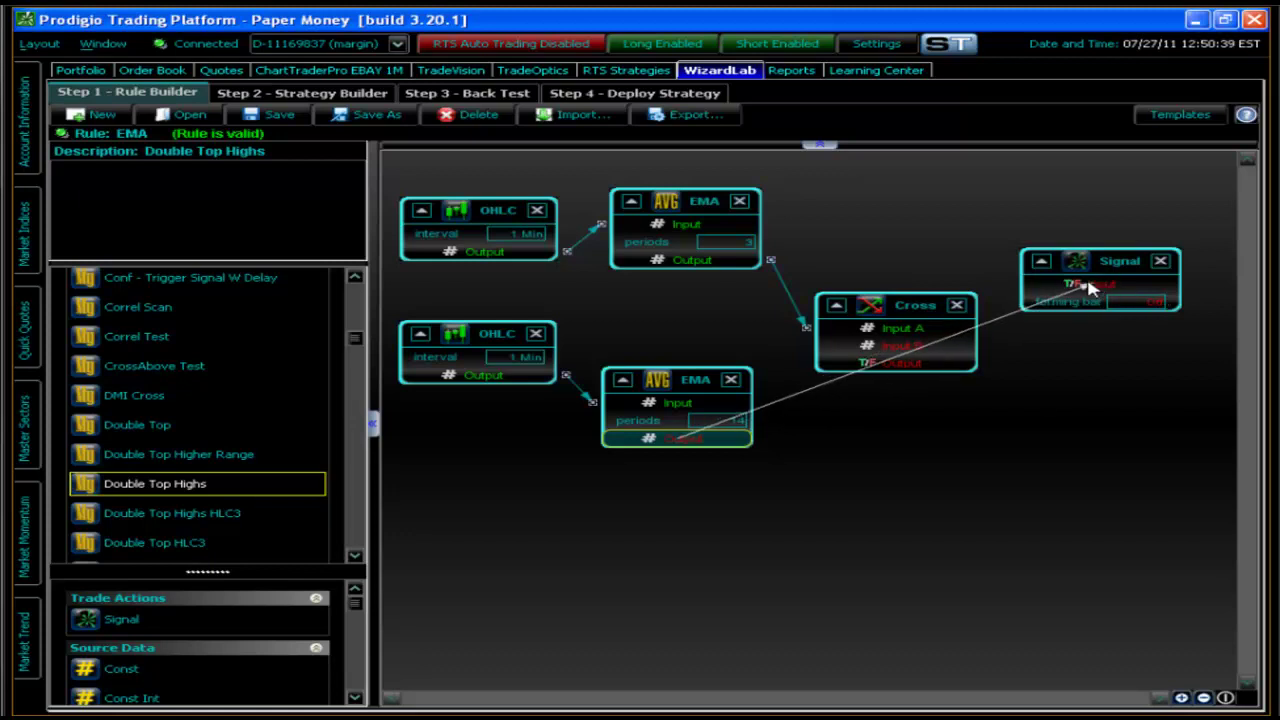
left_click_drag(1100, 292, 918, 447)
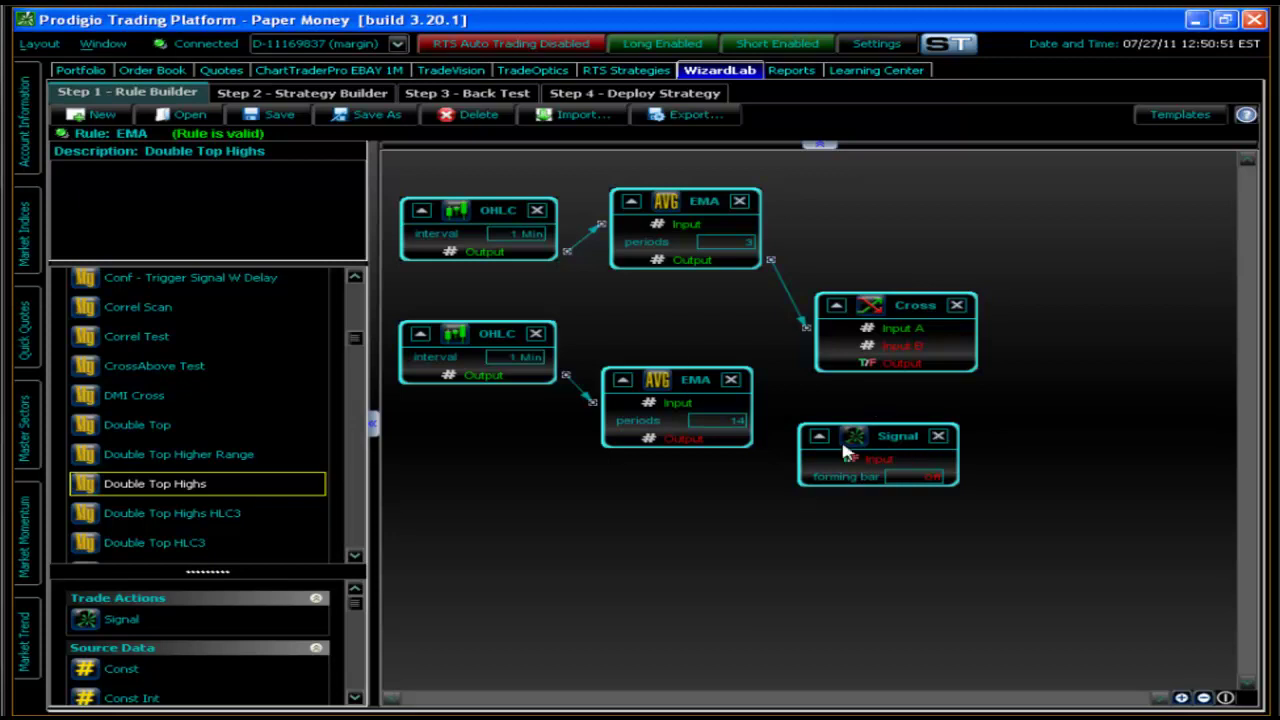
left_click_drag(670, 446, 864, 519)
Step: Nudge the Signal block slightly up and to the right
left_click_drag(761, 505, 768, 496)
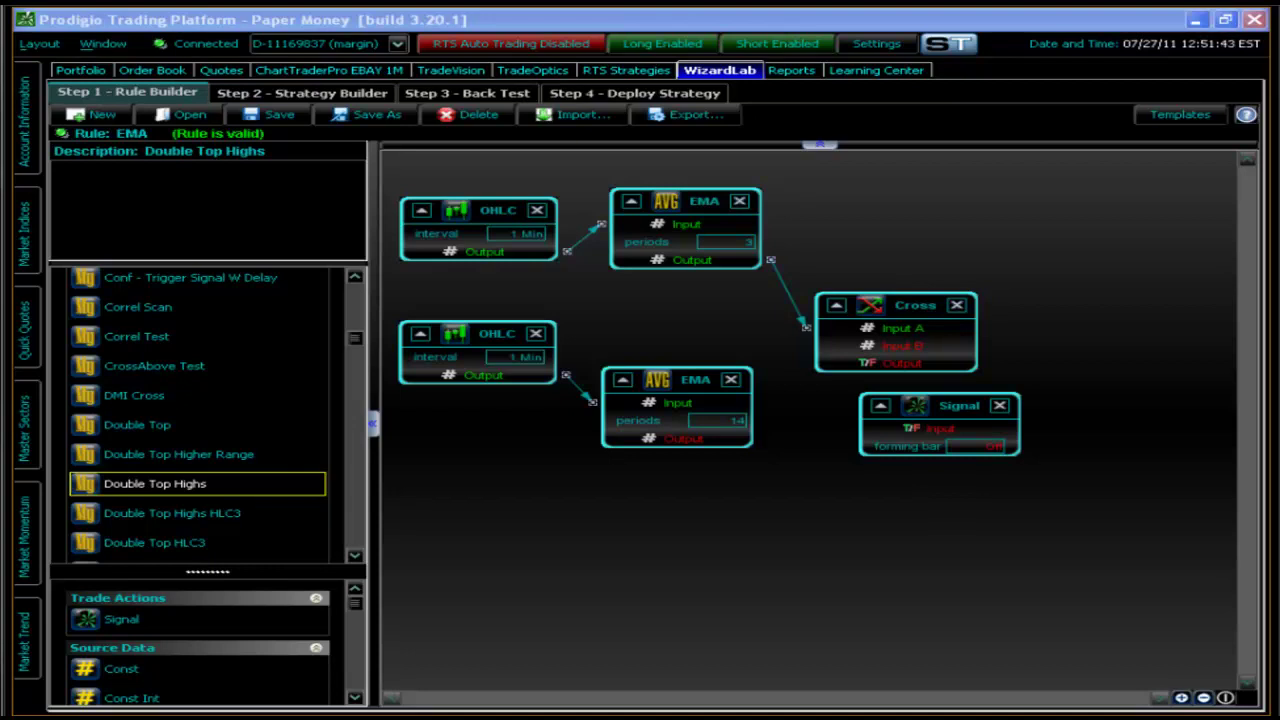
Step: Enlarge the building-block toolbox panel beneath the rule list
left_click_drag(210, 572, 206, 361)
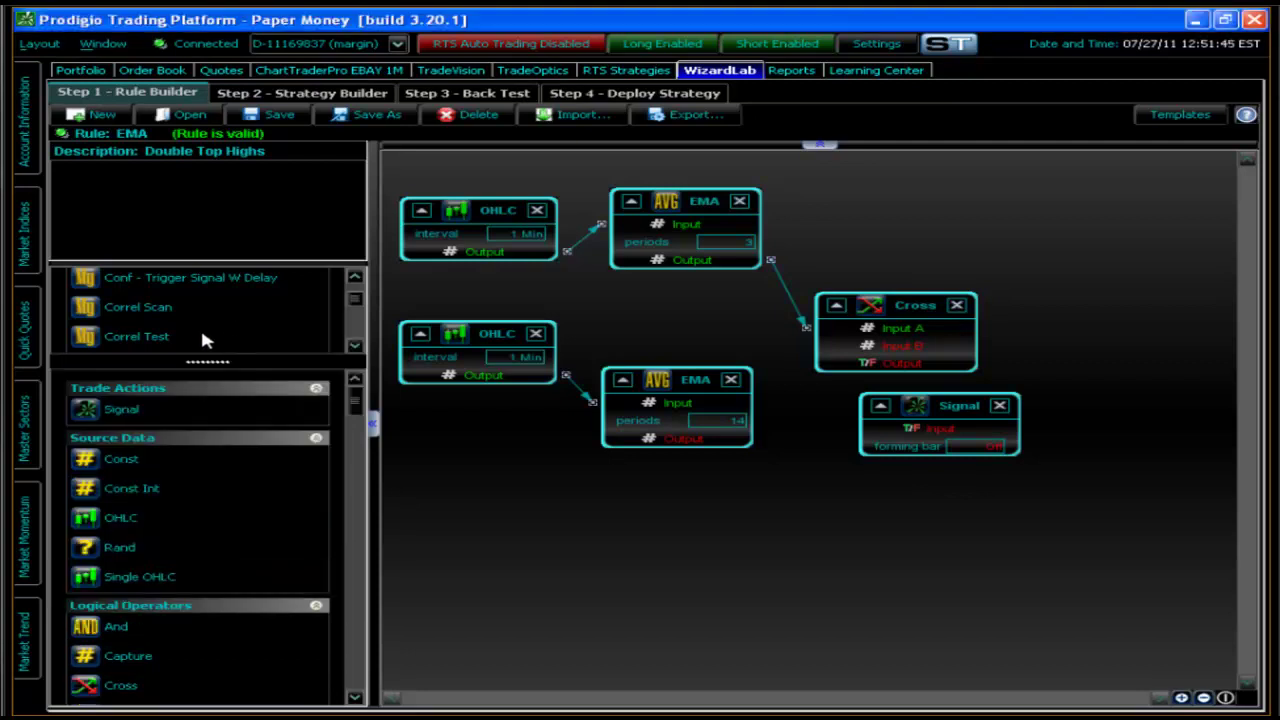
Step: Select the Const block in the toolbox to view its description
left_click(186, 400)
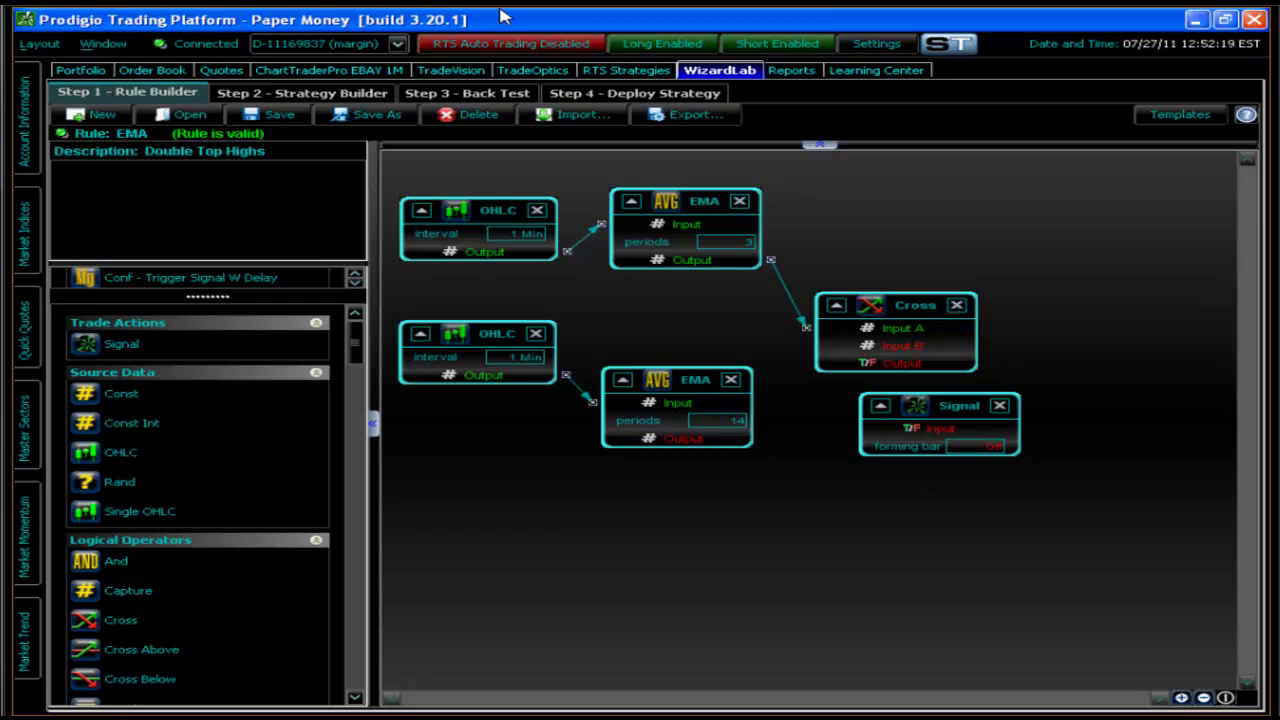
Step: Glance at the EBAY 1-minute chart, then return to the WizardLab Rule Builder
left_click(318, 70)
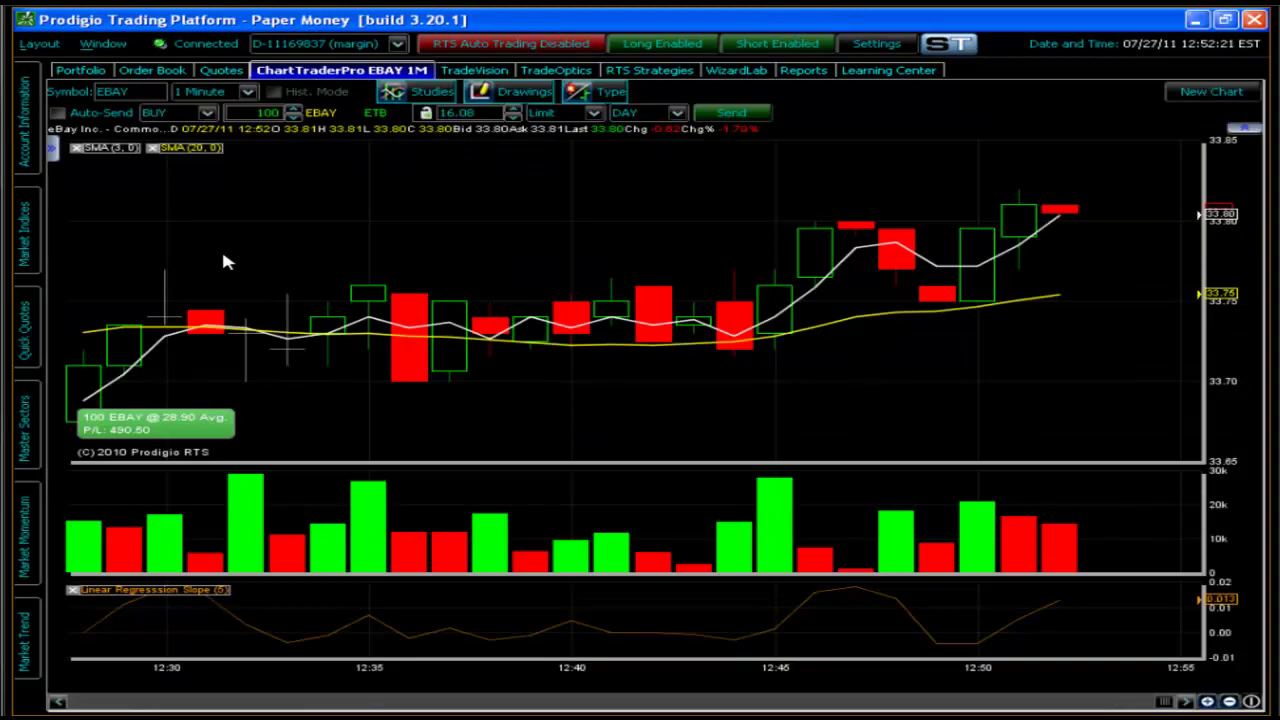
left_click(736, 70)
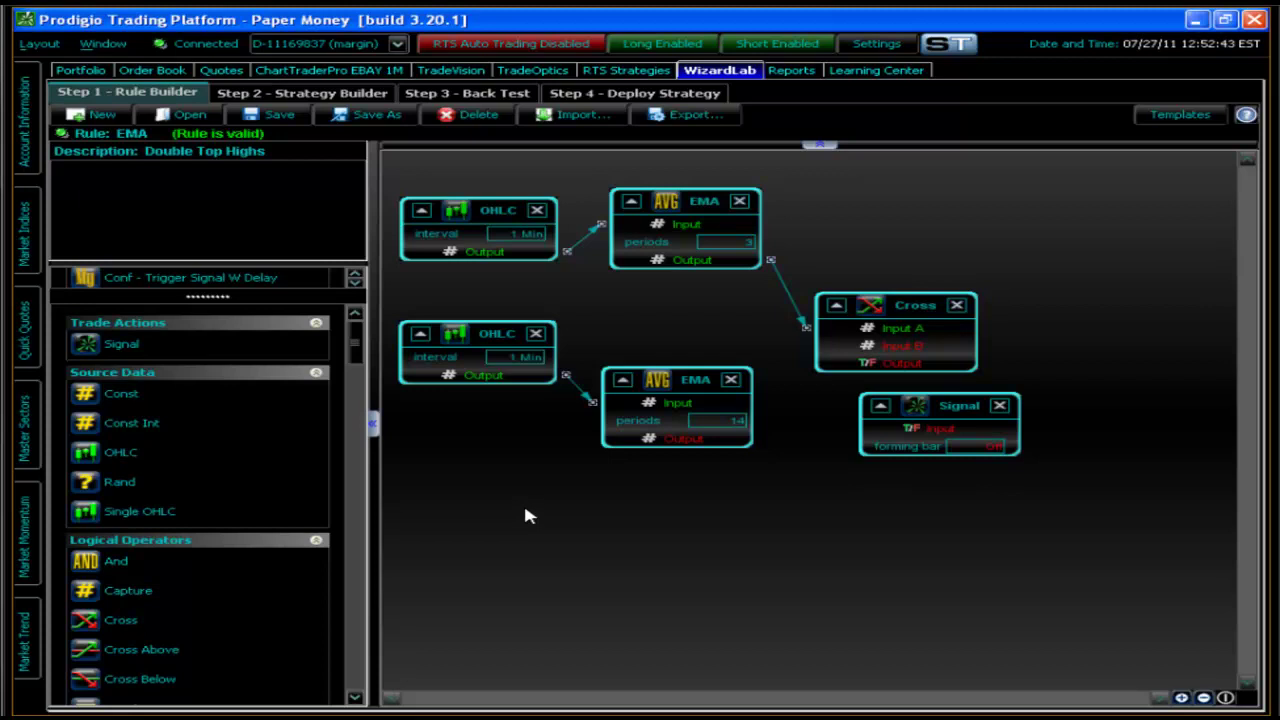
Step: Enlarge the saved Rules list to show more rules above the toolbox
left_click_drag(205, 297, 230, 414)
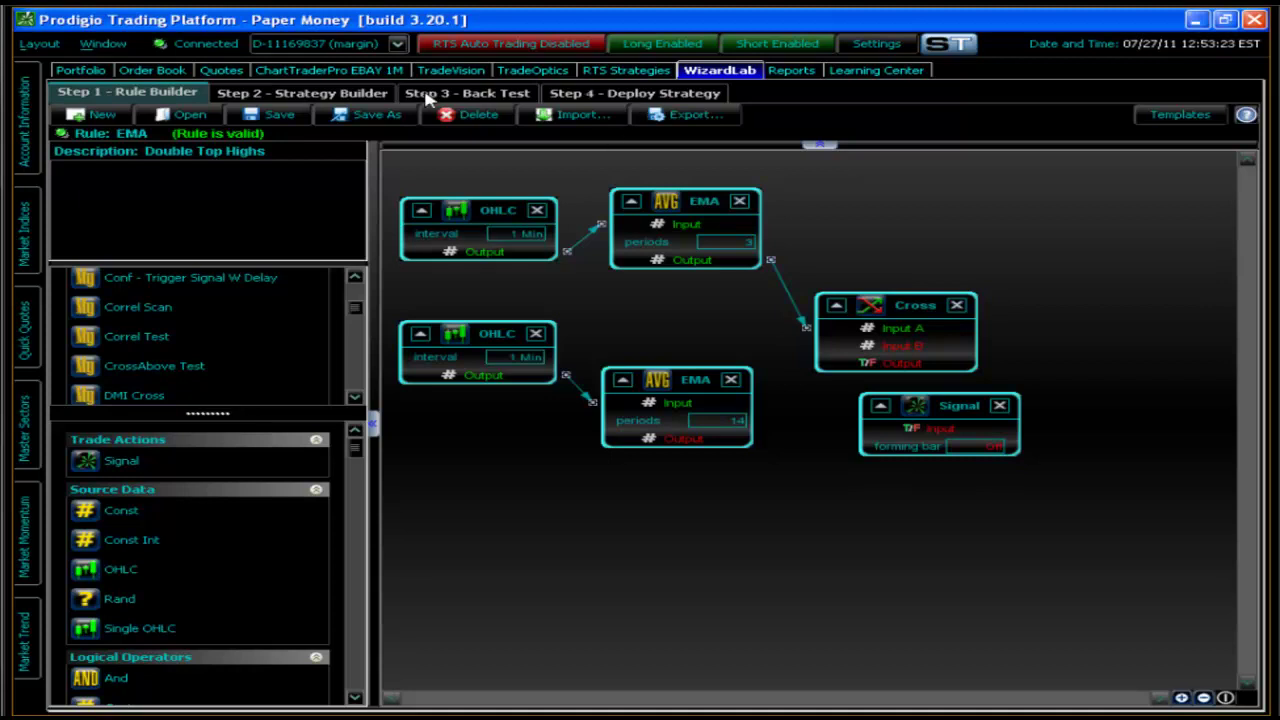
Step: Switch to the Quotes watchlist
left_click(219, 72)
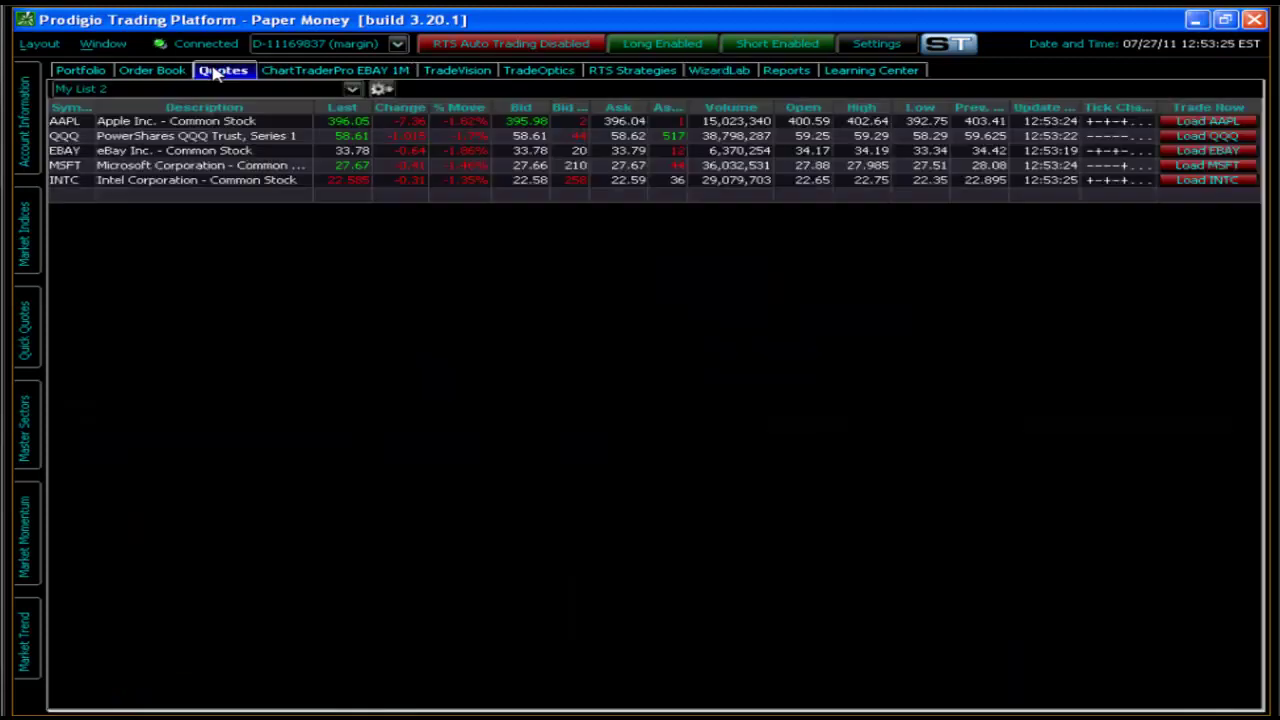
Step: Review the Symbol List Editor, close it, and switch to the RTS Strategies list
left_click(380, 91)
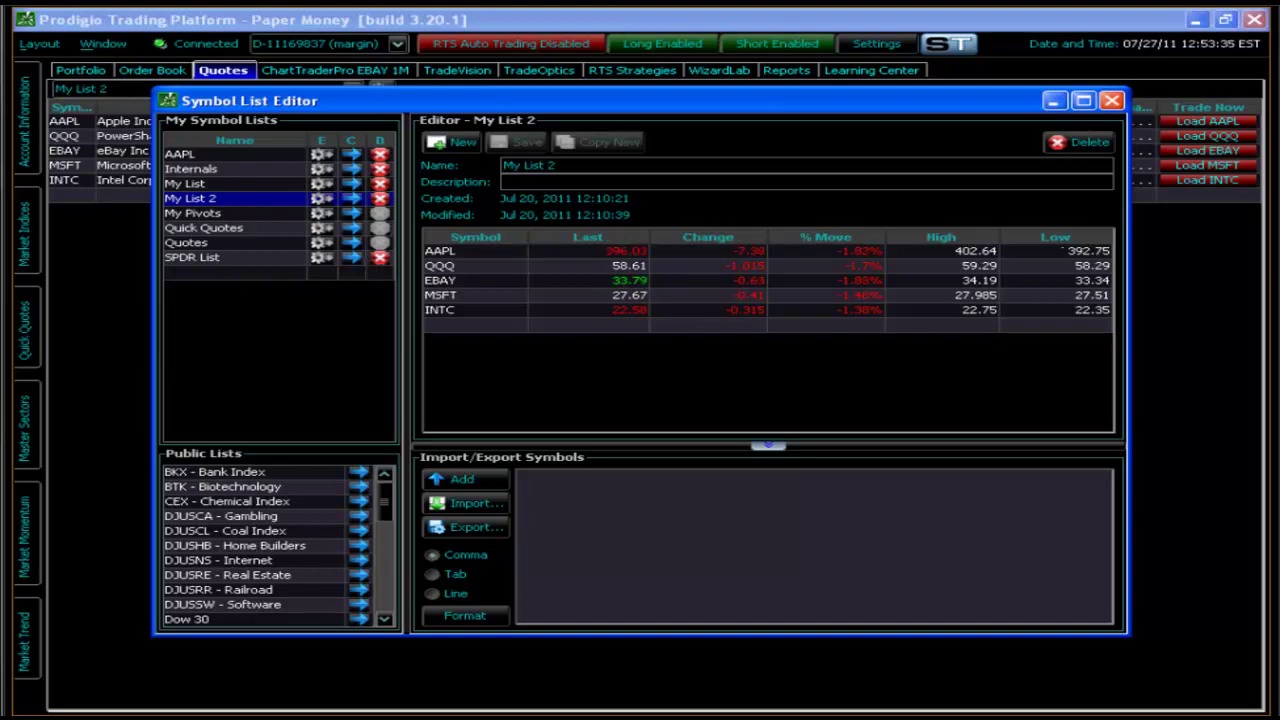
left_click(1111, 101)
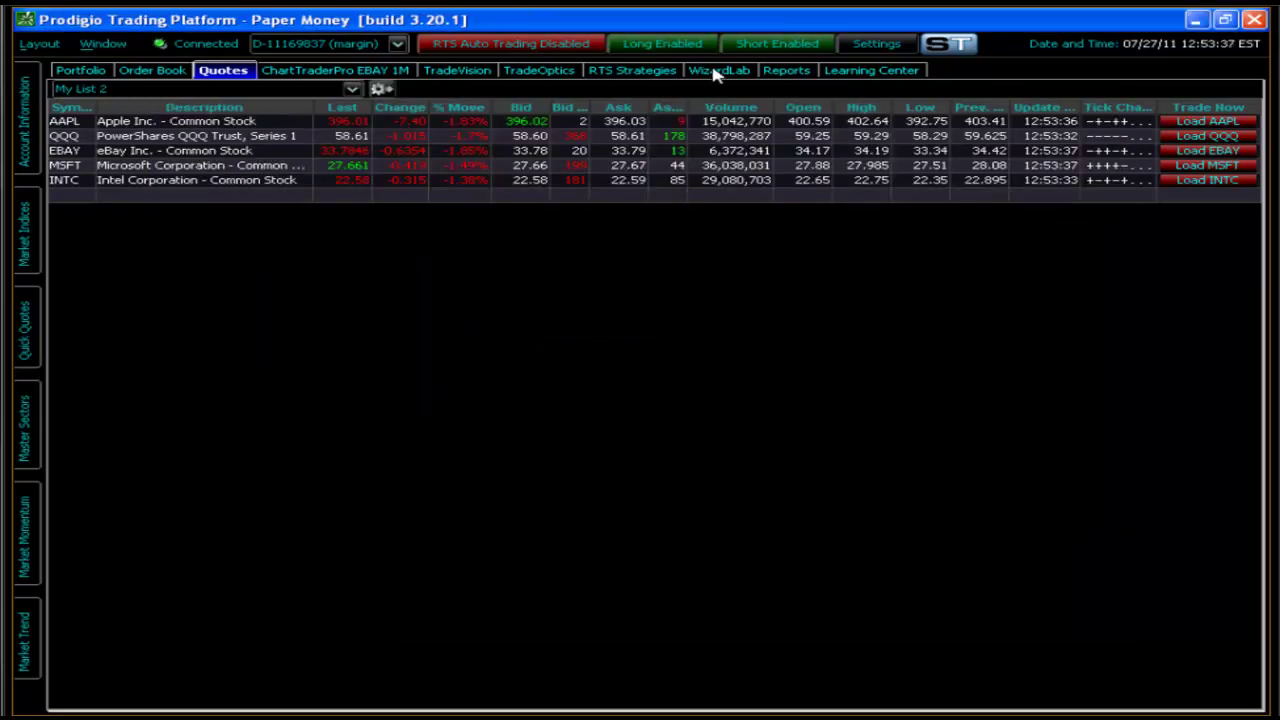
left_click(620, 72)
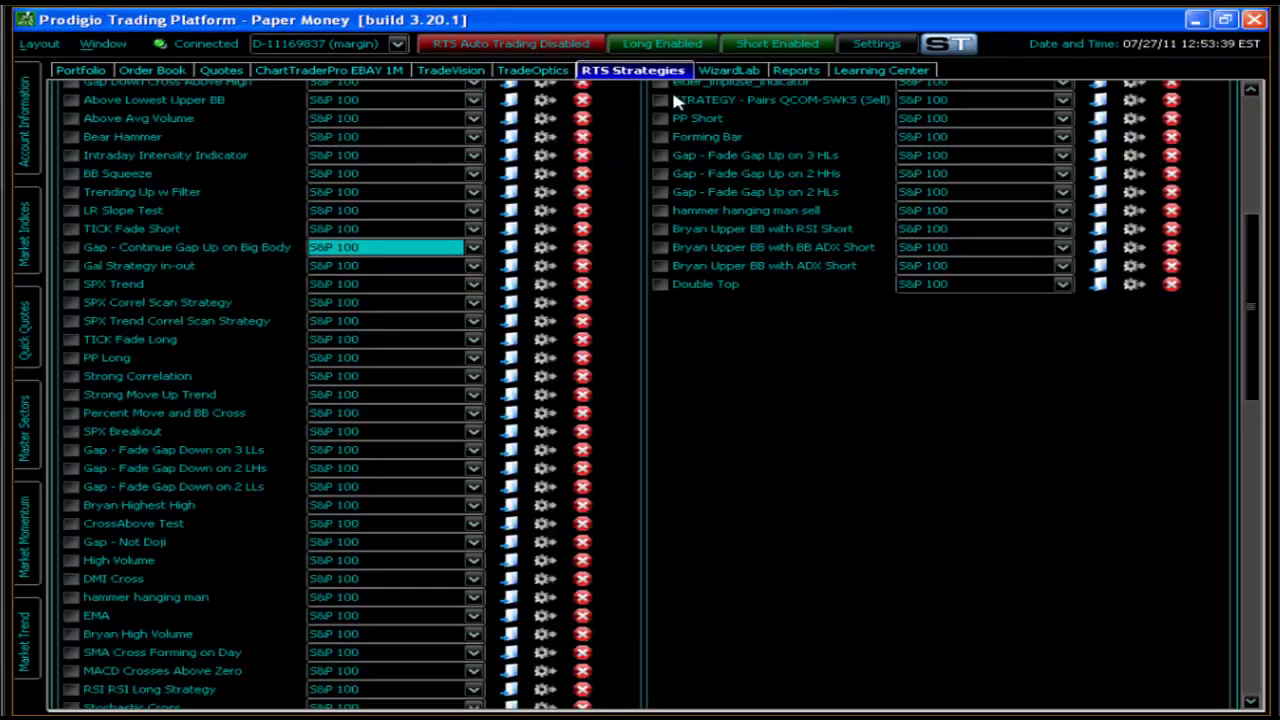
Step: Check a strategy's S&P 100 market list without changing it, then view TradeOptics alerts
left_click(472, 250)
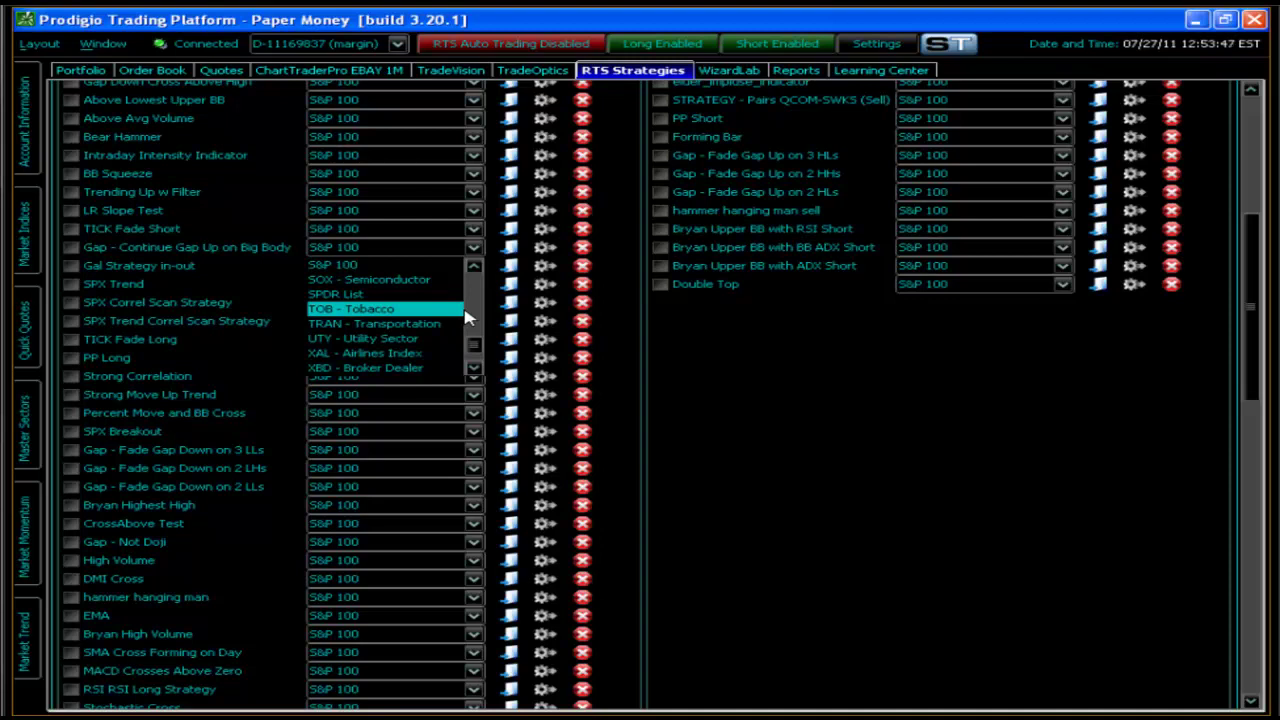
left_click(848, 372)
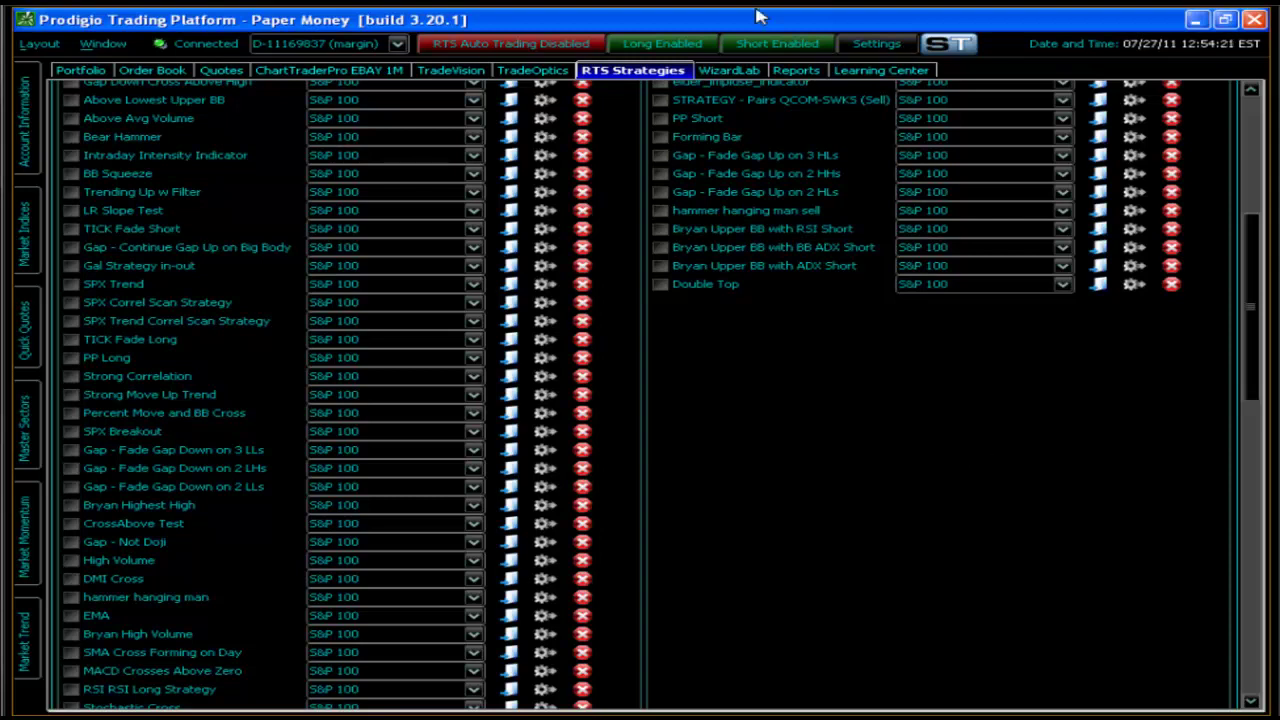
left_click(527, 72)
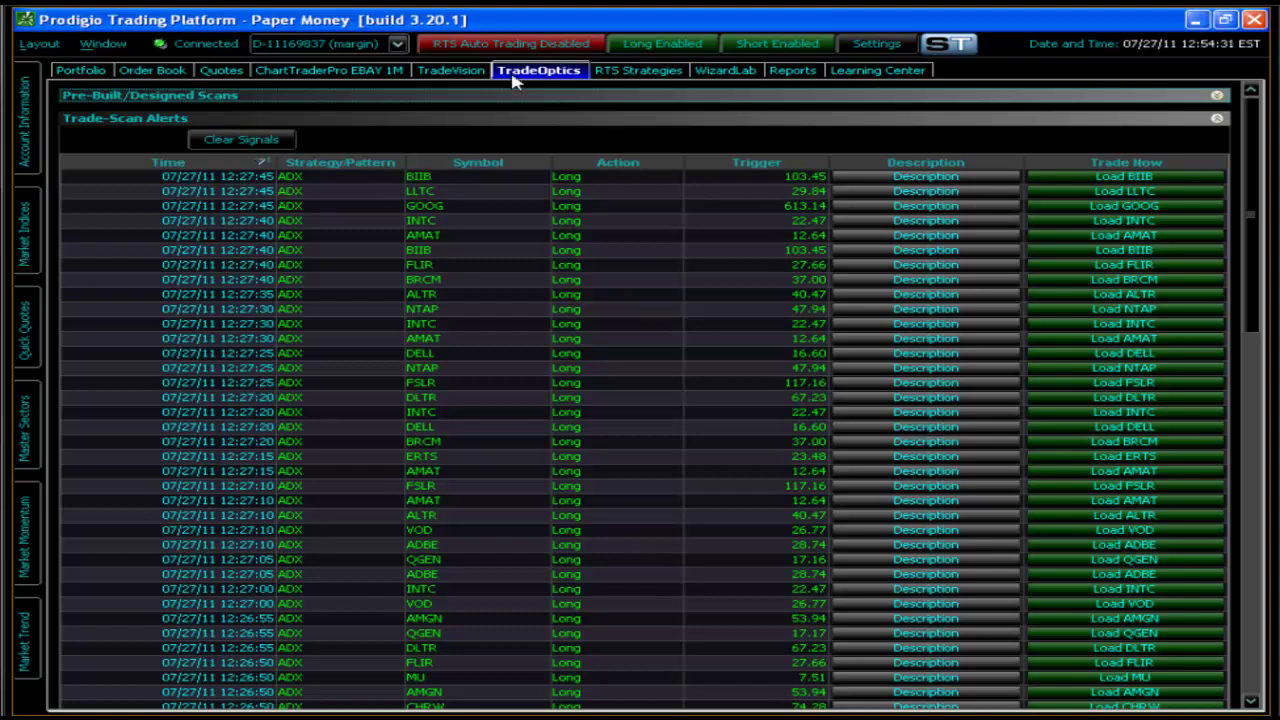
Step: Go back to the RTS Strategies list
left_click(660, 72)
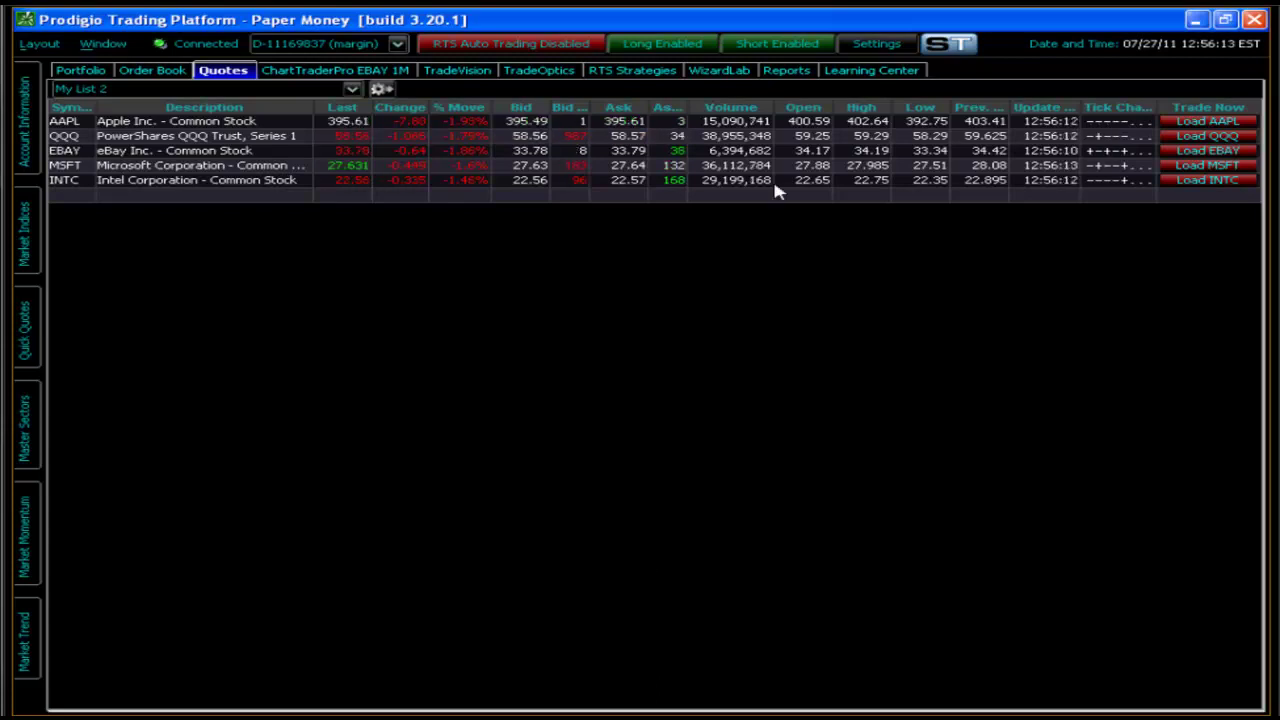
left_click(722, 72)
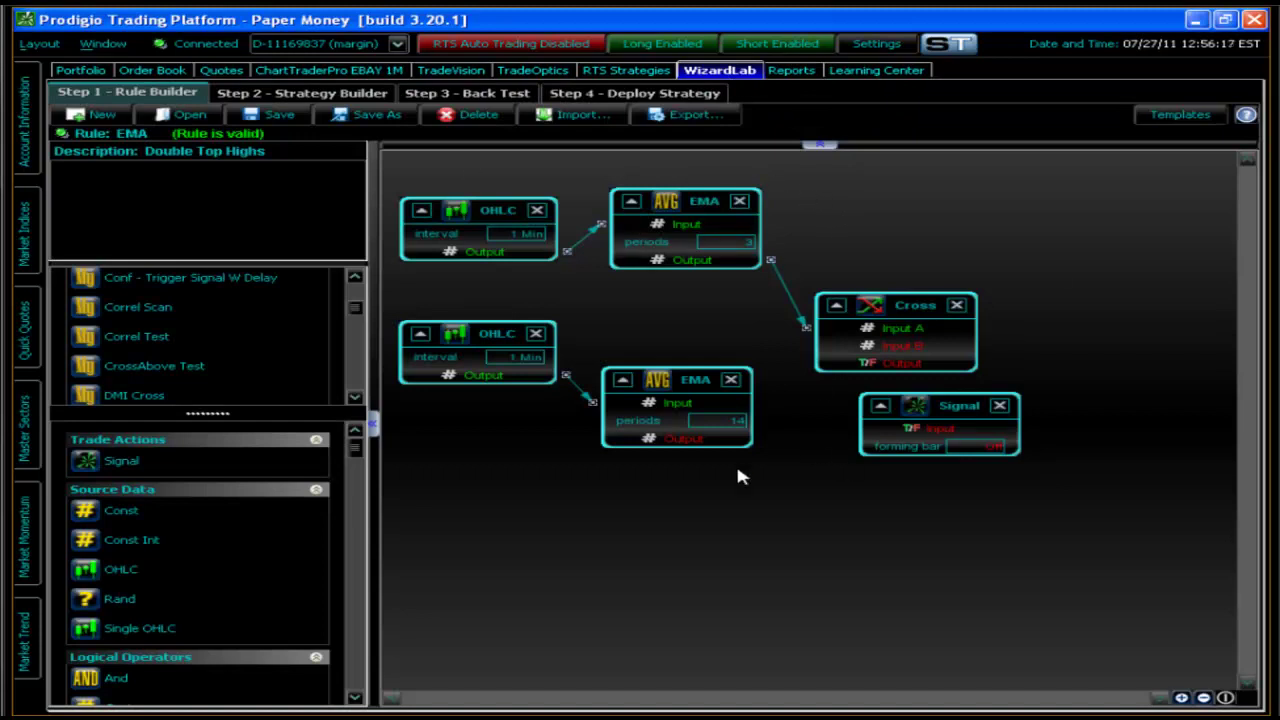
left_click(219, 74)
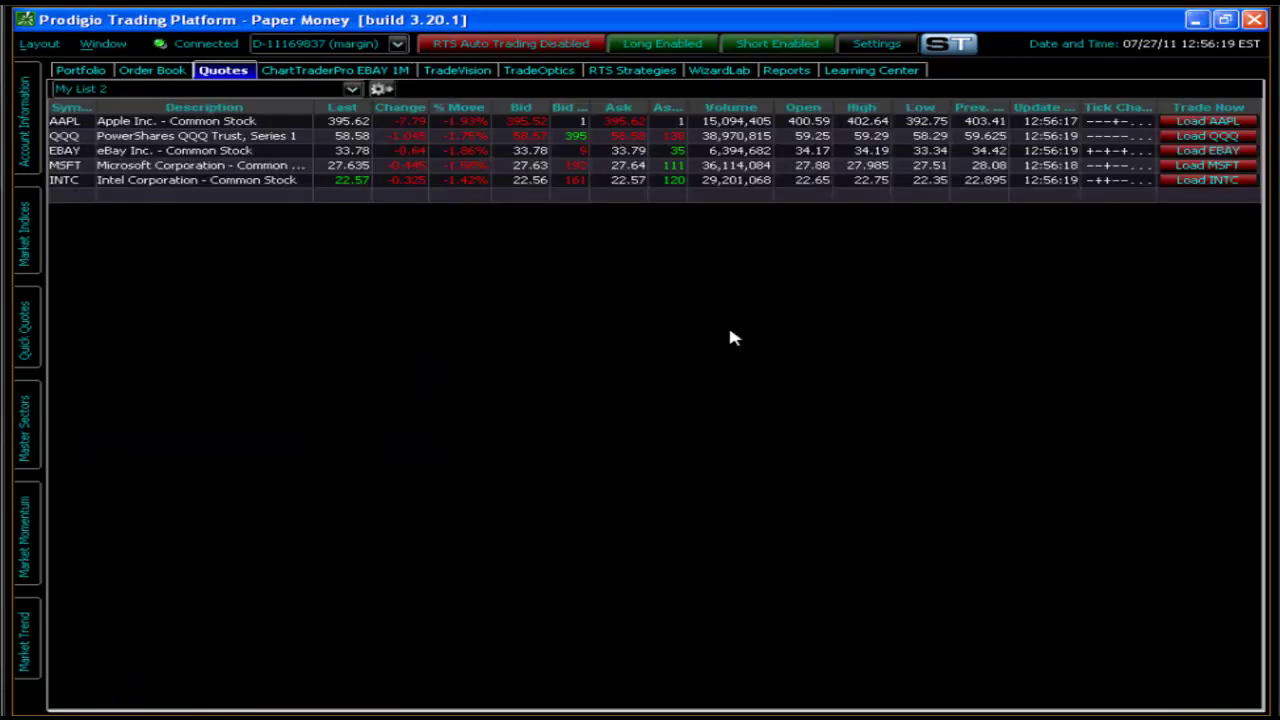
right_click(757, 114)
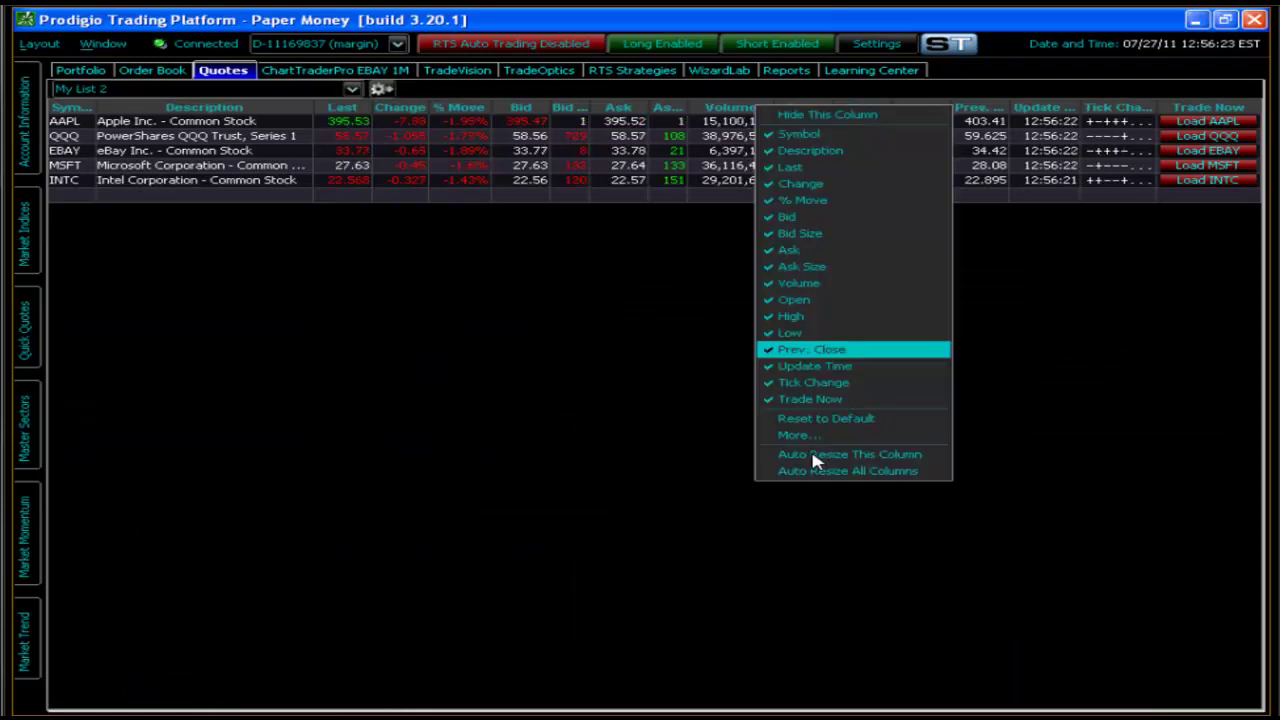
left_click(727, 122)
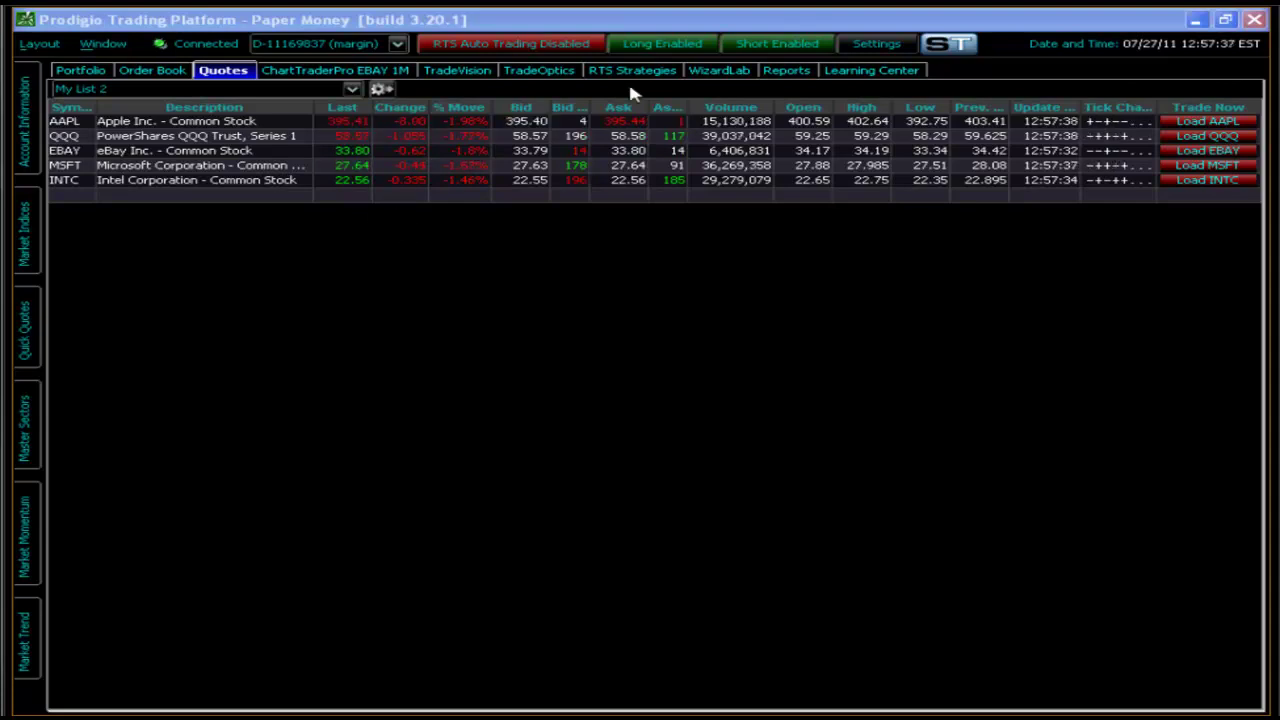
Step: In WizardLab, enlarge the saved rules list and select the Bear Hammer rule
left_click(716, 72)
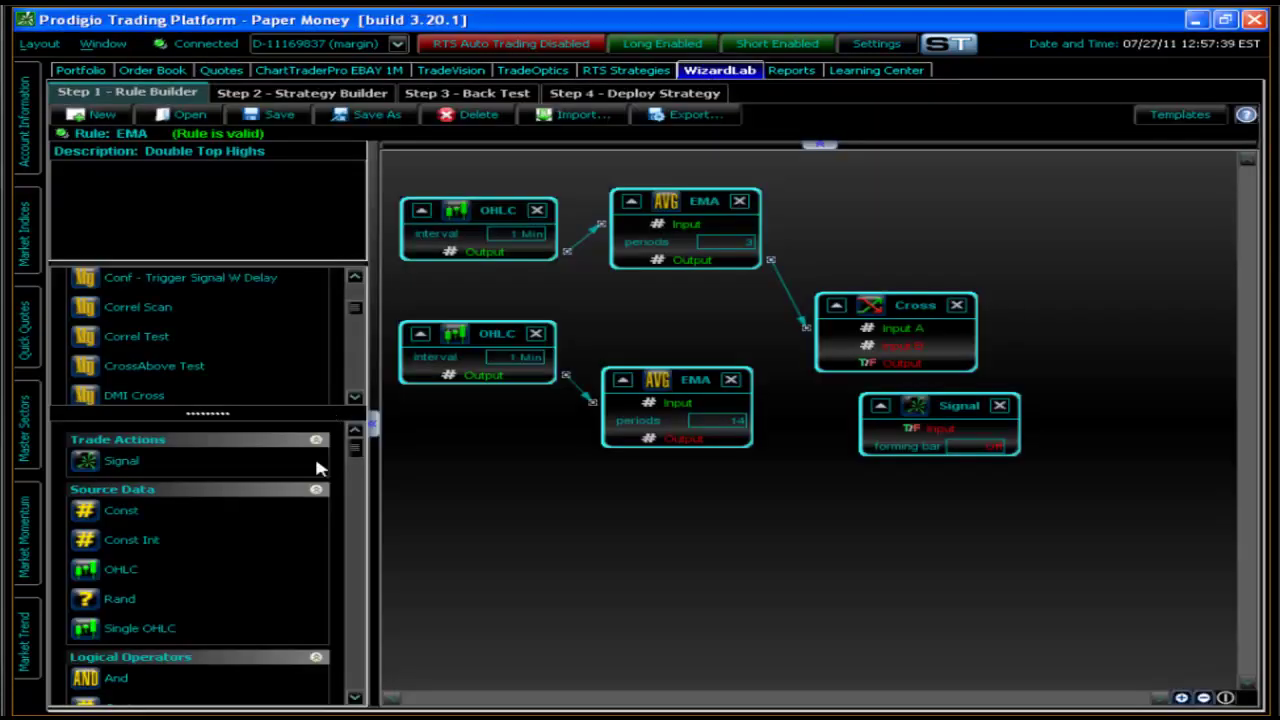
scroll(230, 380, "up", 5)
left_click_drag(205, 412, 205, 533)
left_click(220, 513)
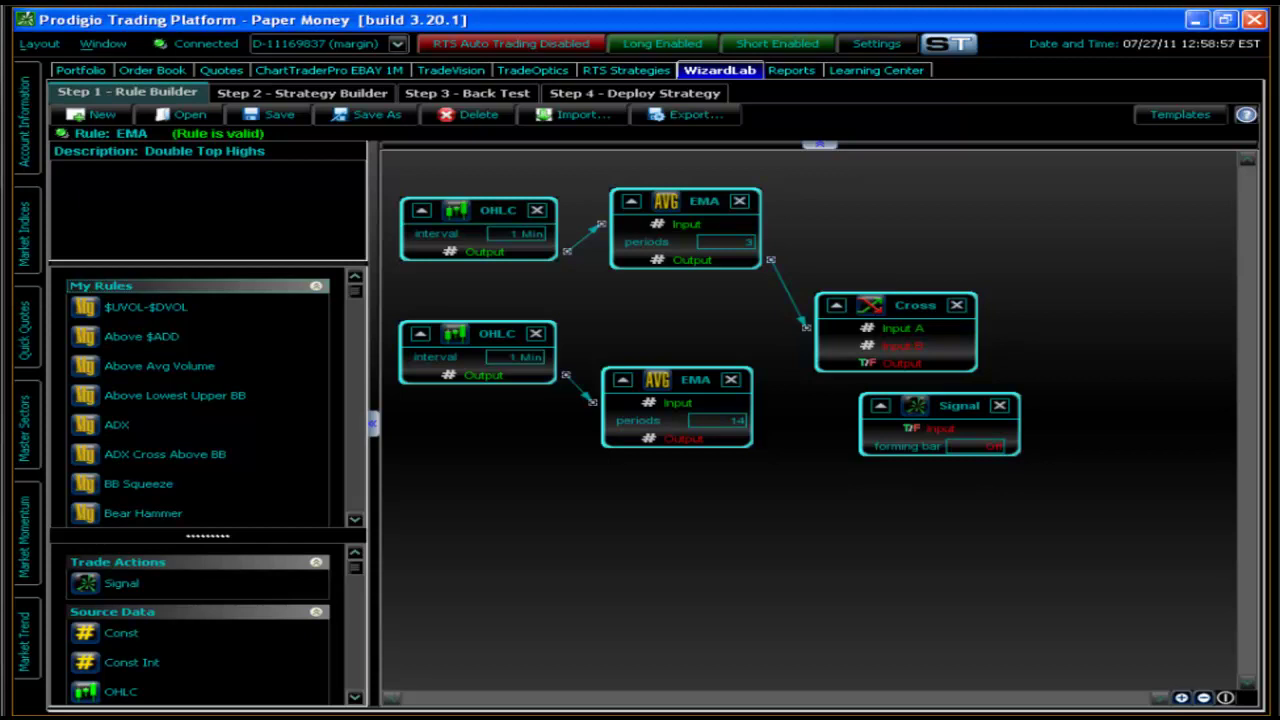
Step: With ADX selected, move the second EMA beside its OHLC feed and set its period to 197
left_click(143, 426)
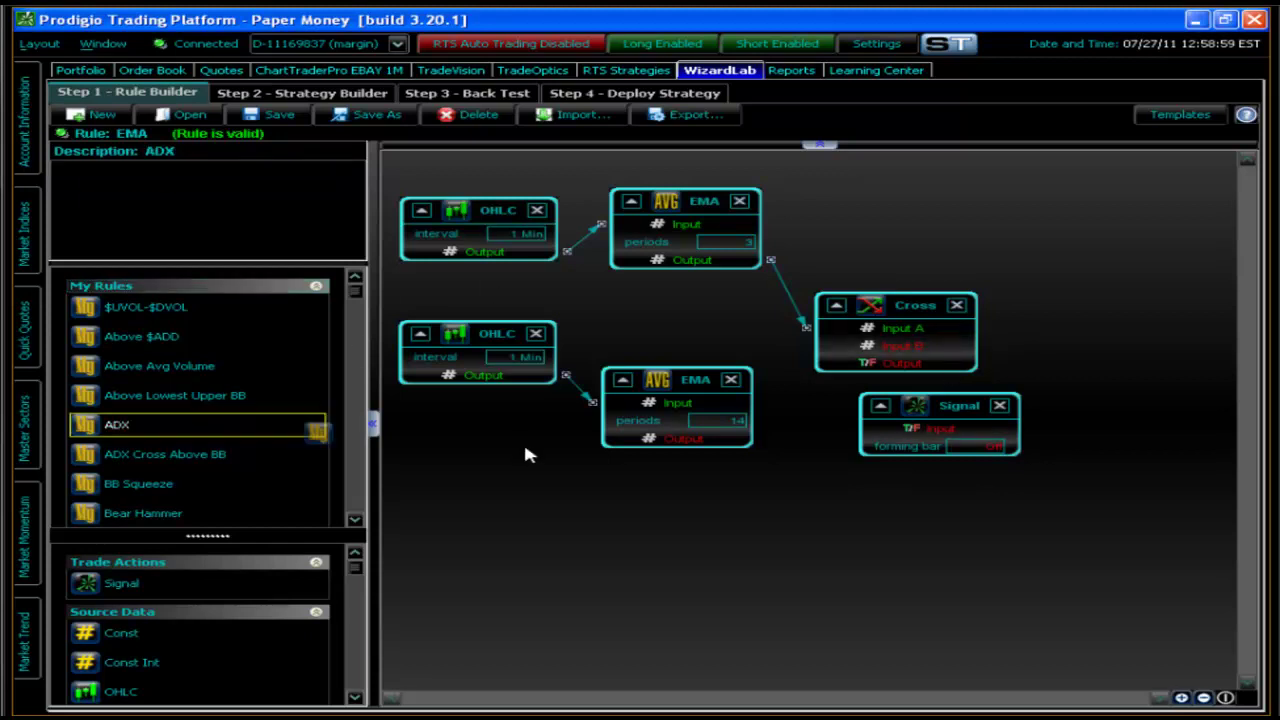
left_click_drag(700, 380, 690, 332)
left_click(720, 375)
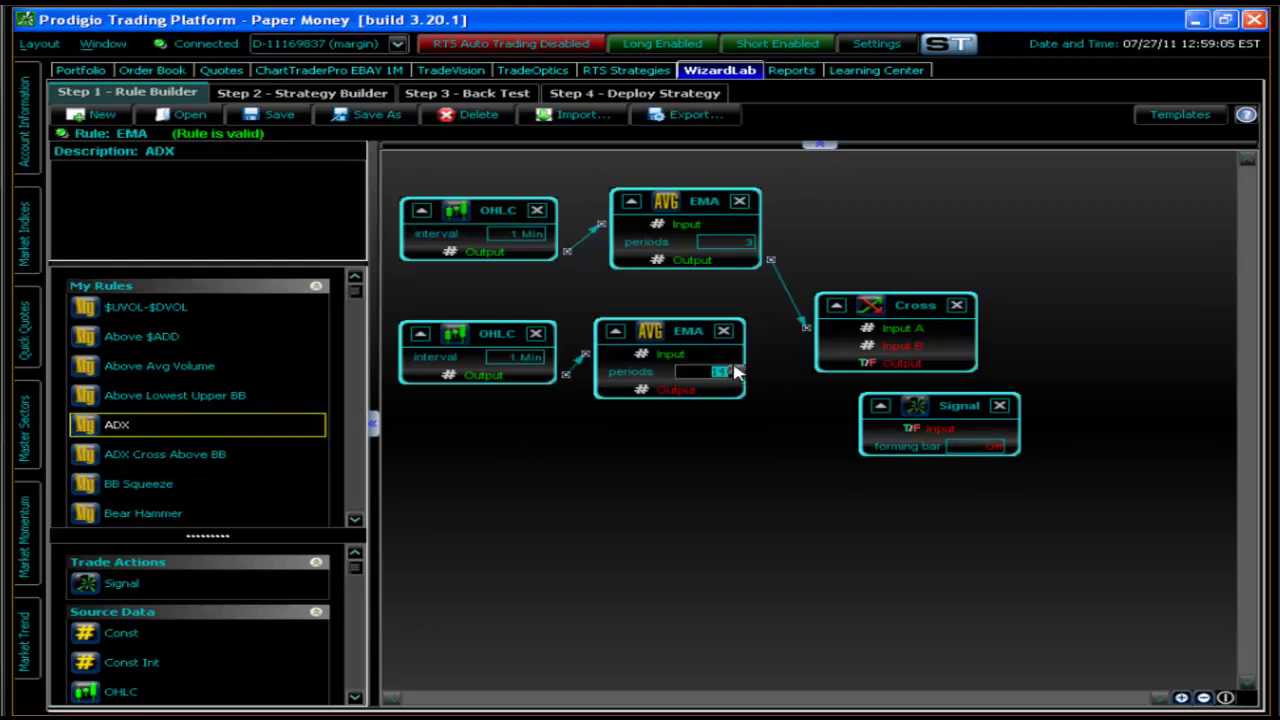
type("19")
left_click(736, 369)
type("14")
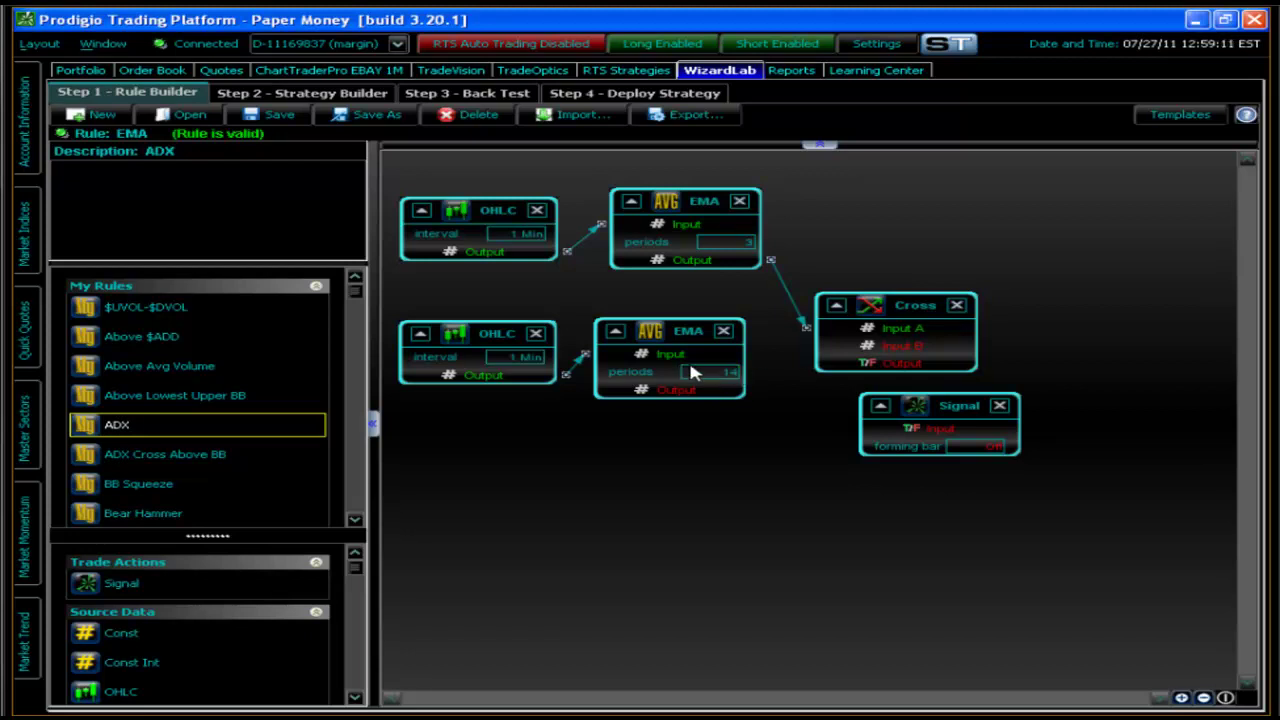
type("2")
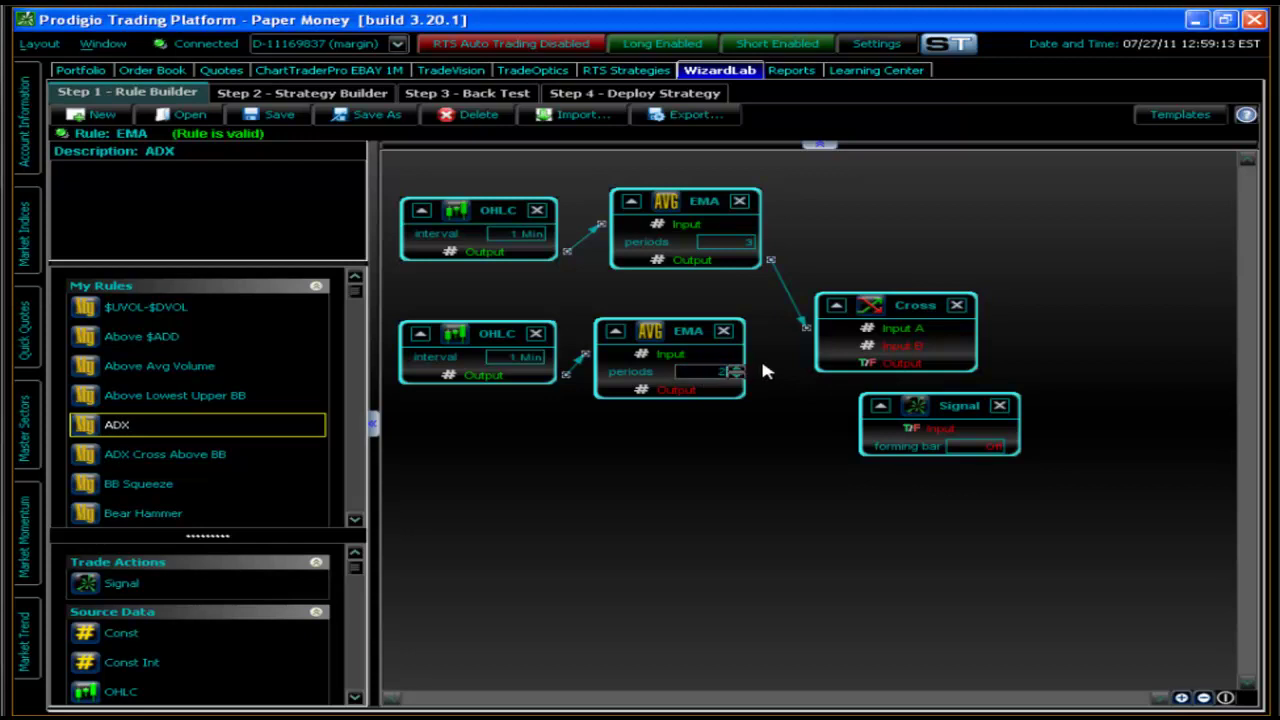
type("200")
left_click(737, 376)
left_click(737, 376)
left_click(737, 376)
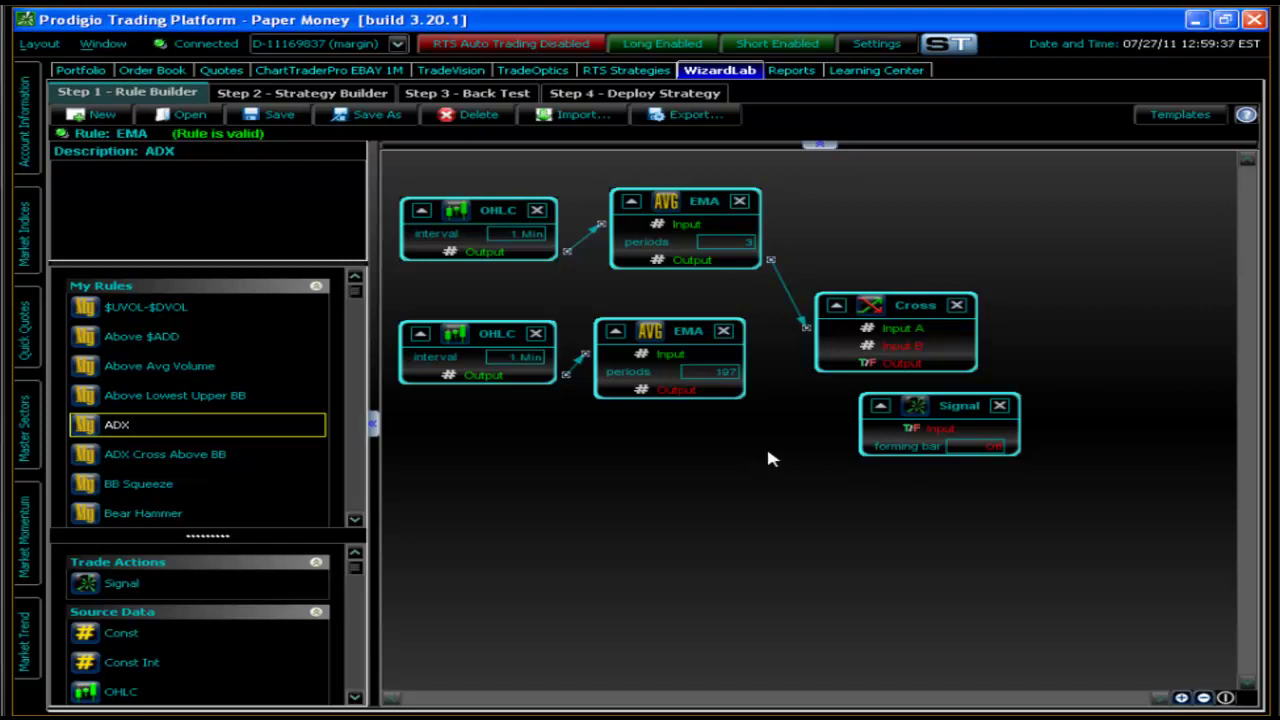
left_click(712, 374)
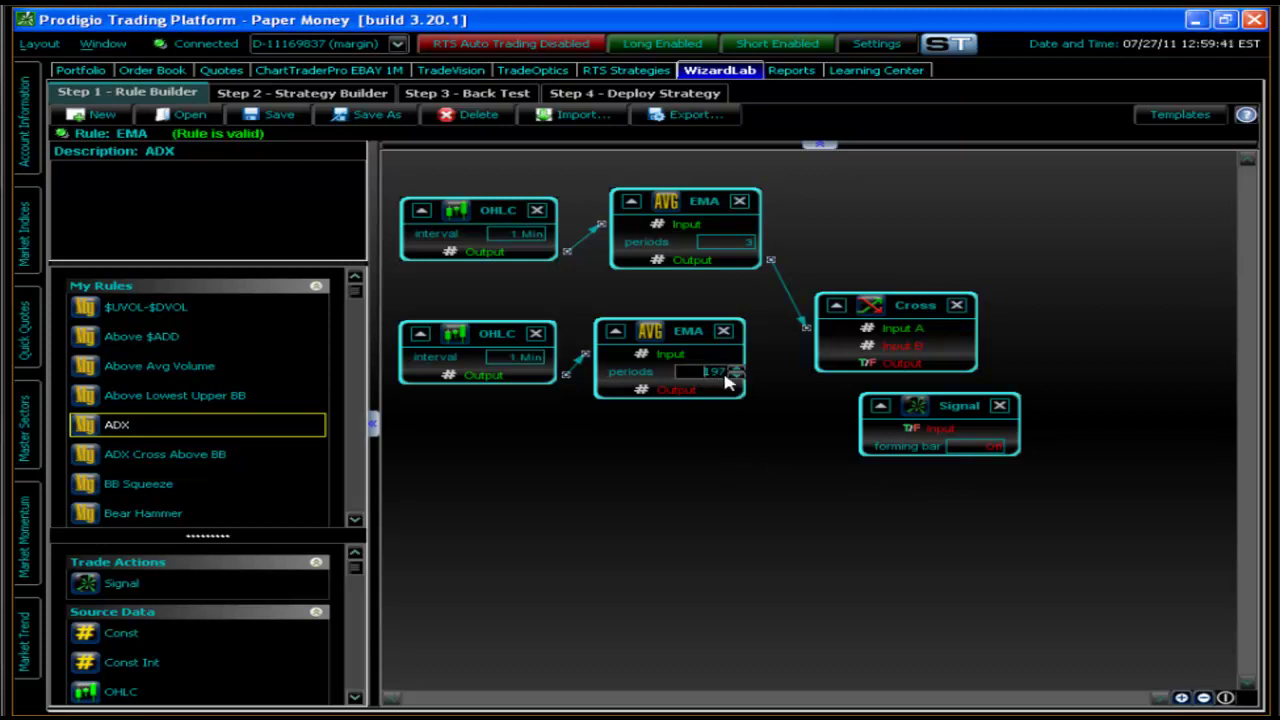
Step: Commit 197 as the second EMA's period and finish editing the field
key("ctrl+a")
key("Return")
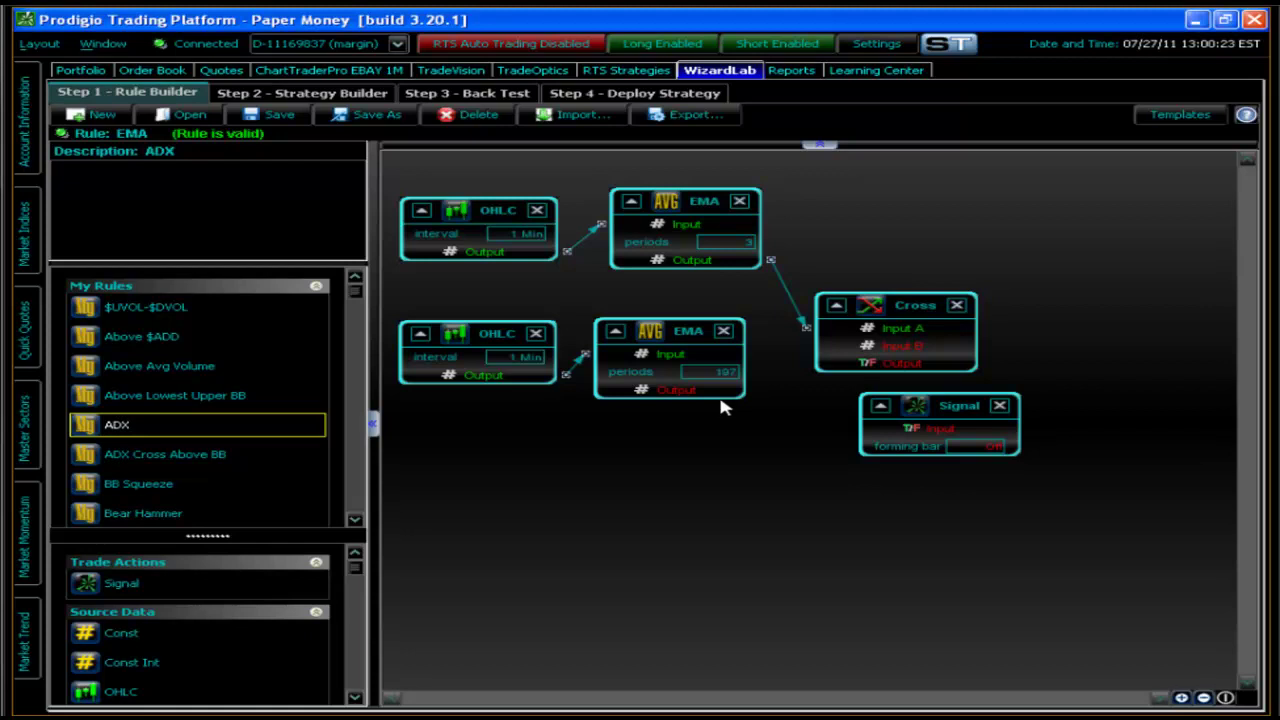
left_click(715, 376)
left_click(785, 388)
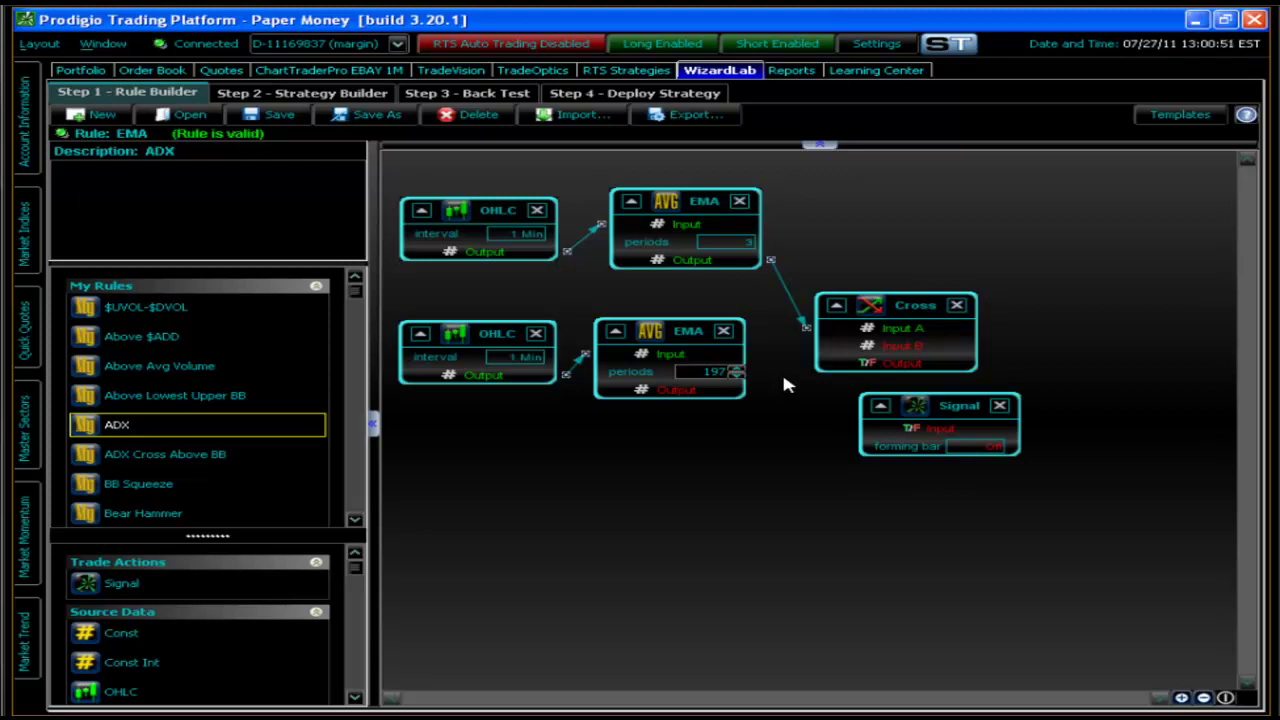
left_click(712, 371)
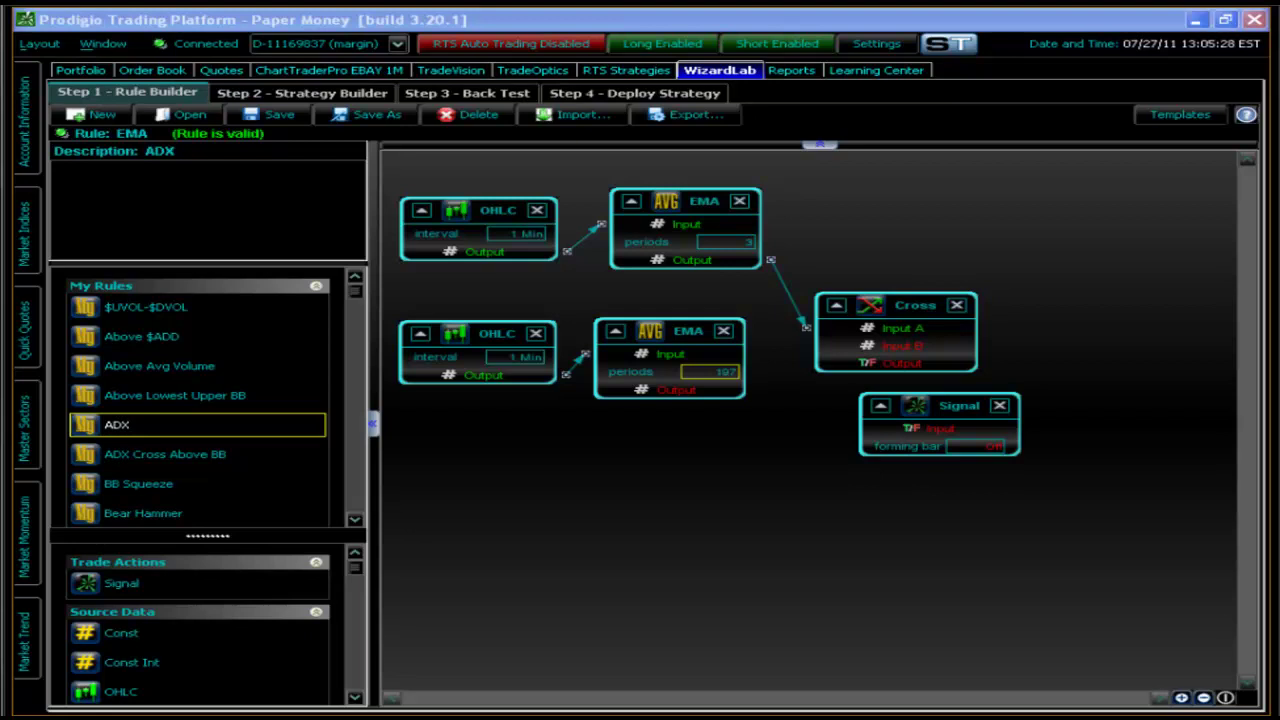
Step: Confirm 197 as the second EMA's period value
key("Return")
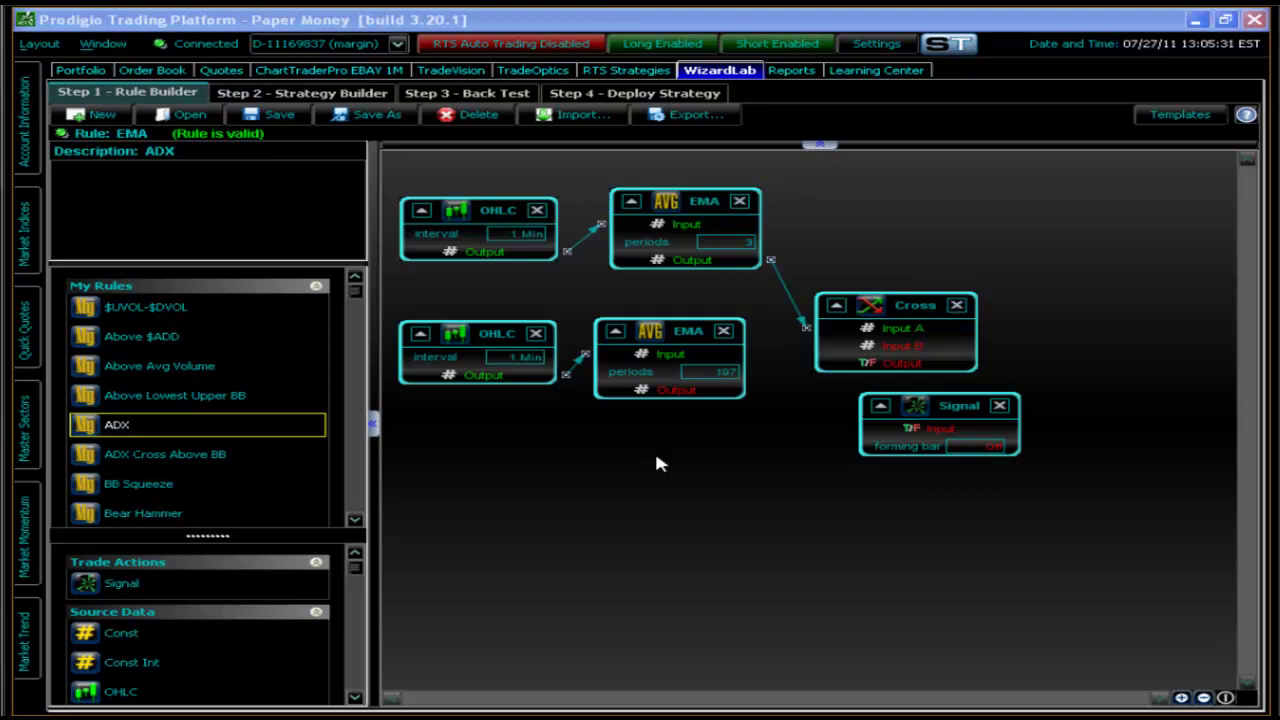